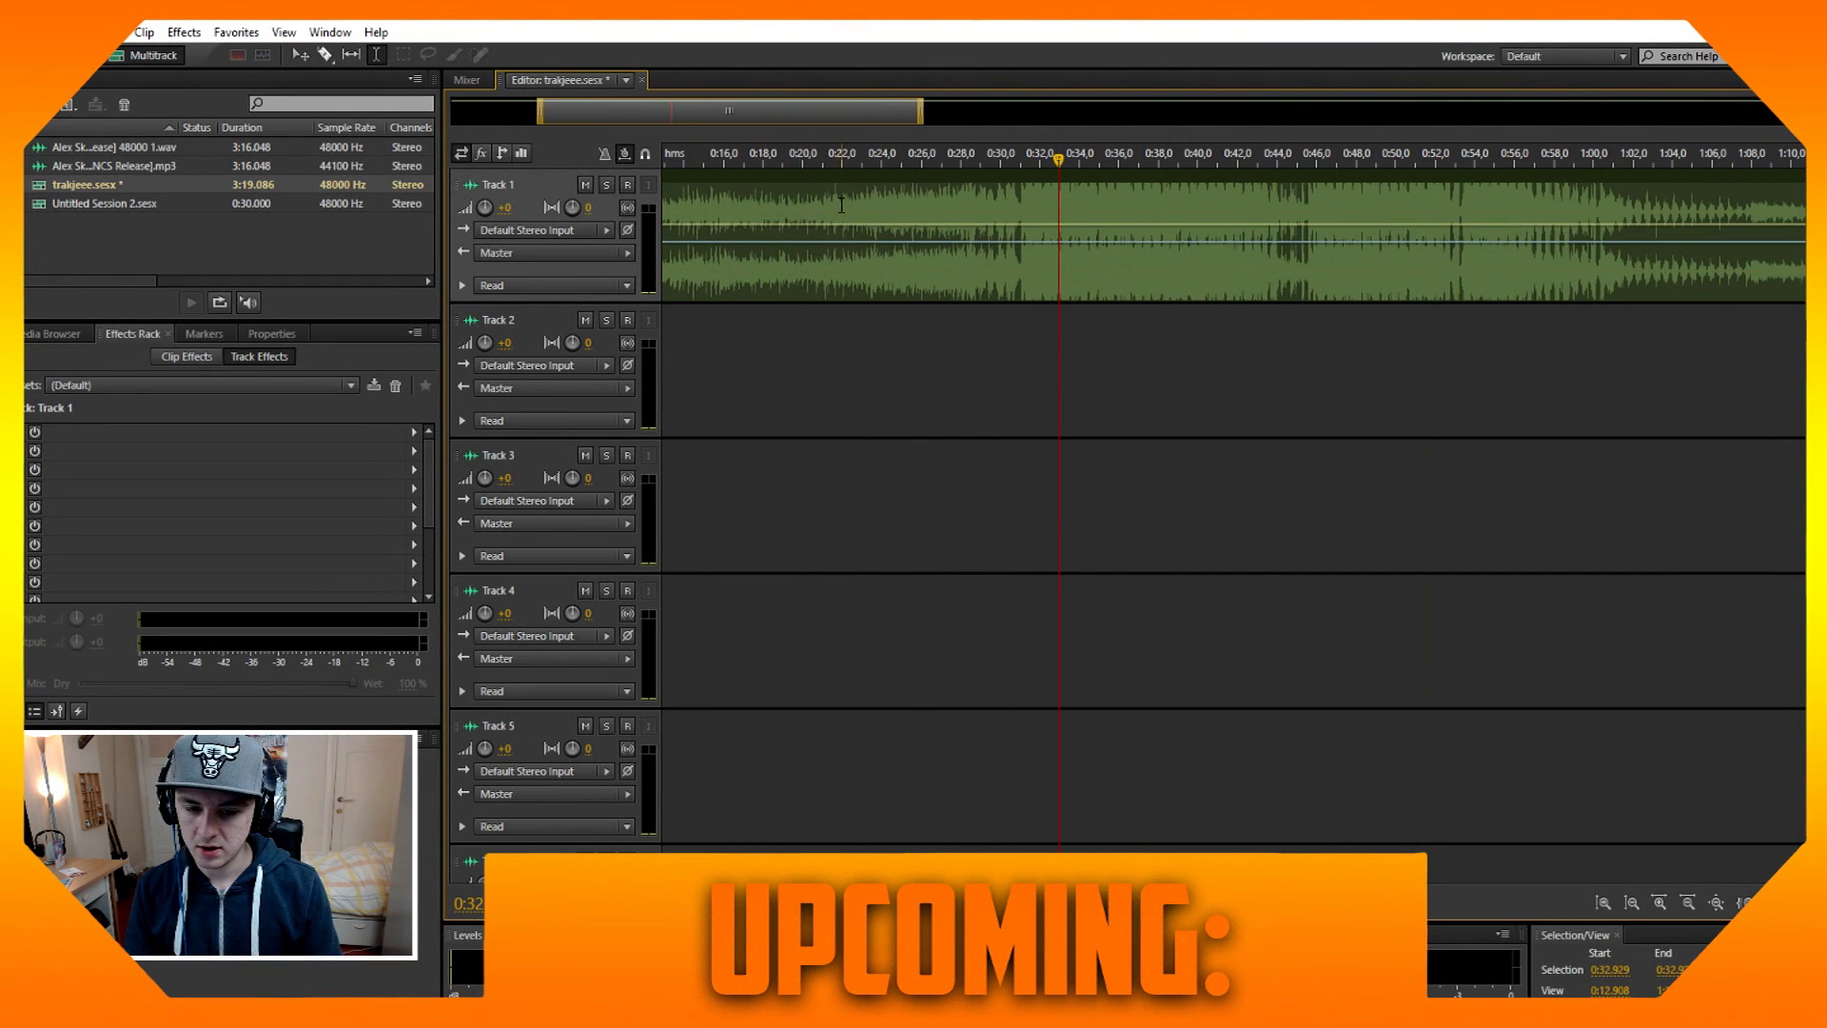
Step: Select the song clip on Track 1 of traikjeee and set the playhead near 0:26
left_click(841, 204)
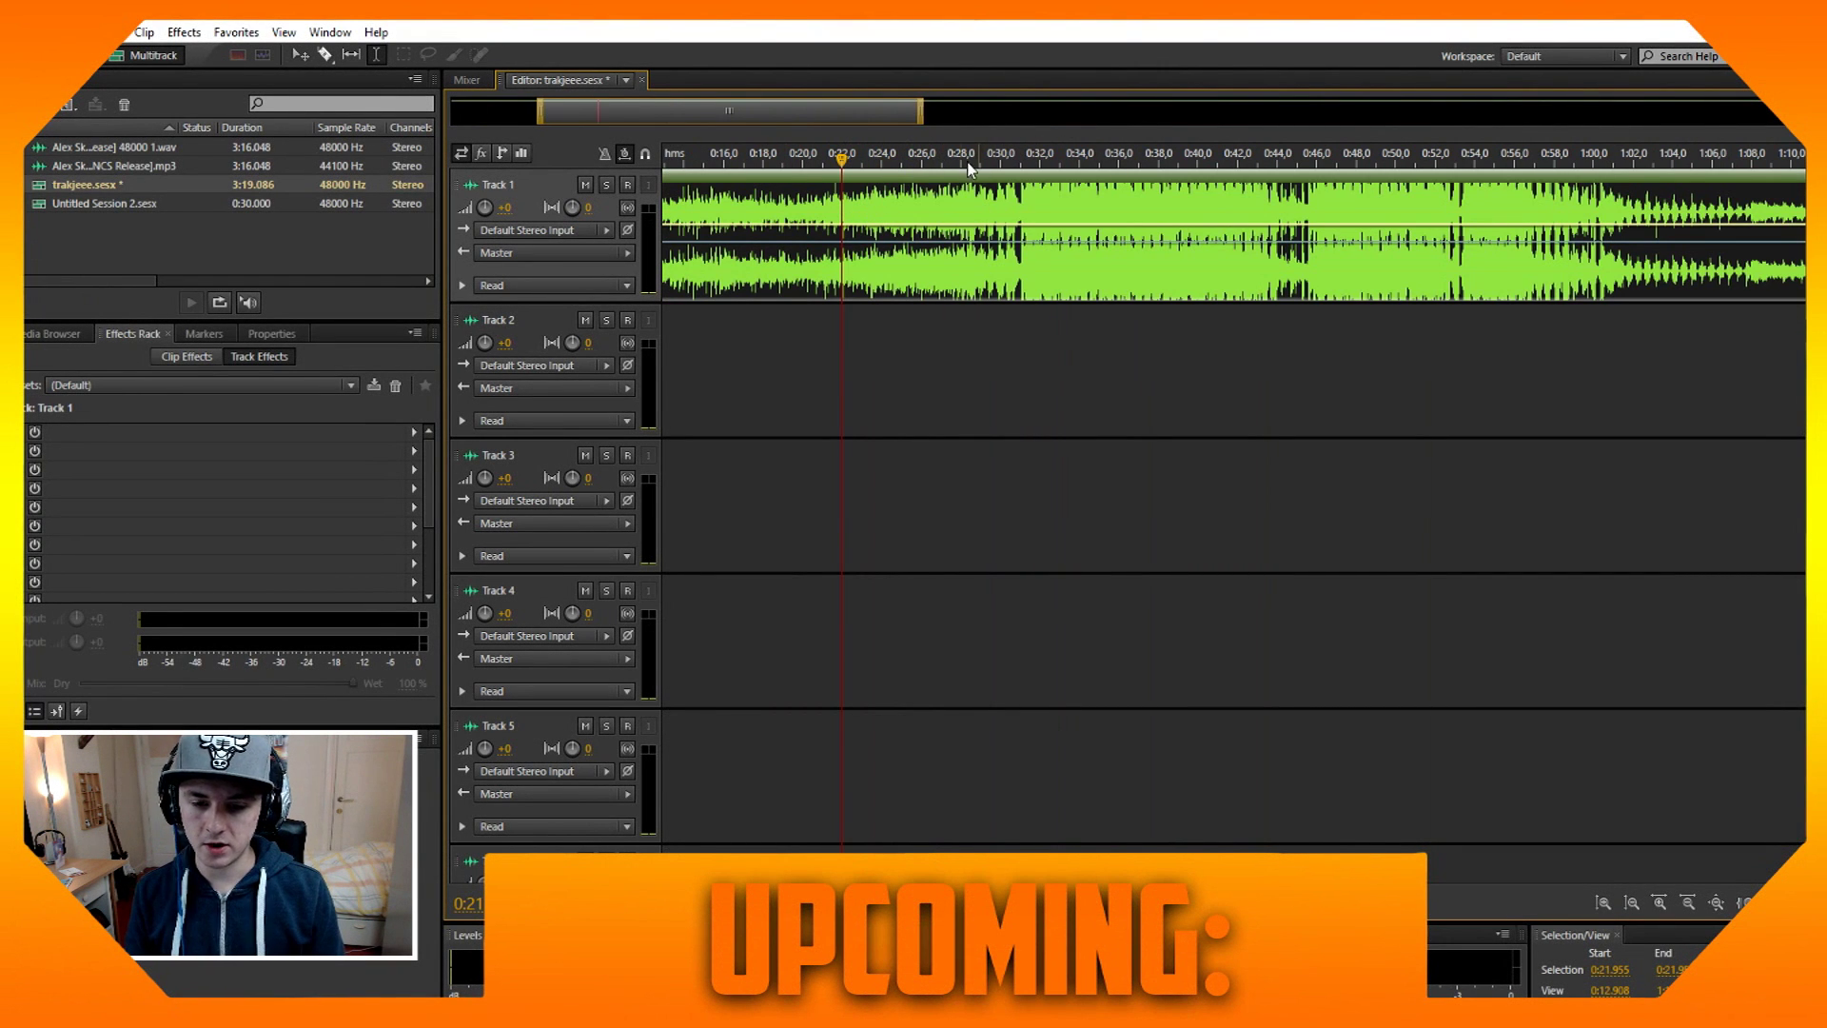
left_click(921, 165)
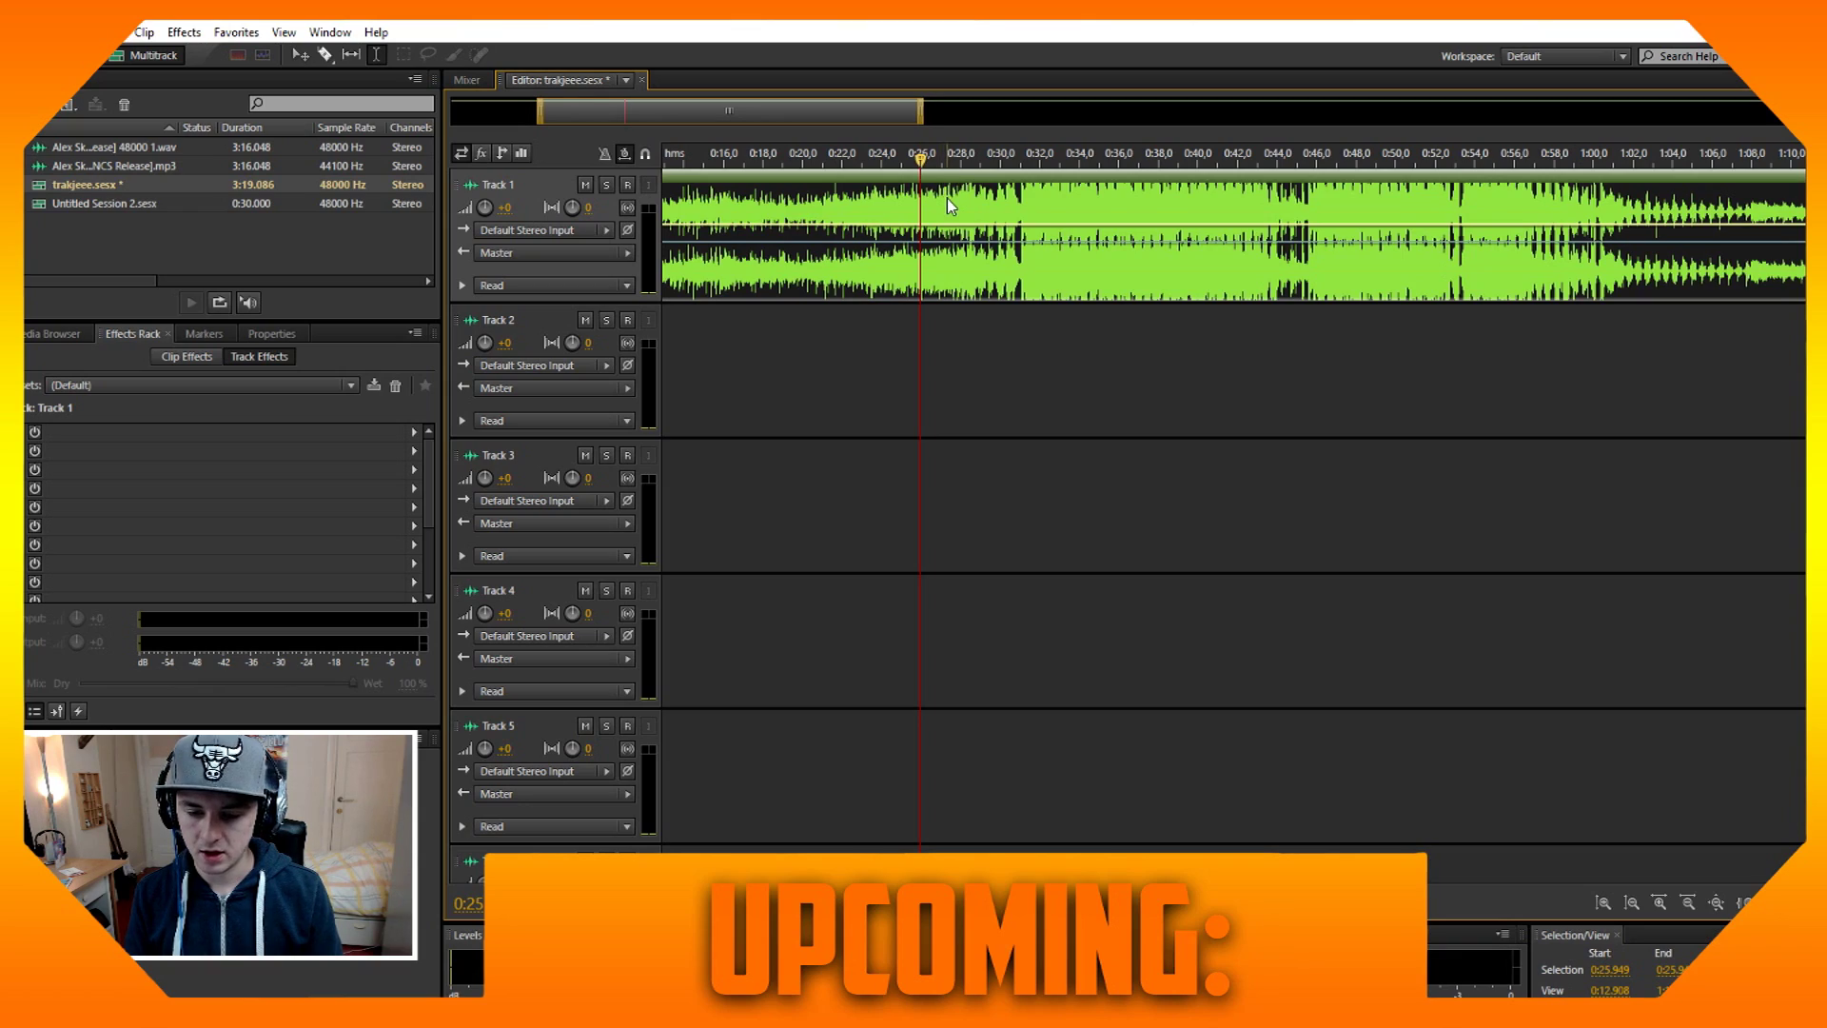
scroll(947, 199, "up", 2)
scroll(946, 198, "up", 1)
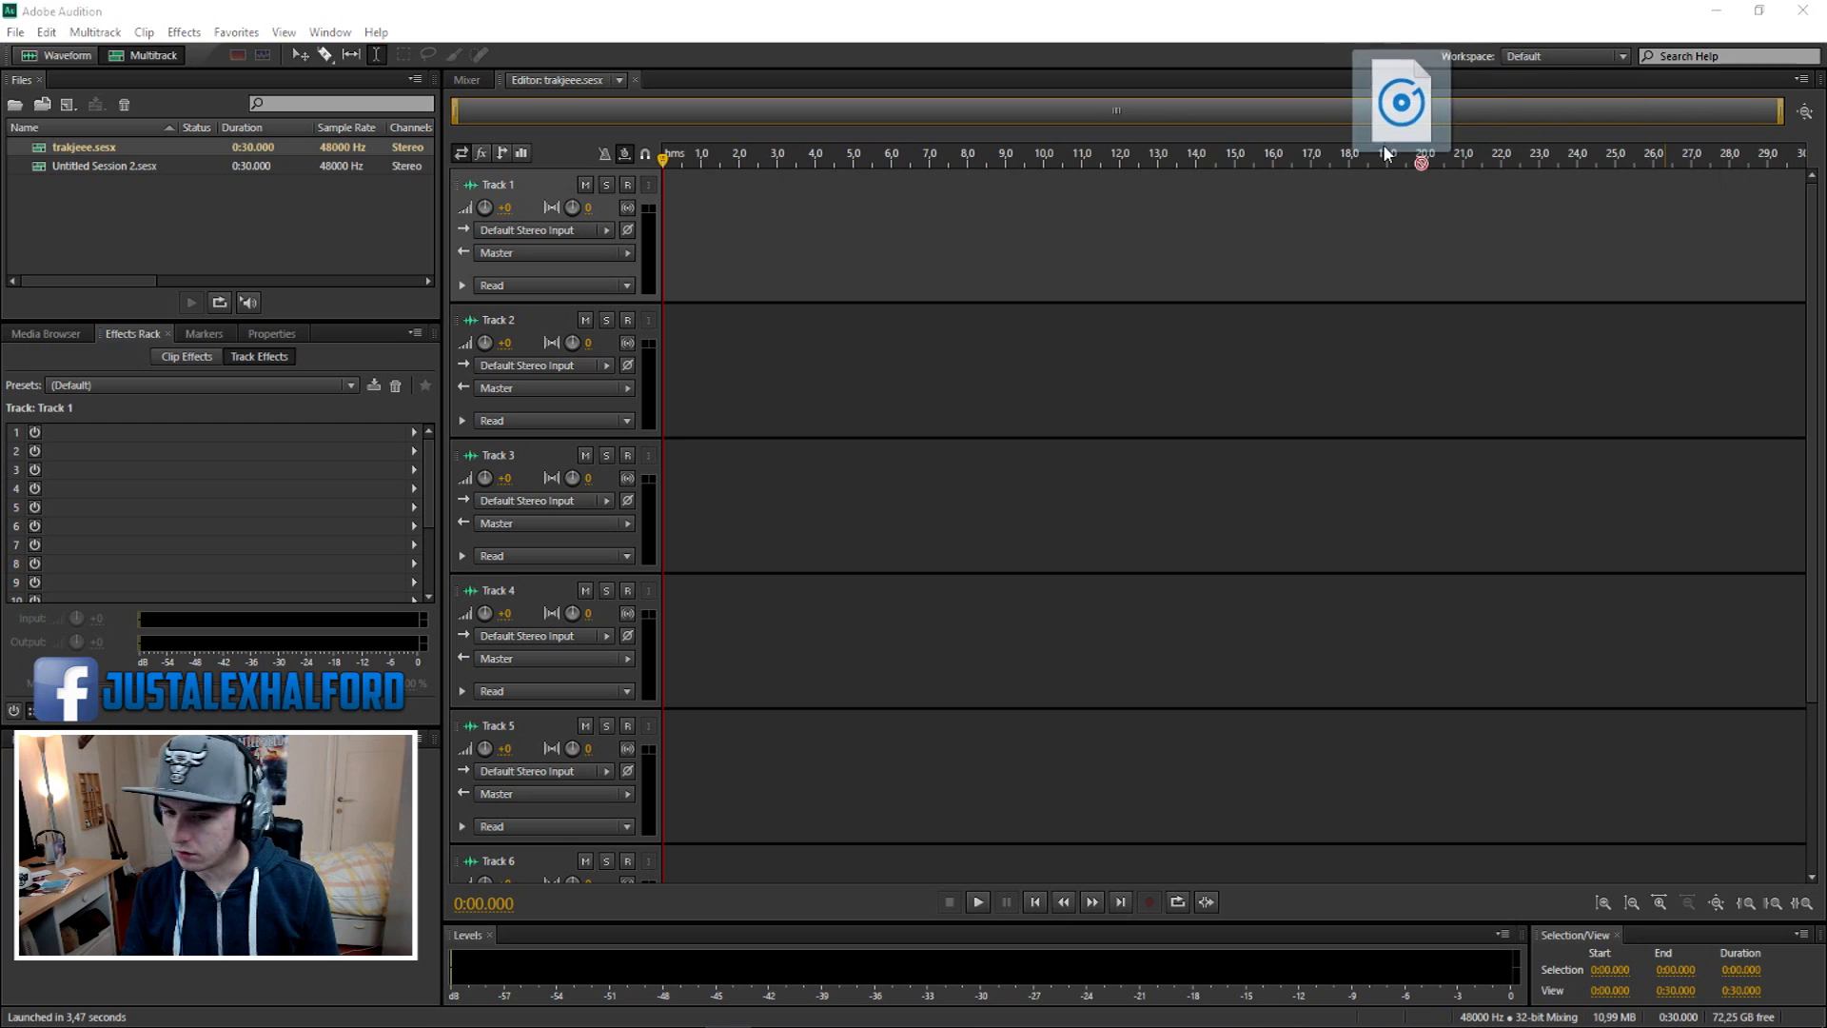
Step: Place Moments on Track 1 and play it, scrubbing from about 0:25 to the drop near 0:31
left_click_drag(1364, 147, 733, 171)
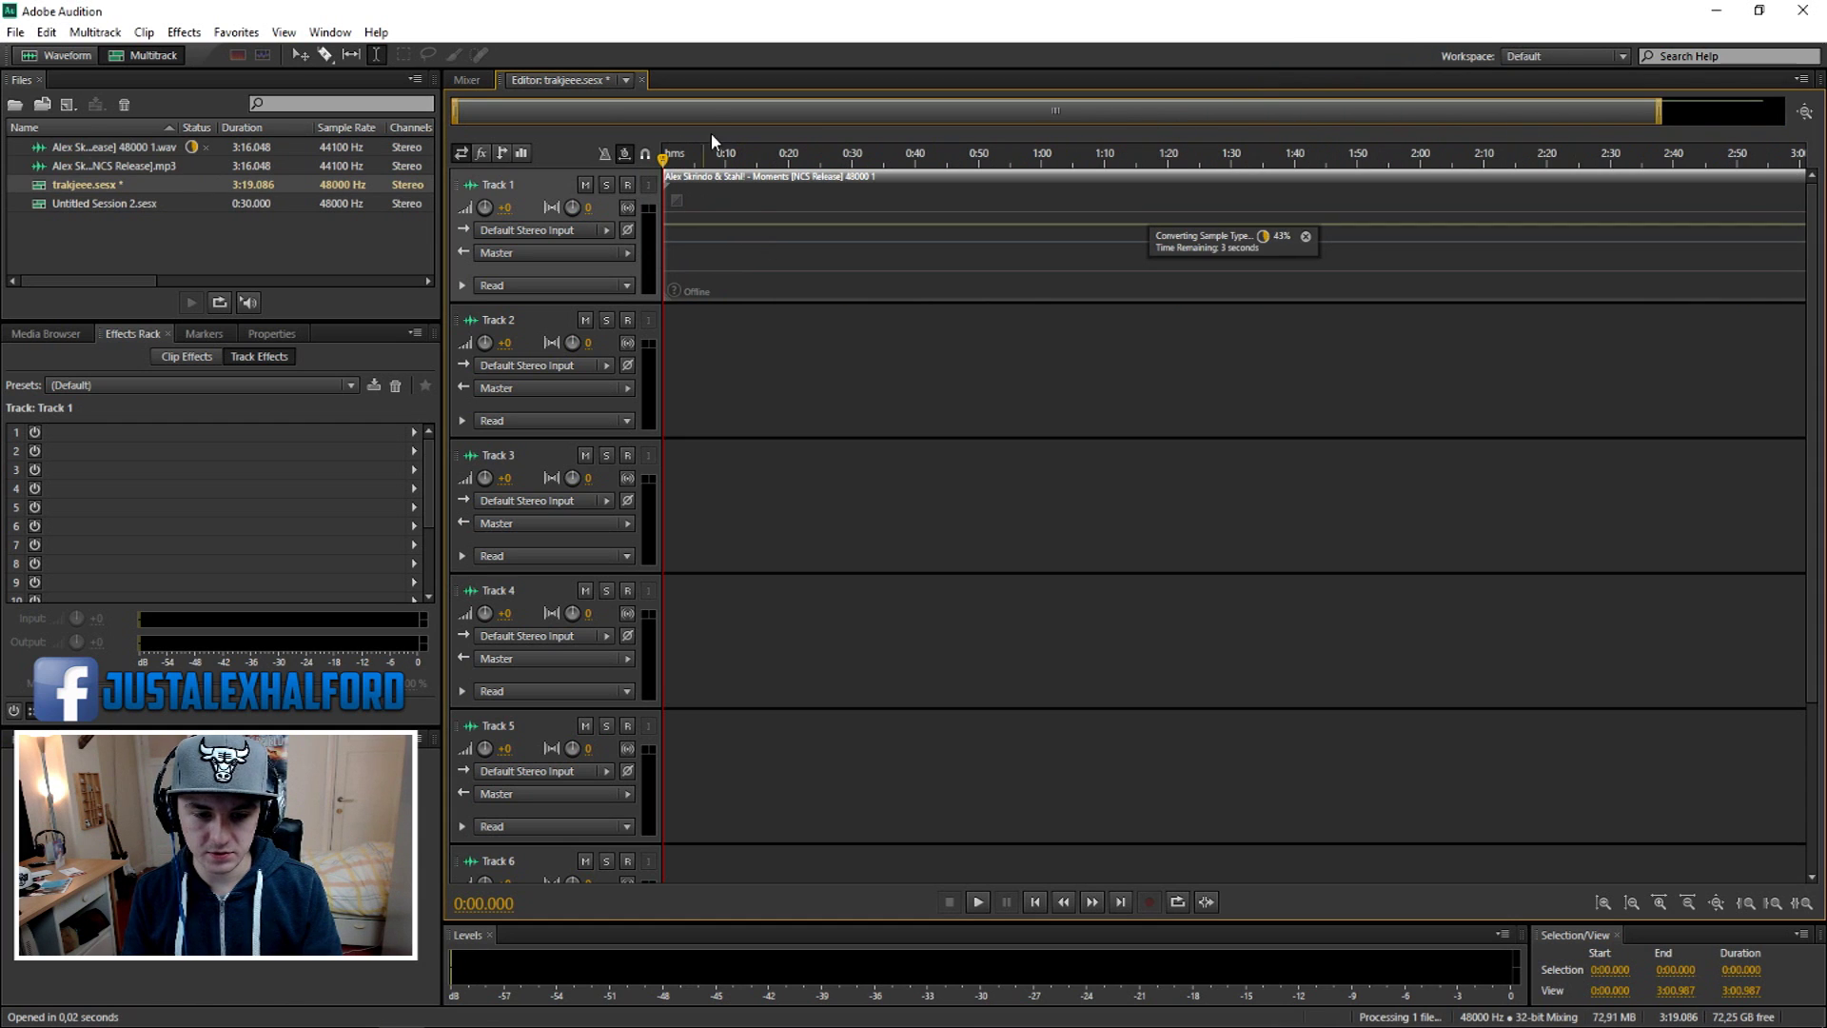
key("space")
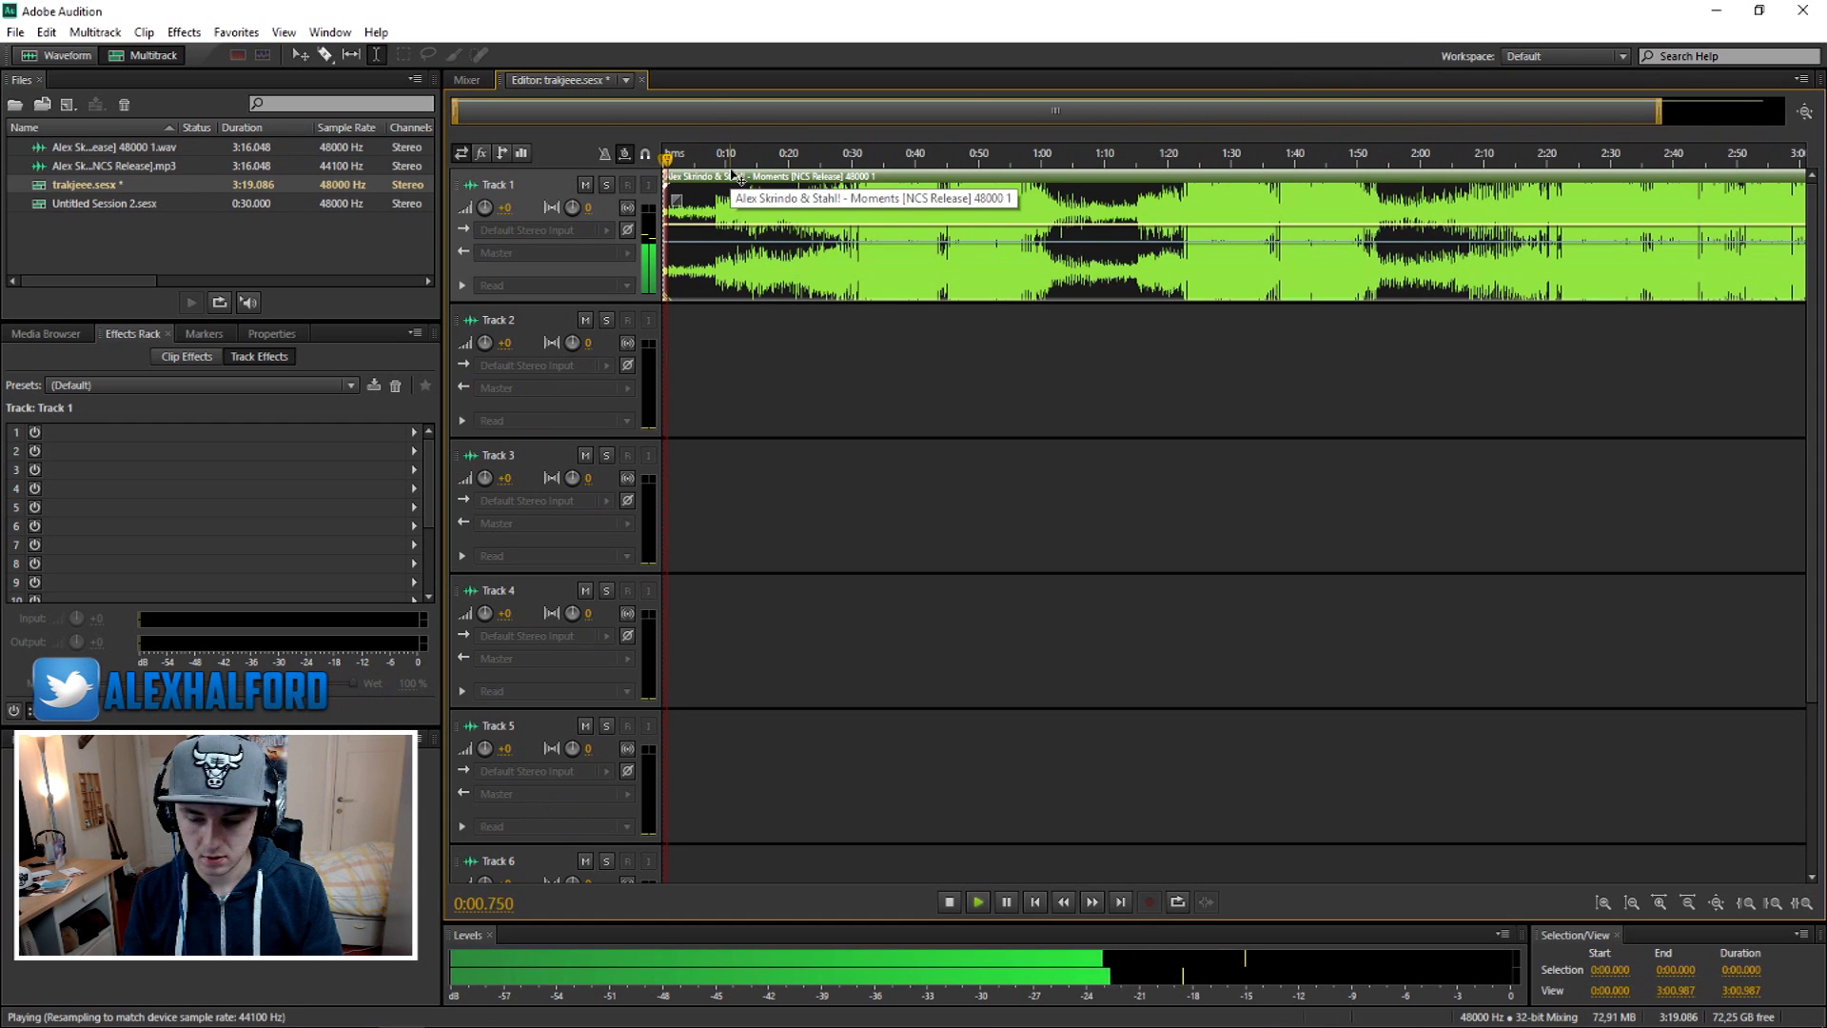
left_click(822, 155)
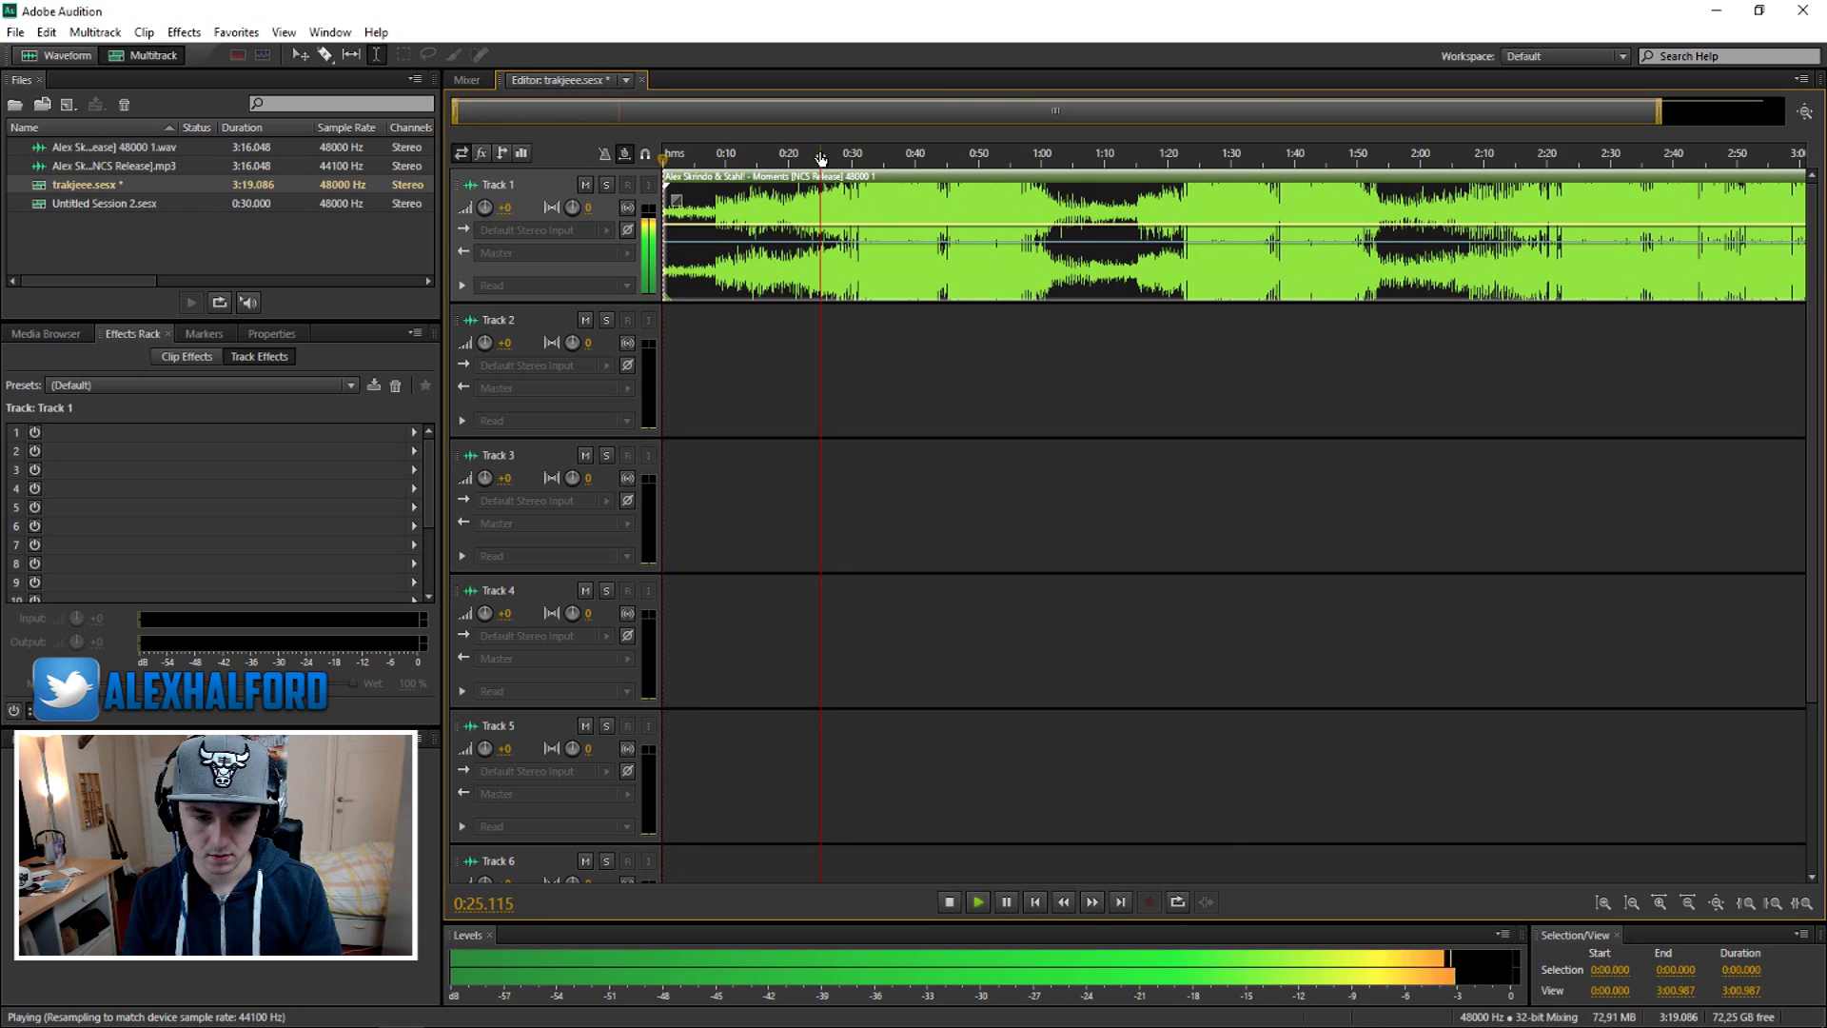
left_click_drag(822, 155, 856, 155)
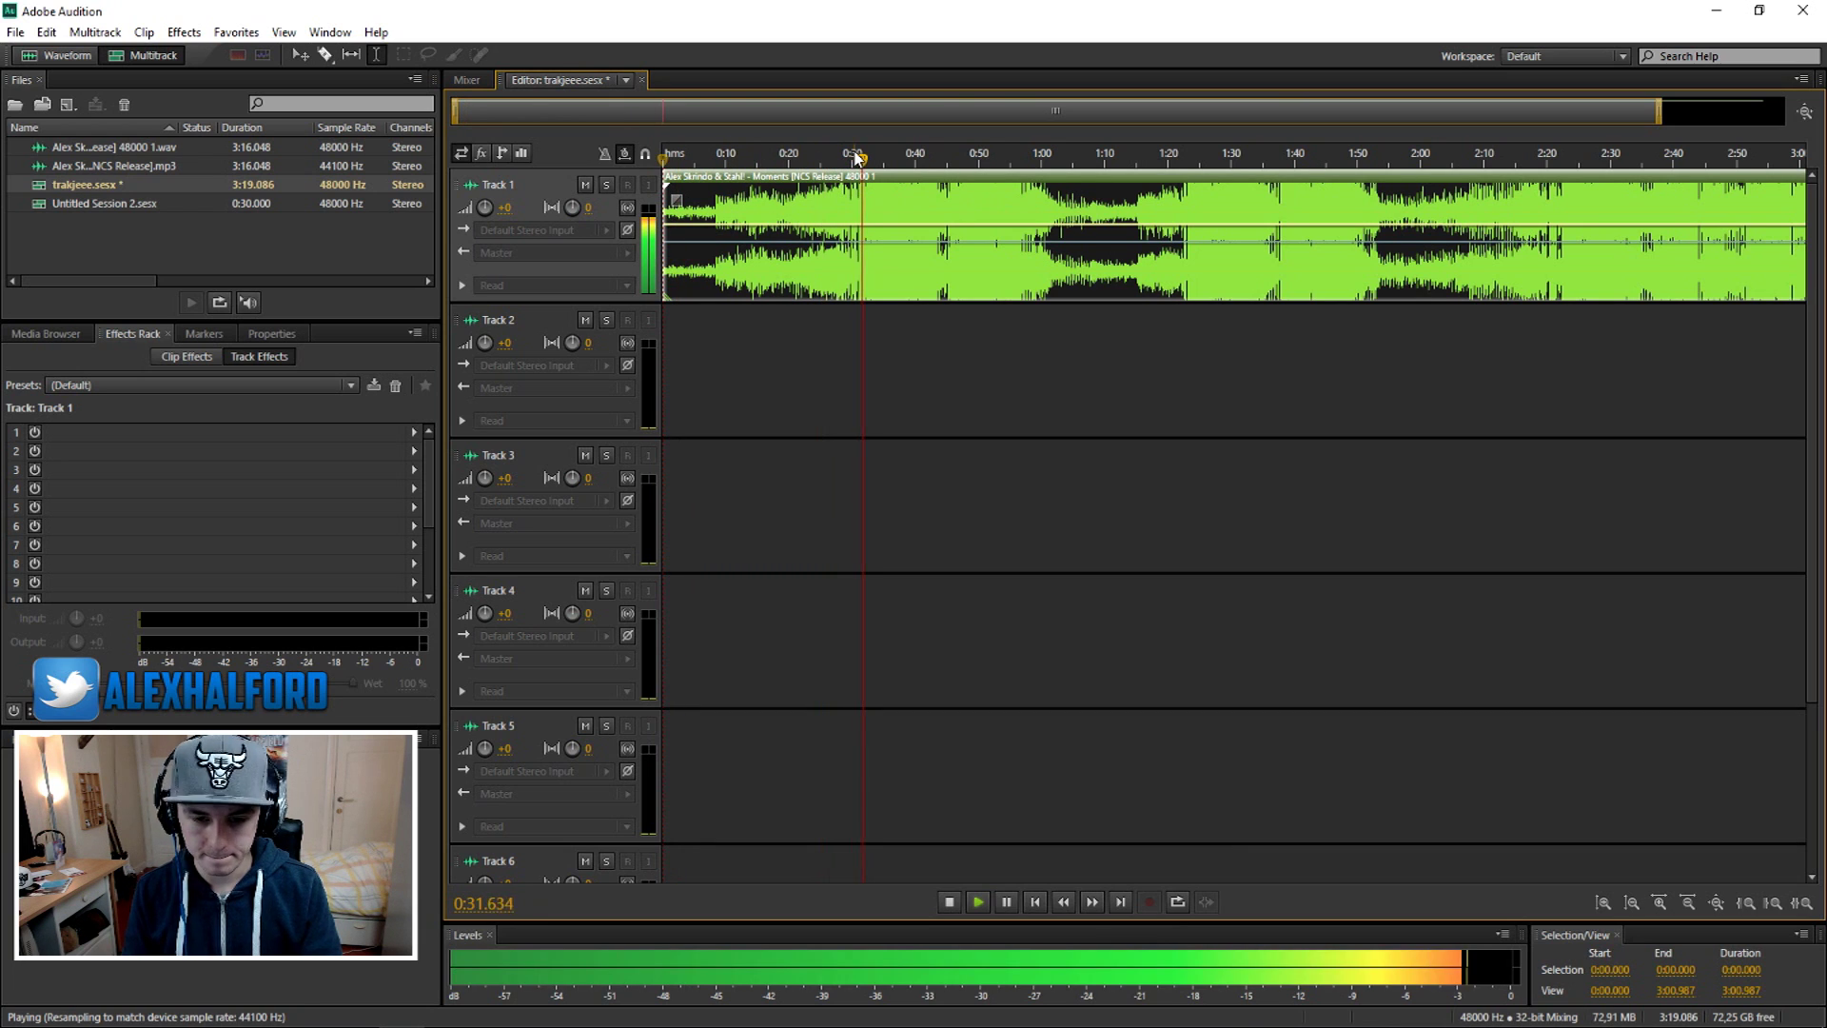
key("space")
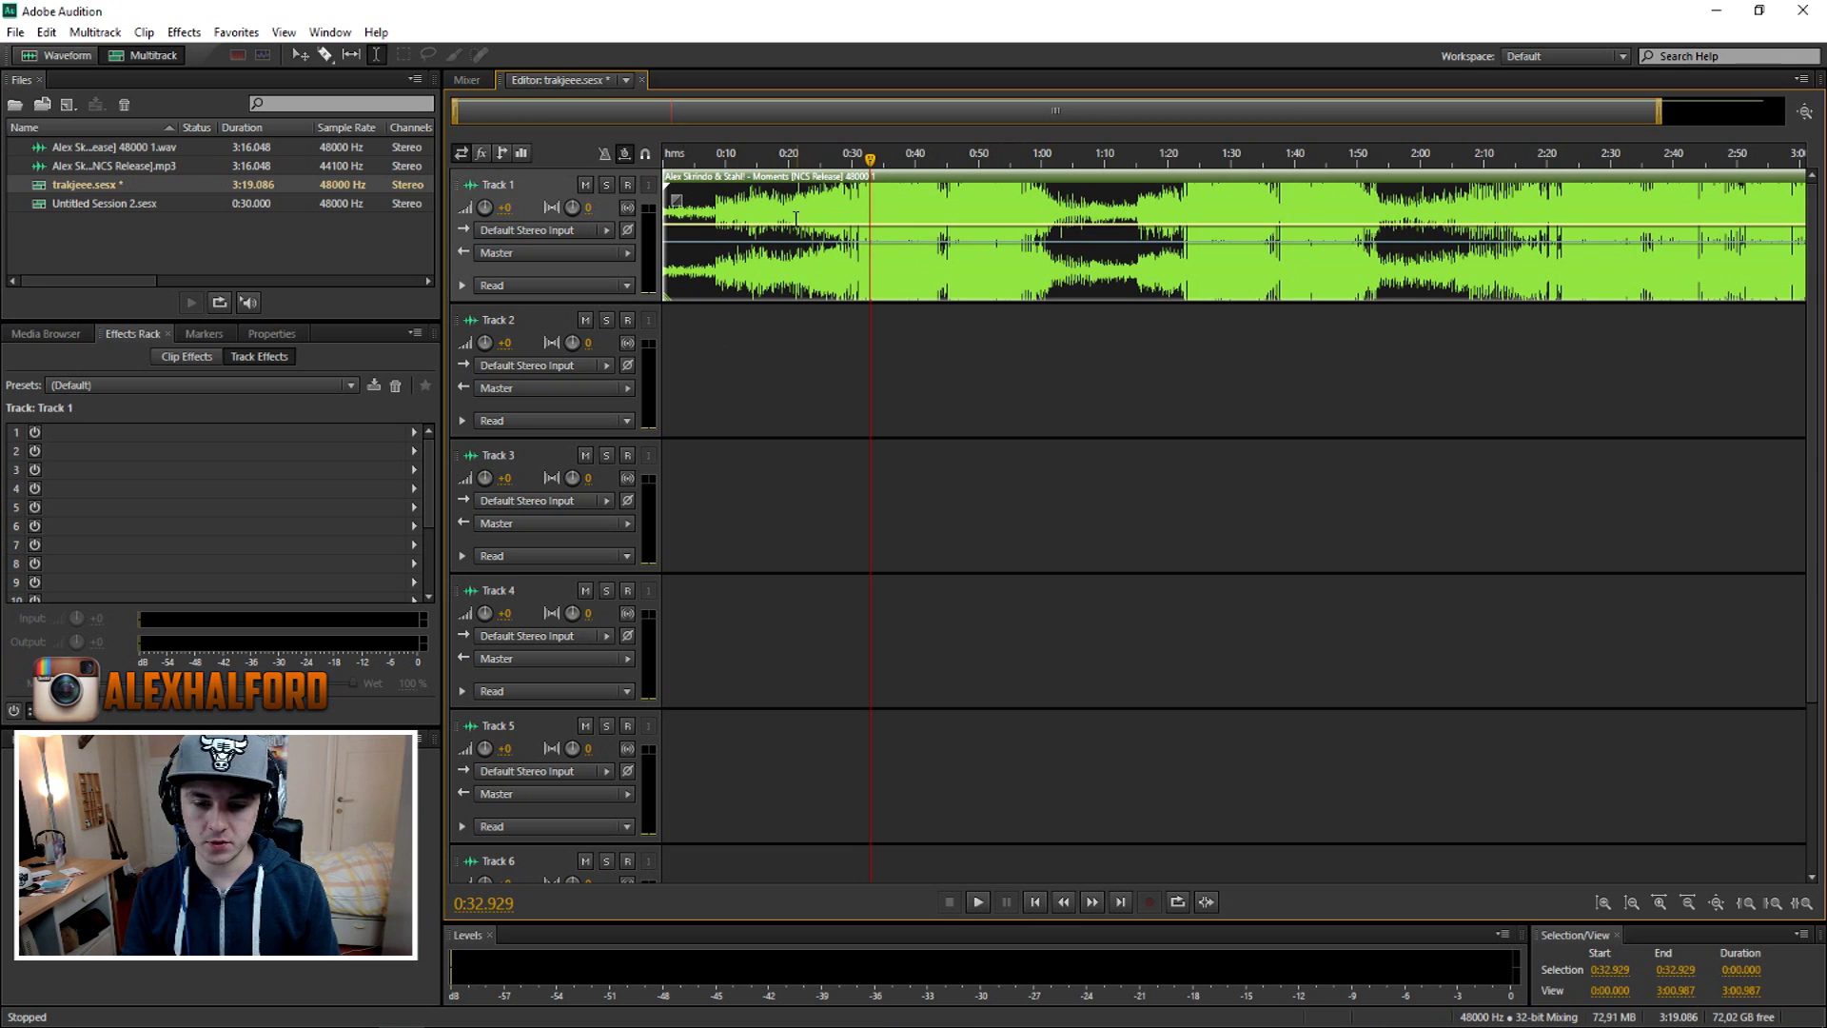
scroll(783, 206, "up", 5)
scroll(782, 207, "down", 2)
Step: Play through the lead-up and park the playhead exactly at the drop, 0:31.0
left_click(843, 212)
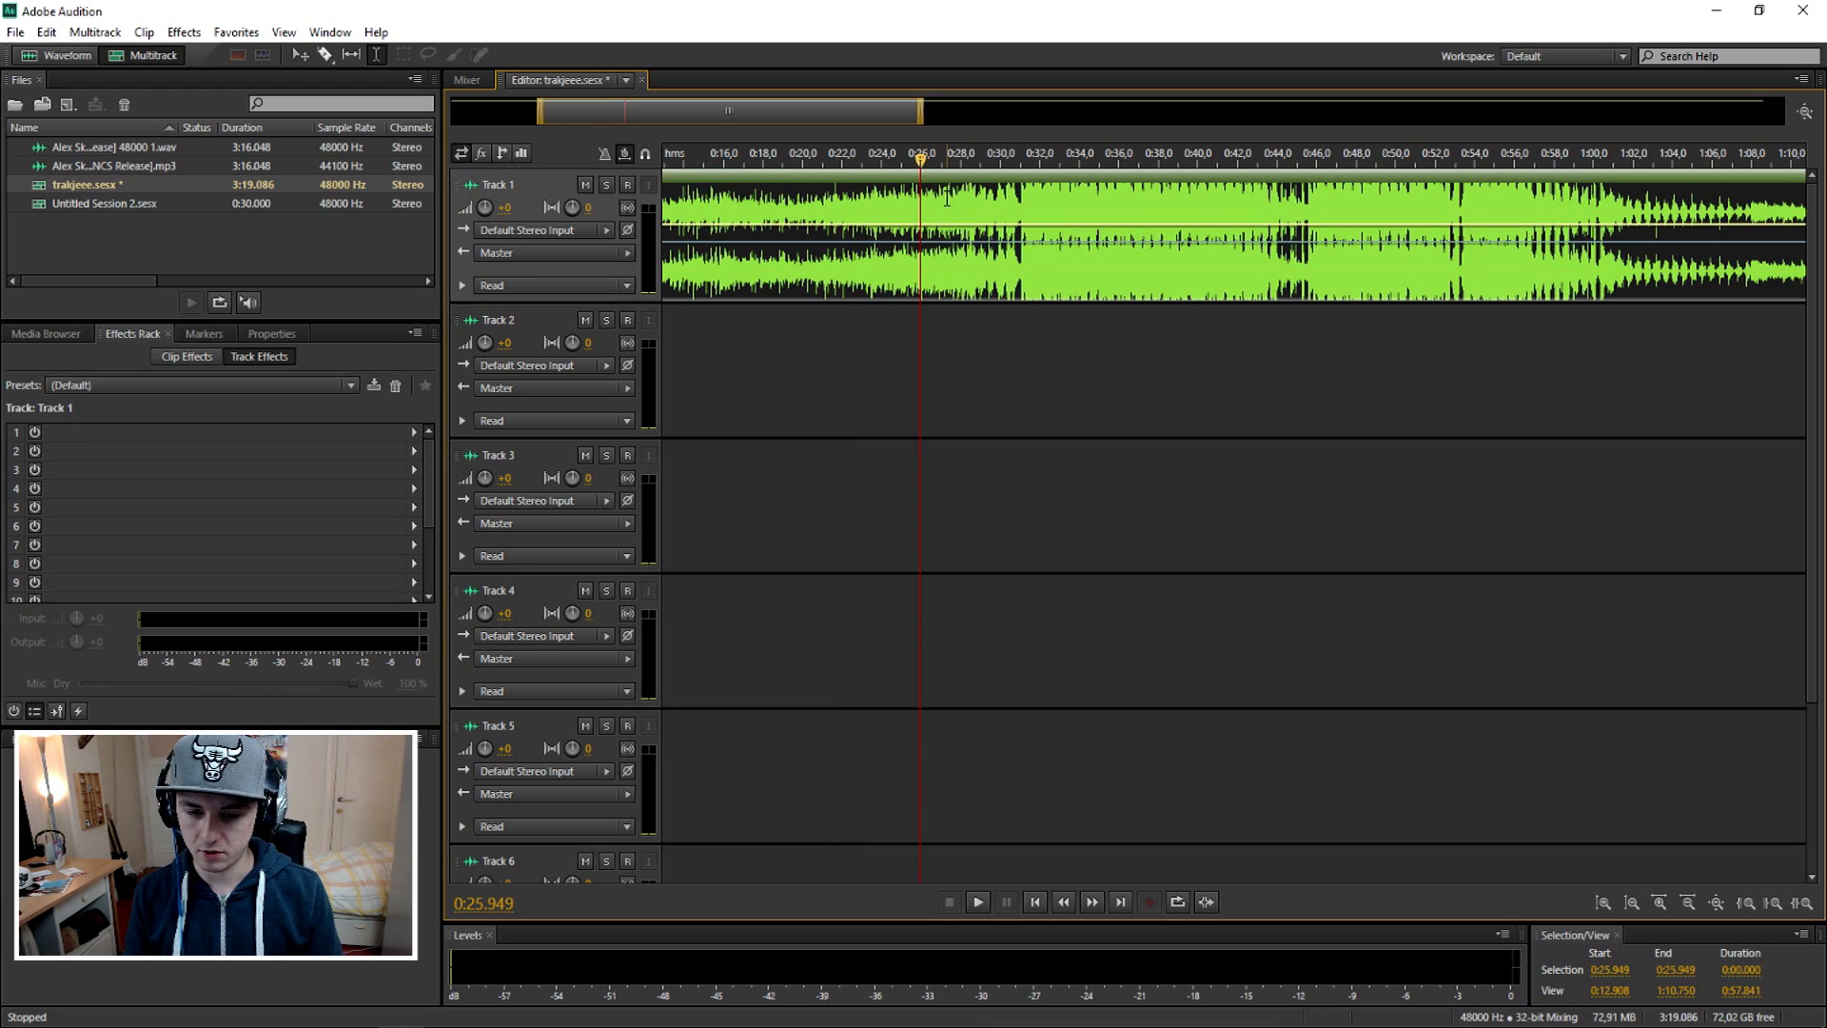
scroll(945, 200, "up", 2)
scroll(949, 206, "up", 1)
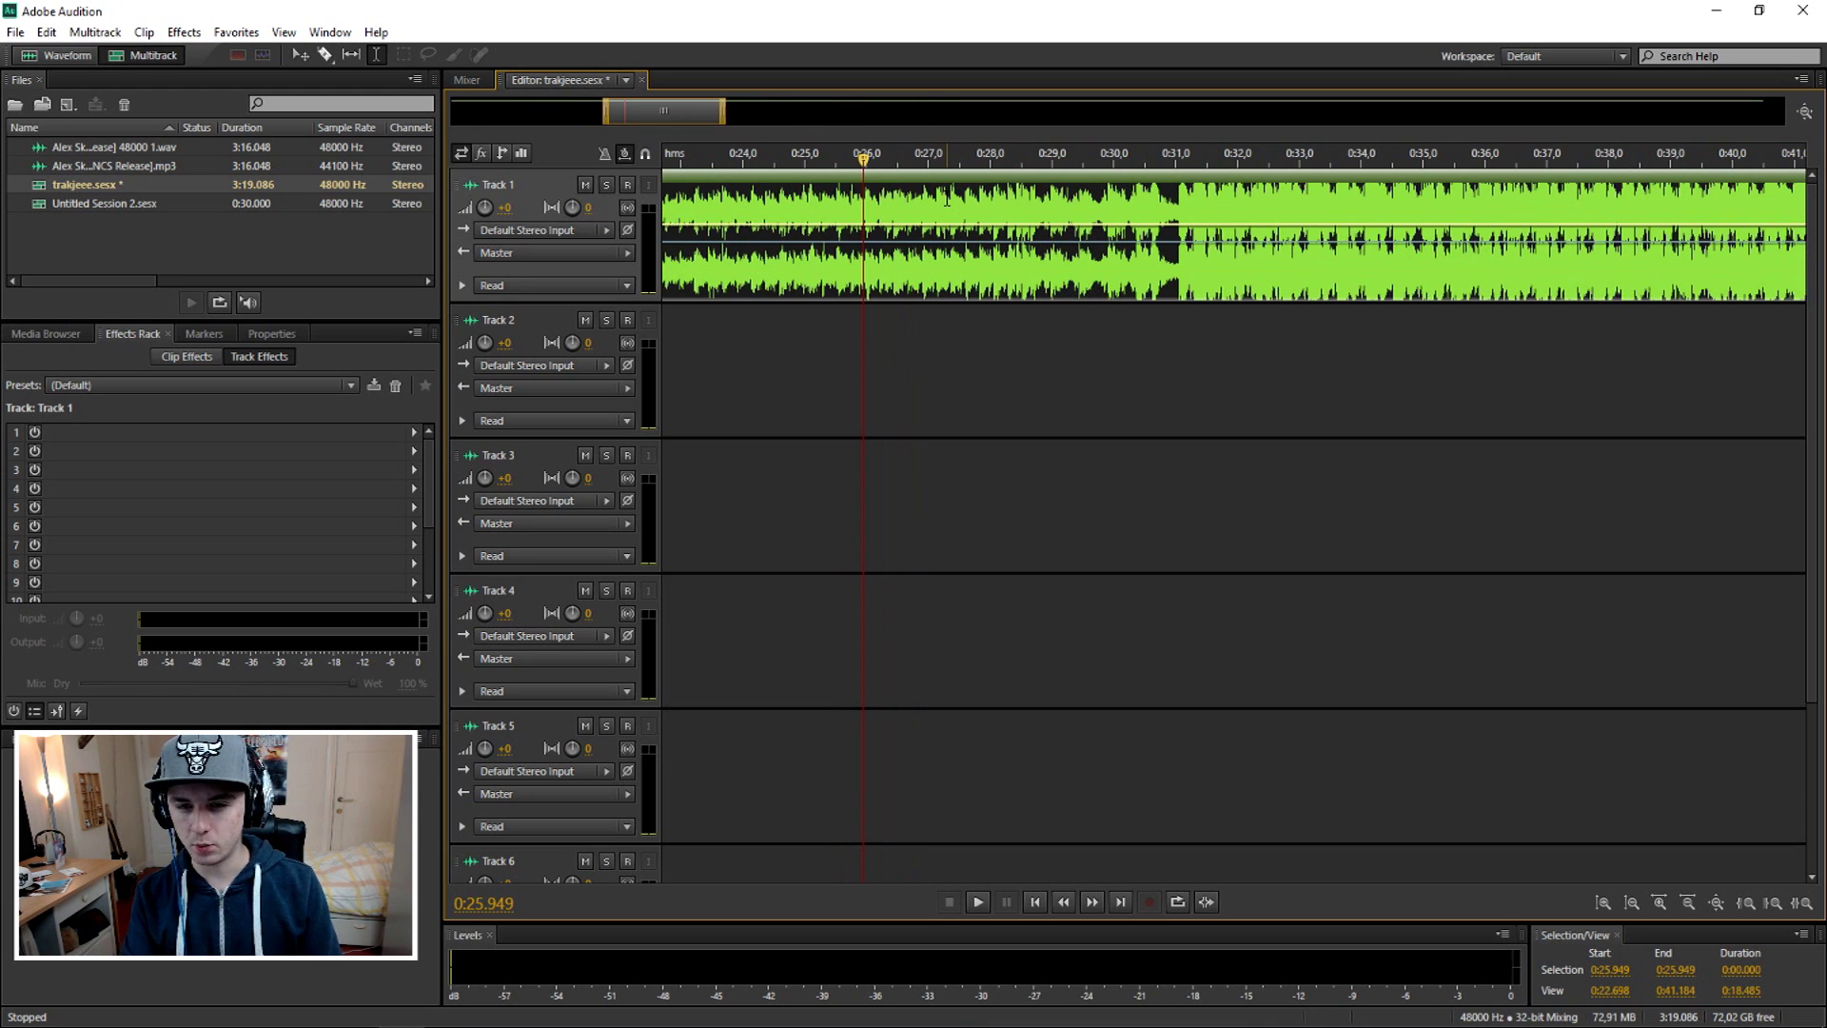
key("space")
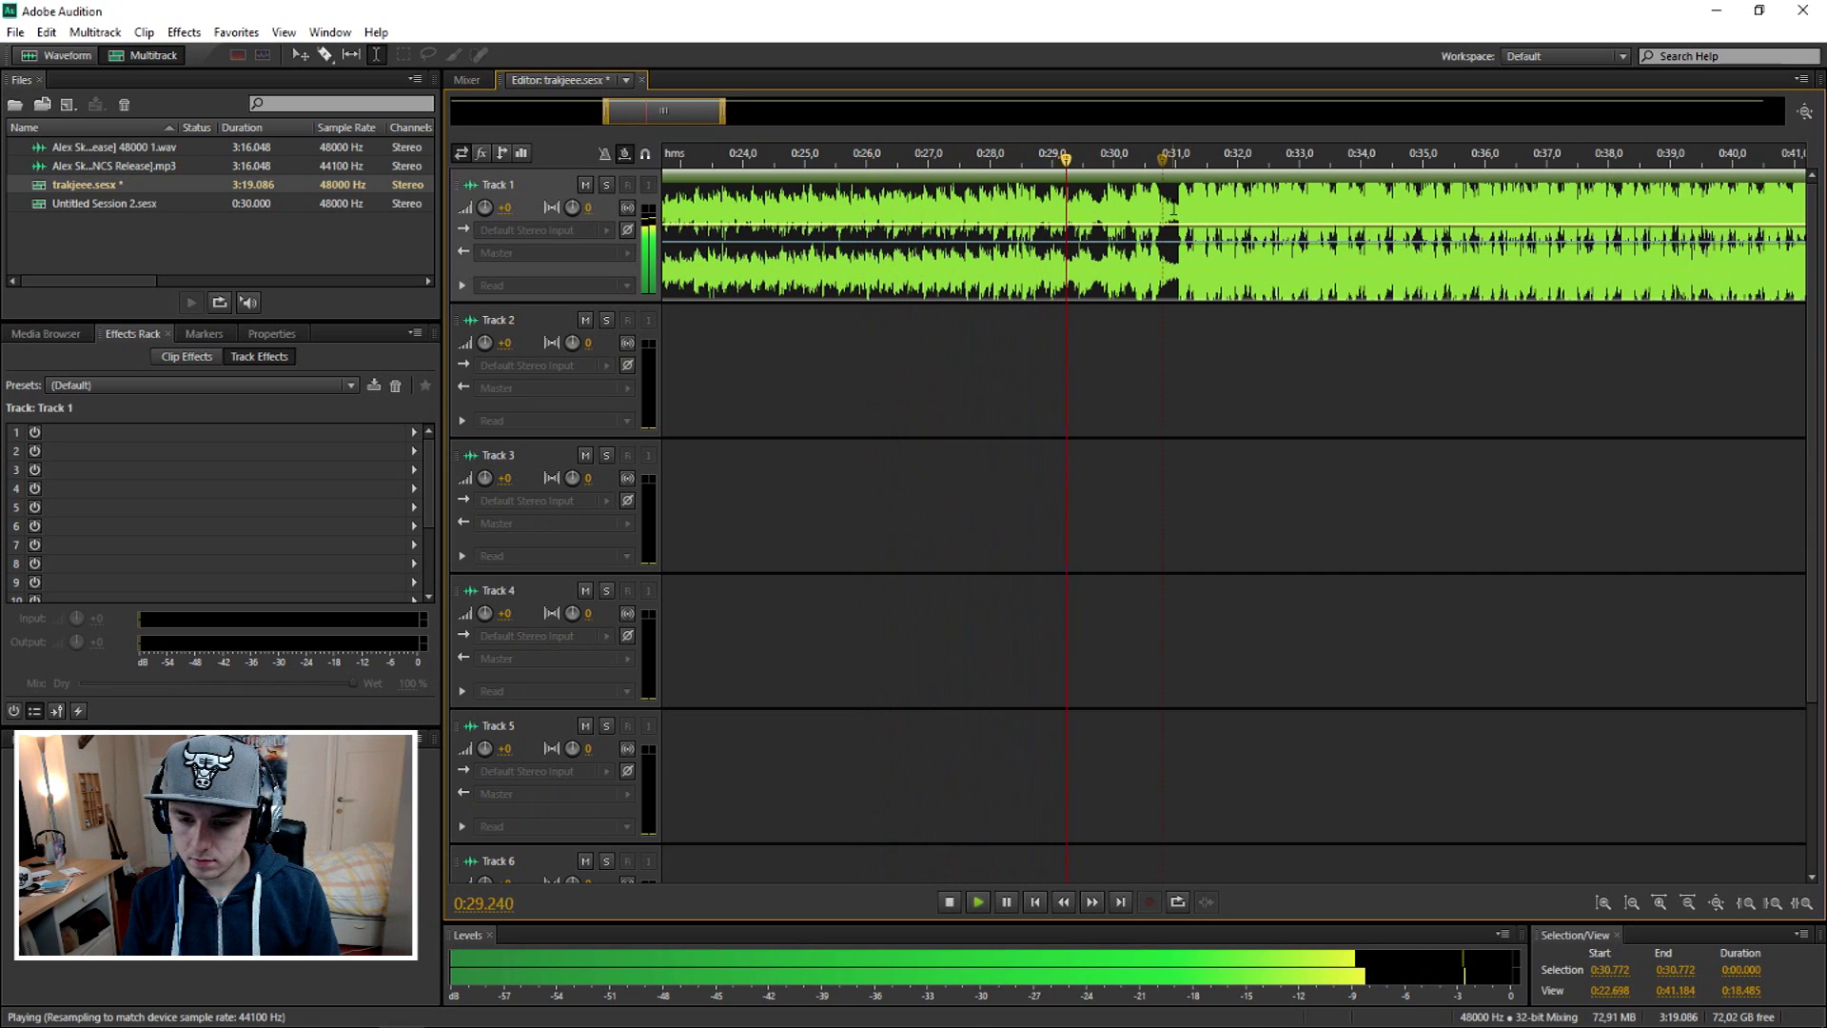
scroll(1184, 216, "up", 2)
scroll(1183, 216, "up", 1)
key("space")
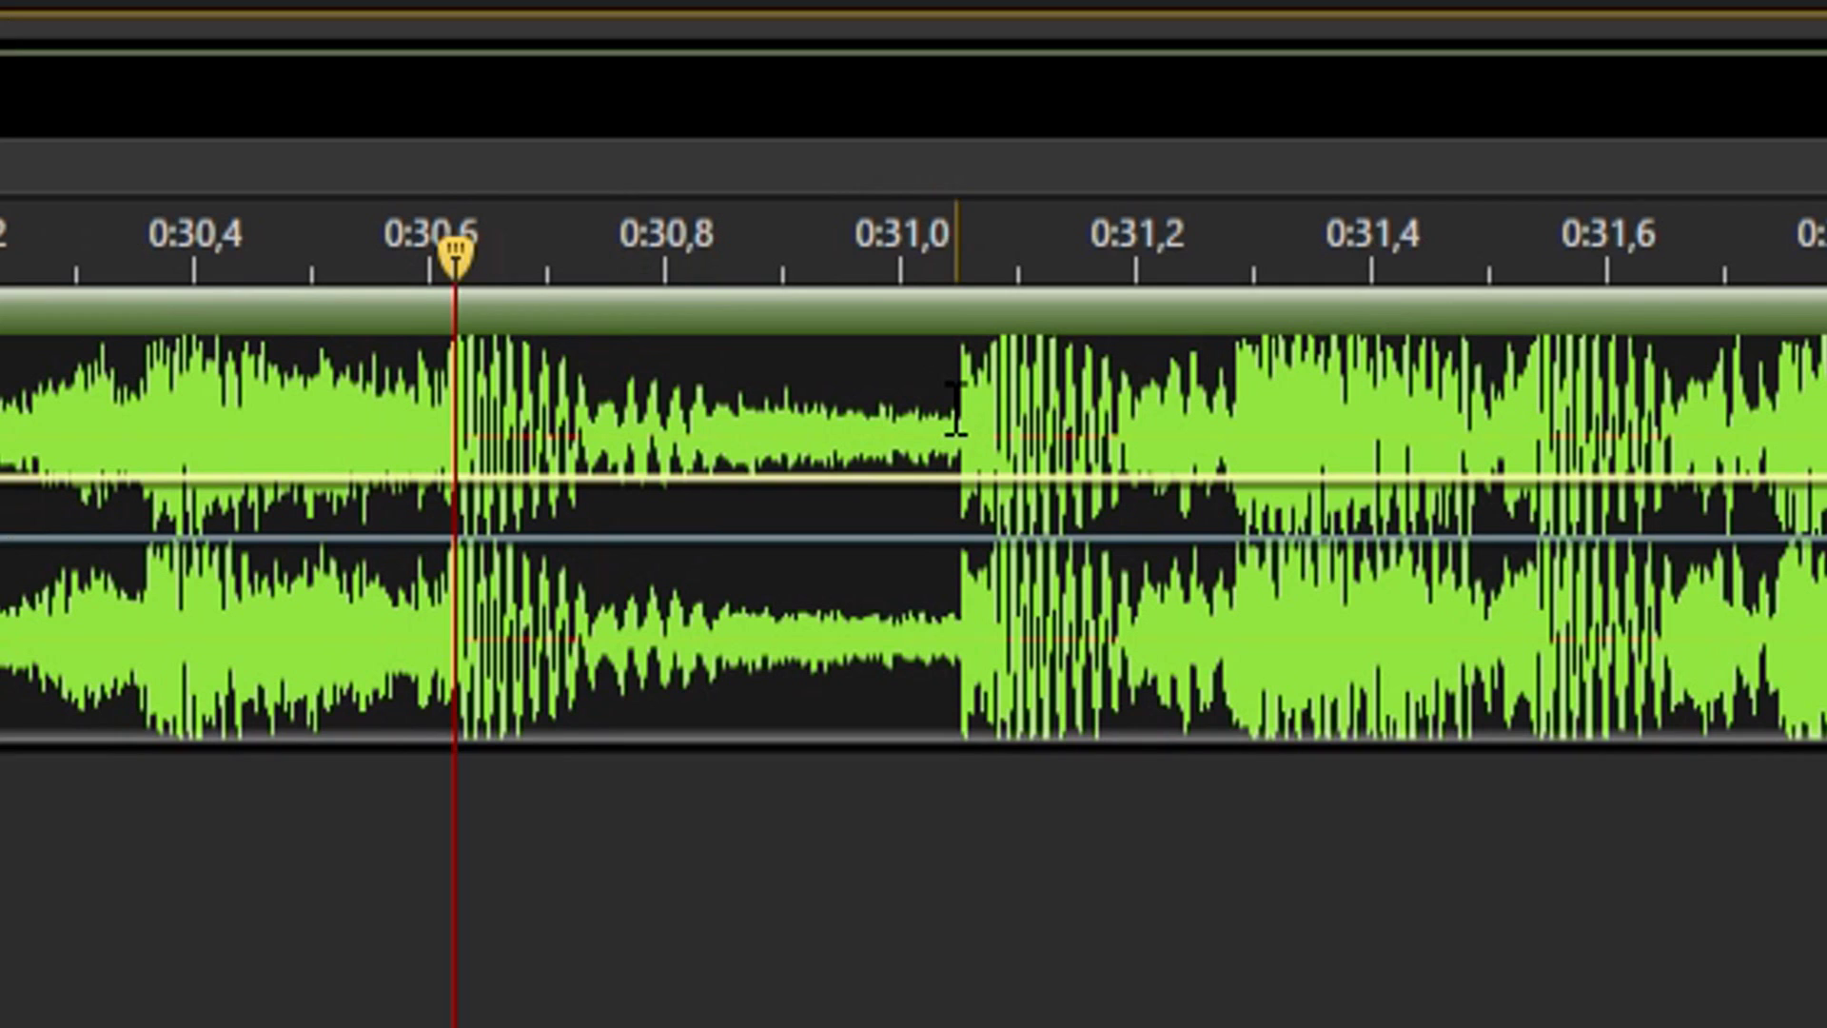
left_click(1166, 215)
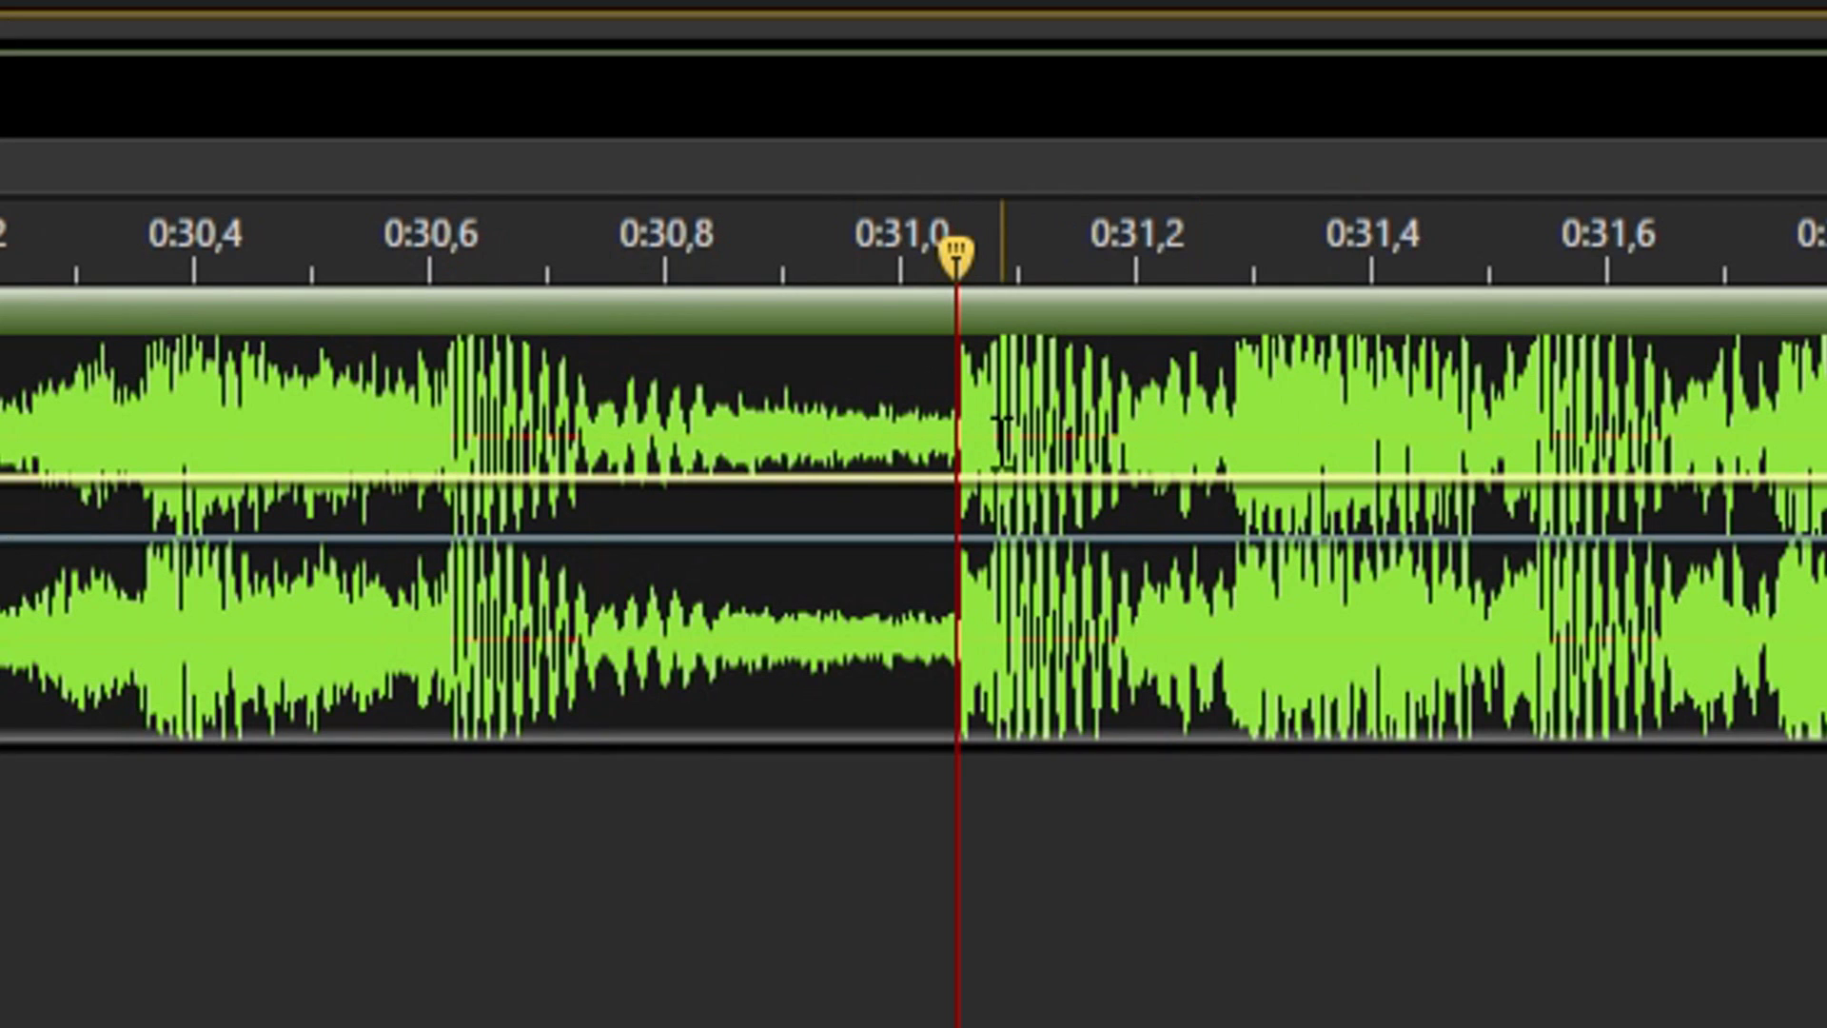
key("space")
key("space")
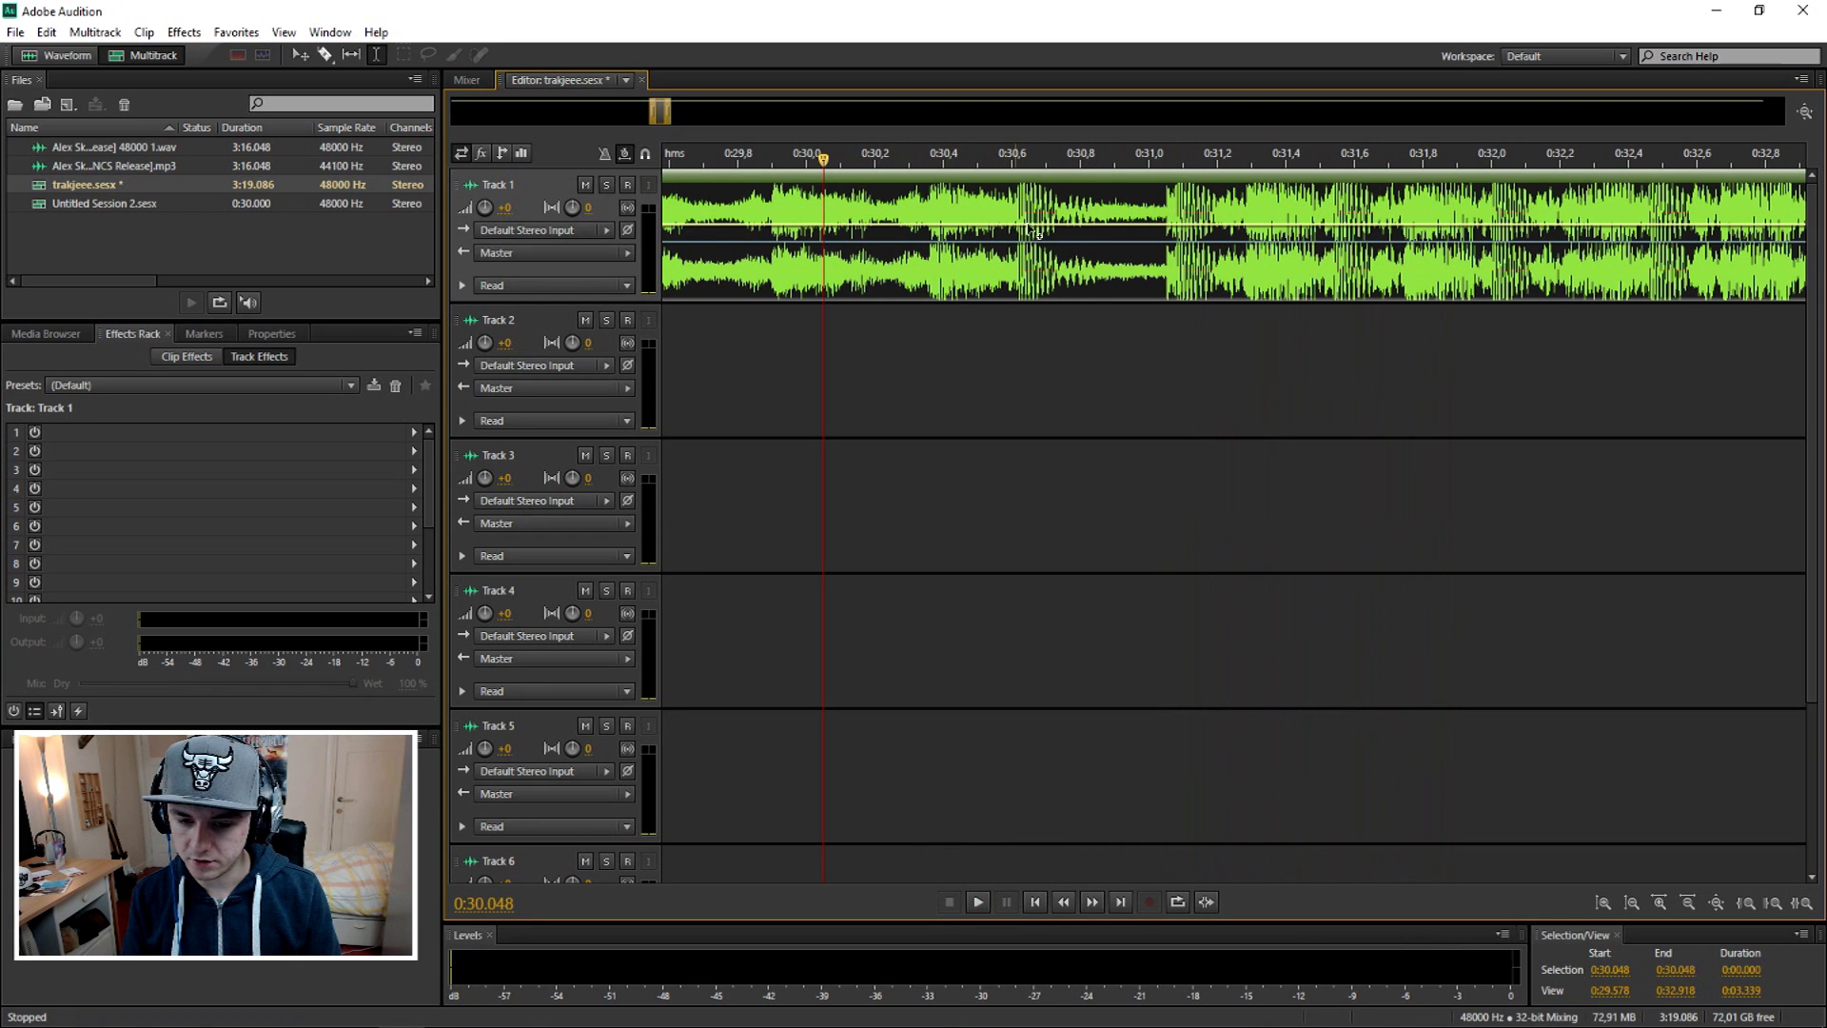
key("space")
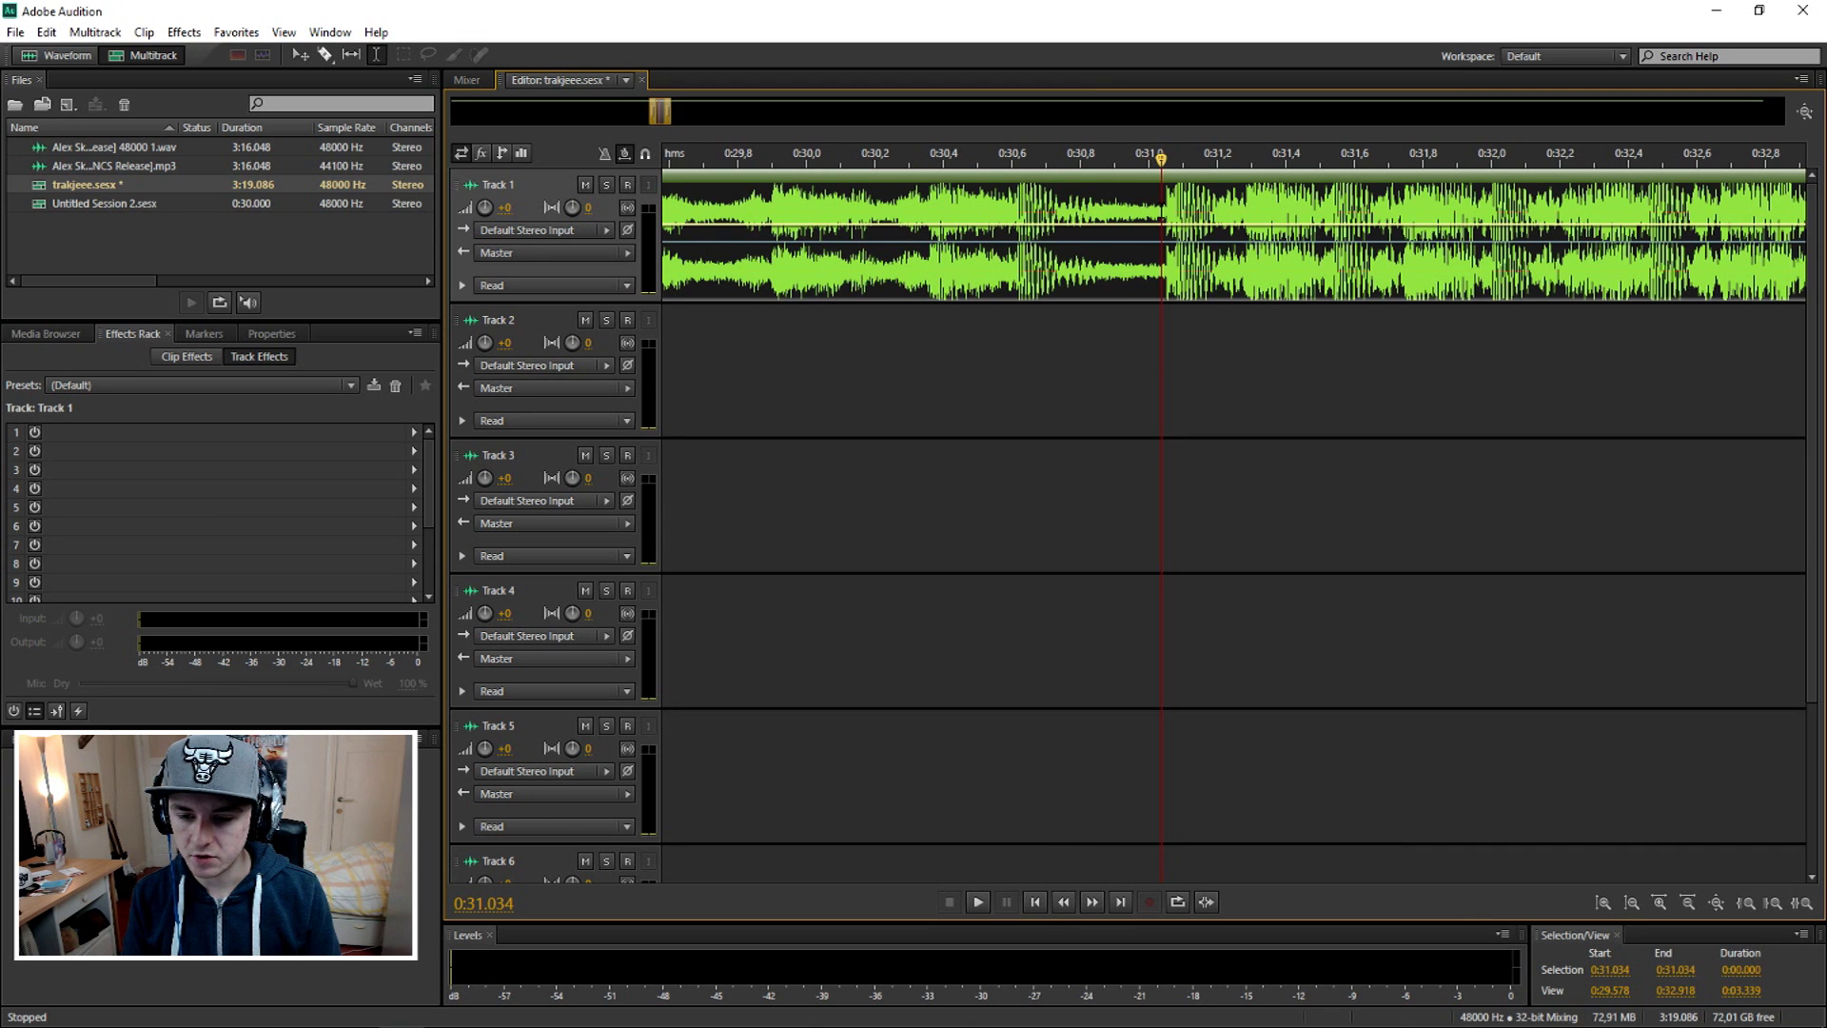
left_click_drag(1162, 229, 1157, 229)
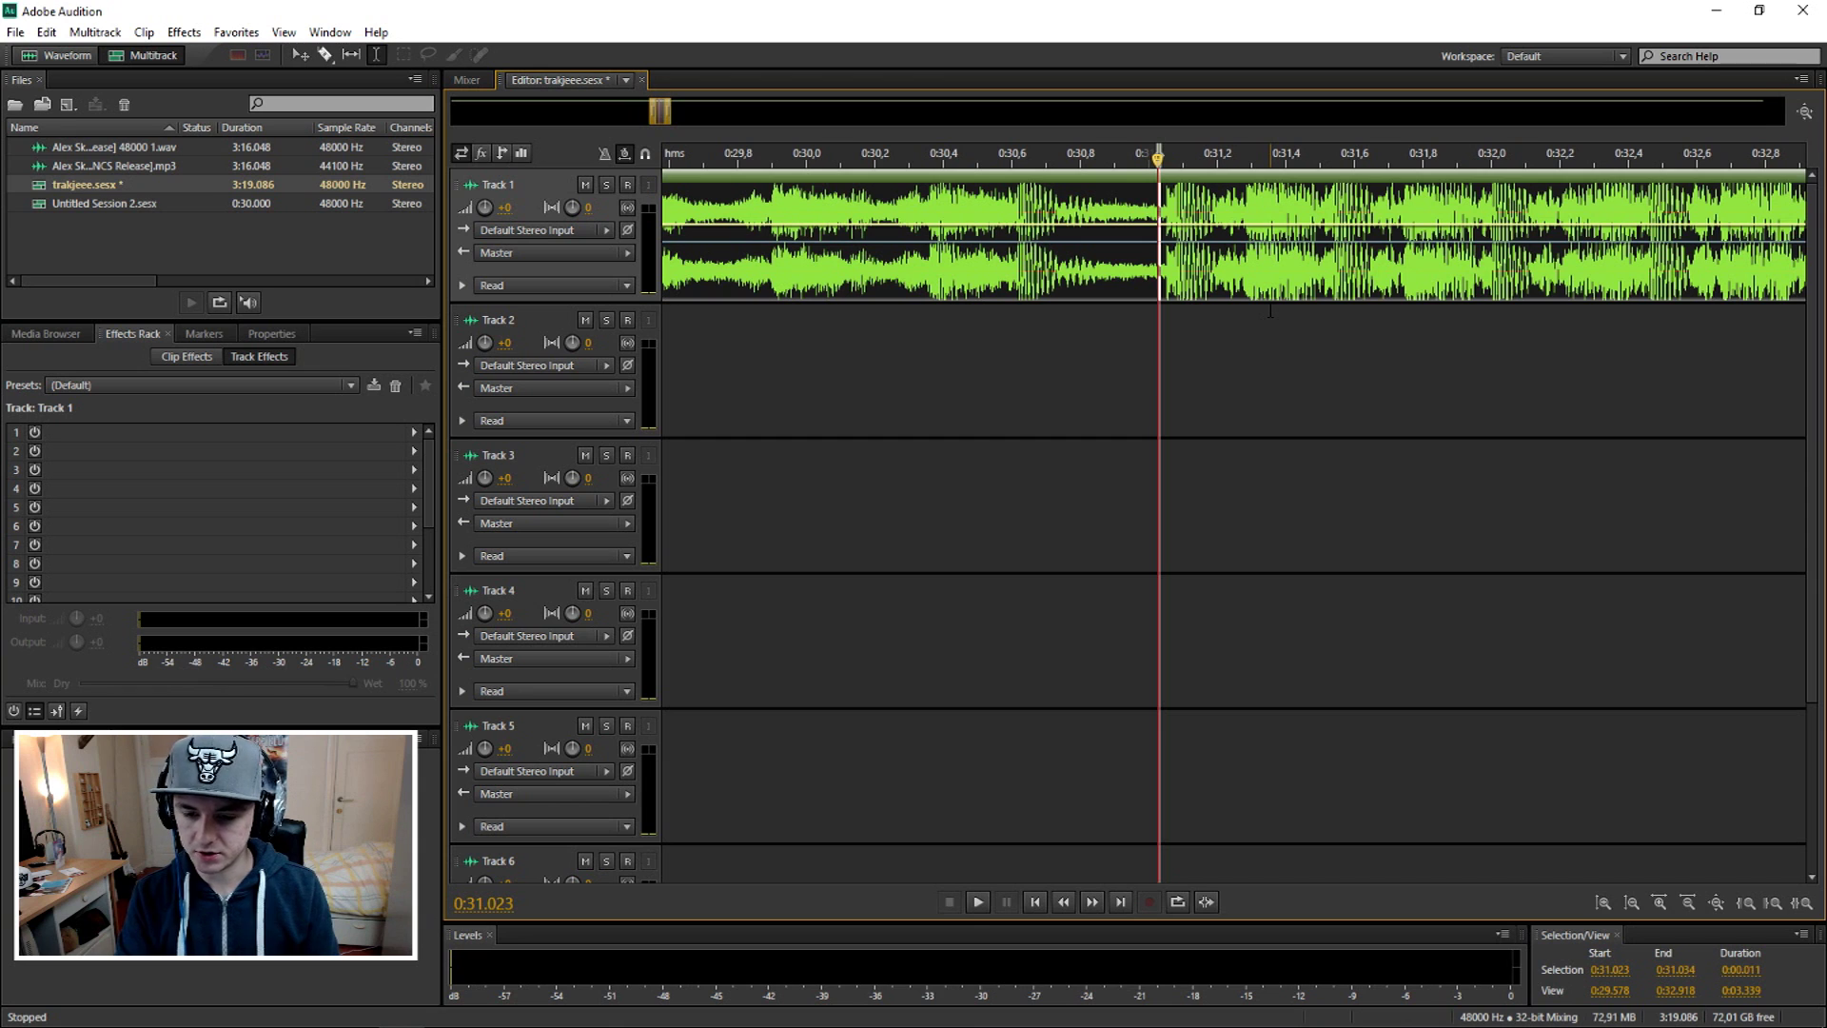
Step: Split the song at the drop and move the drop clip later, to about 0:35
key("ctrl+k")
left_click(1298, 358)
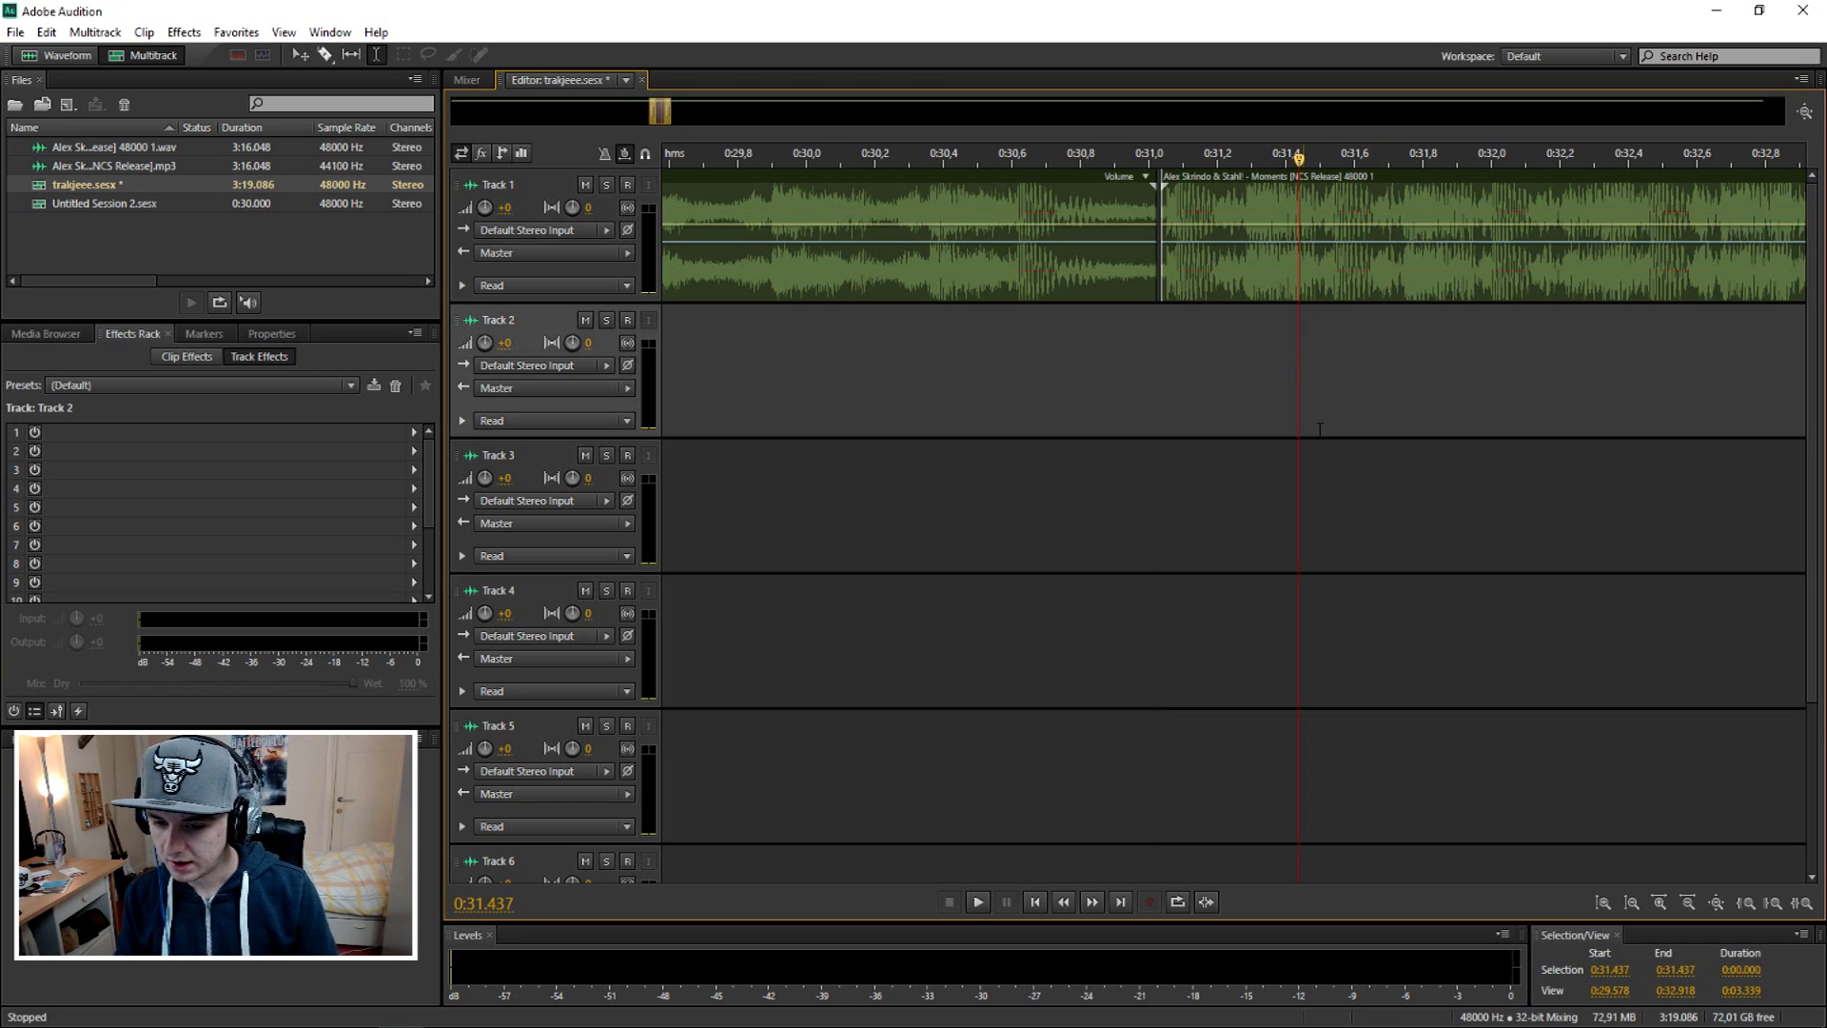
left_click(1028, 236)
scroll(1064, 236, "down", 3)
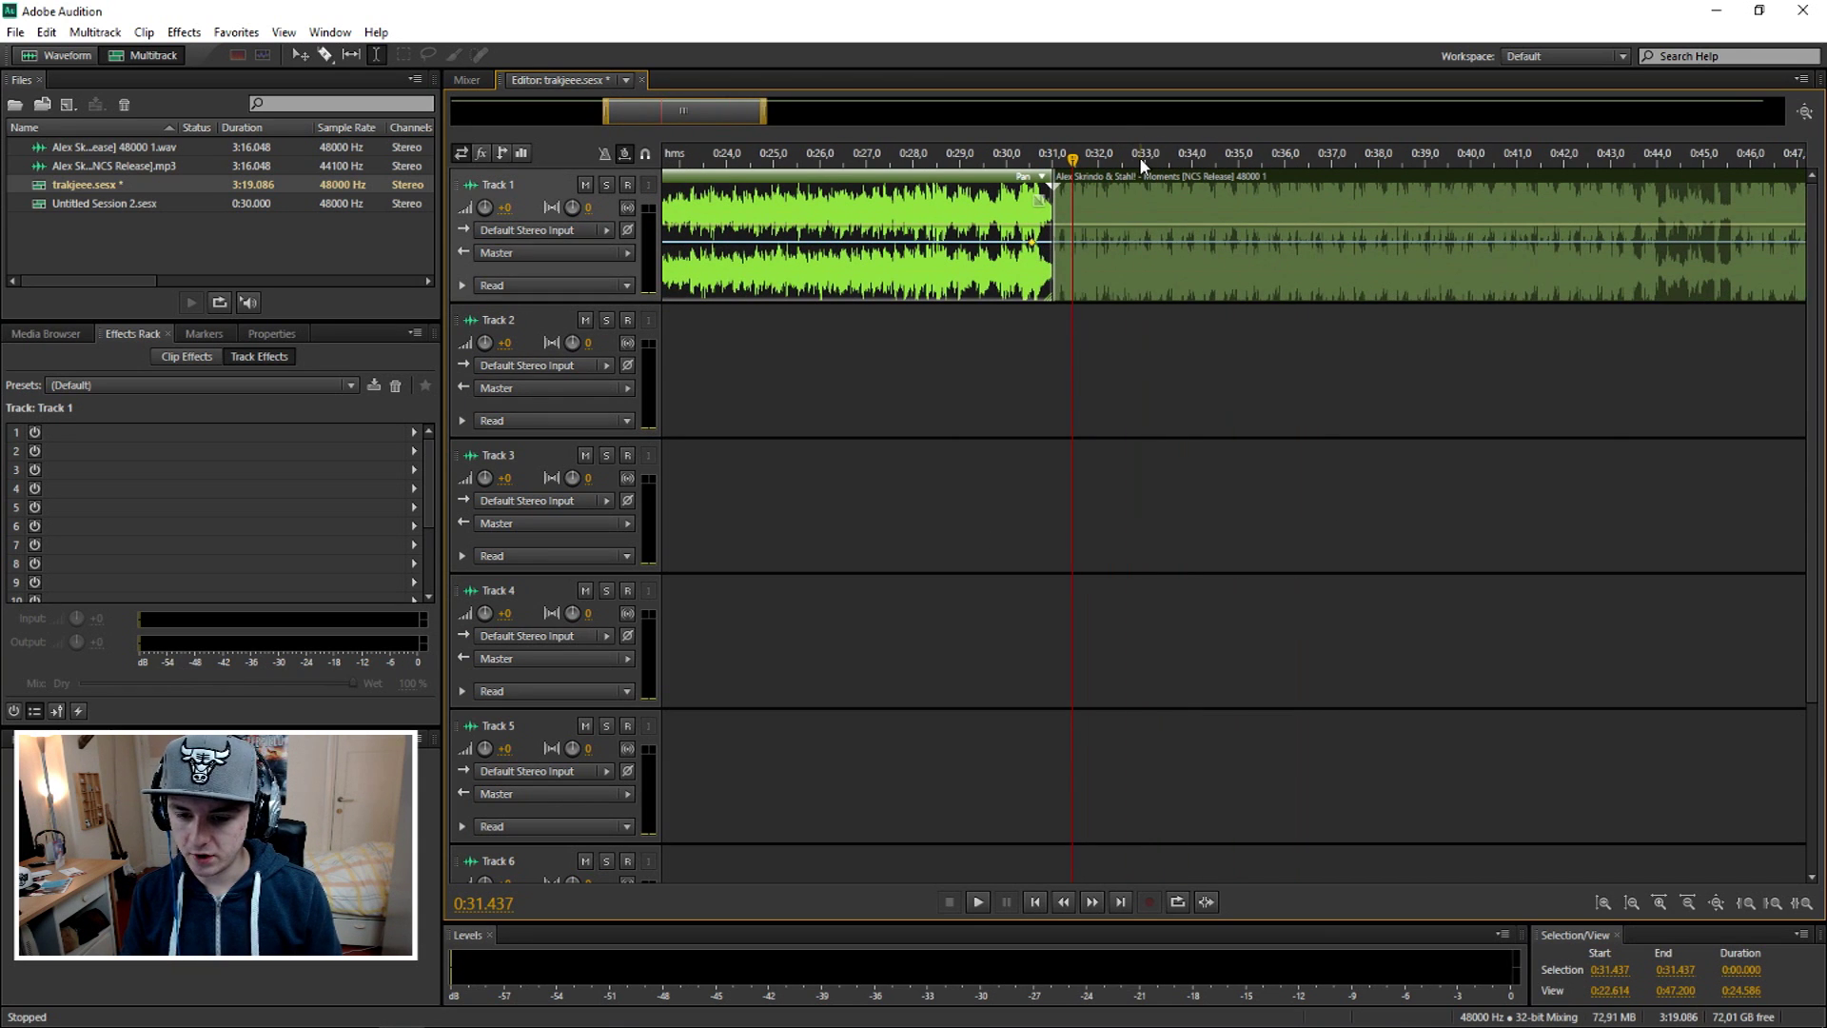
mouse_move(1146, 185)
left_mouse_down()
mouse_move(1318, 185)
mouse_move(1103, 184)
left_mouse_up()
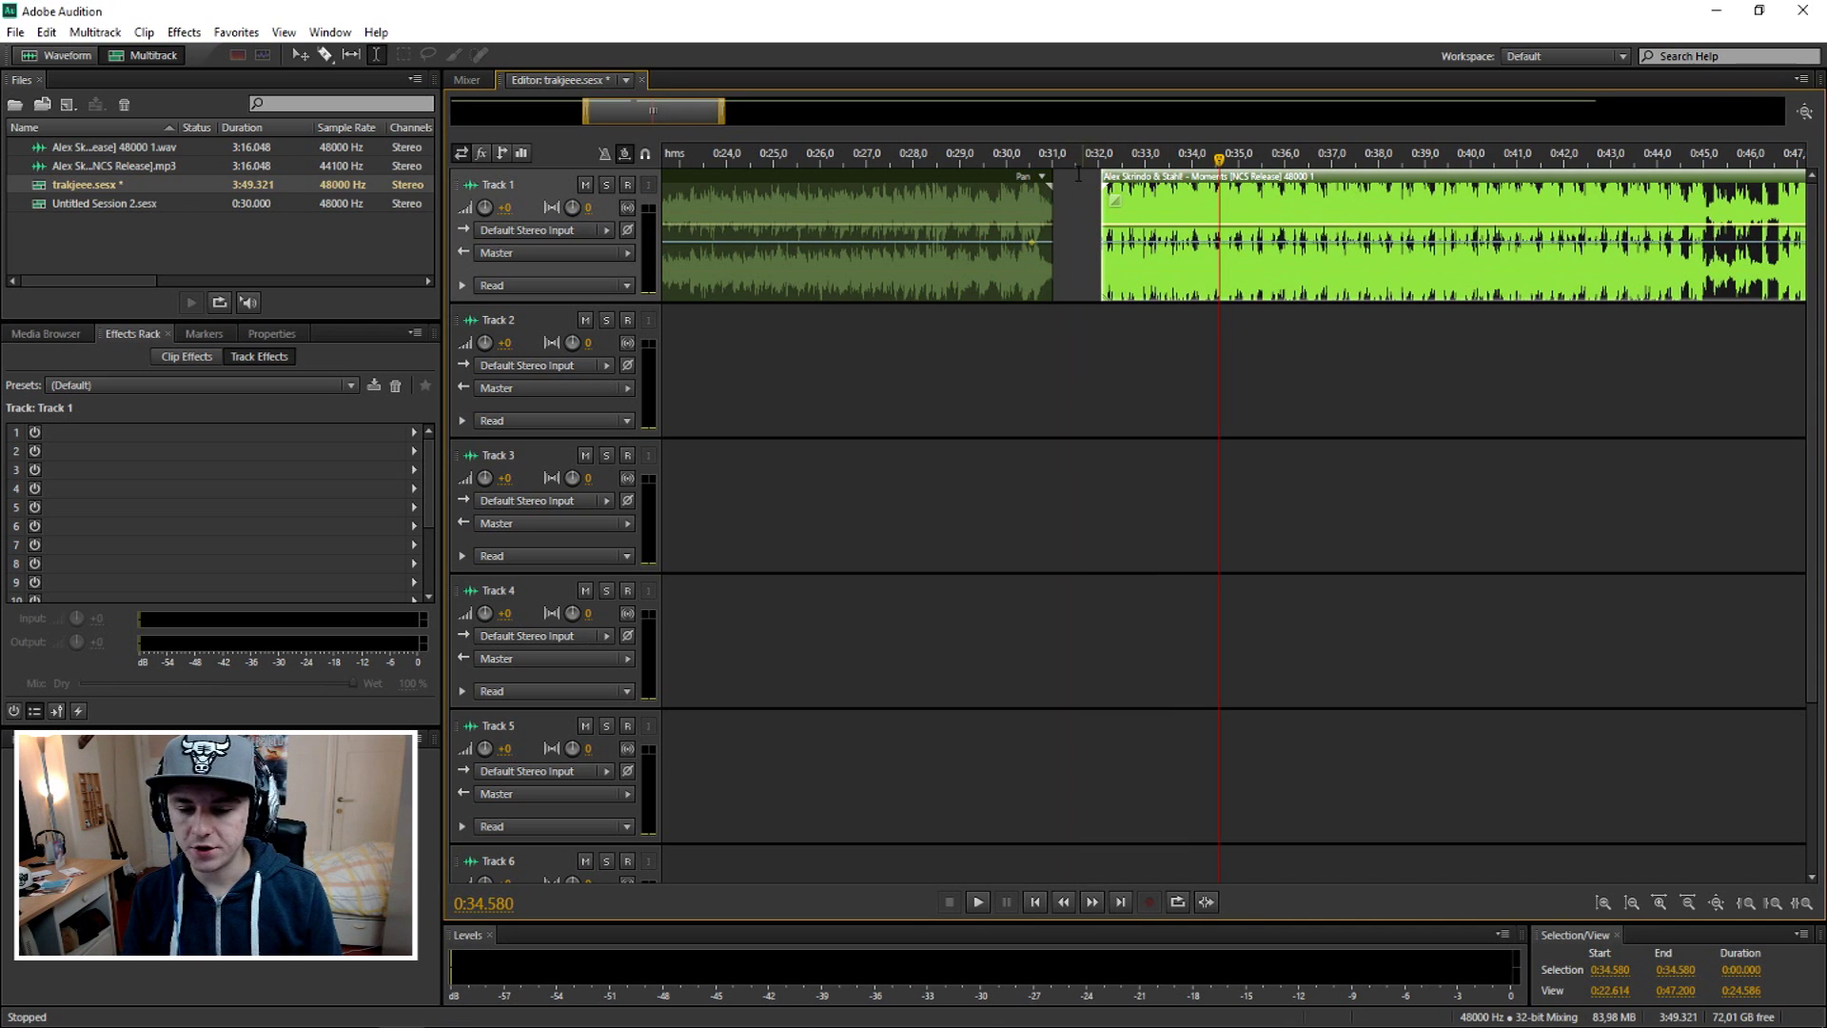
Step: Delete the 0:32.8–0:34.6 range from Track 1
left_click(983, 200)
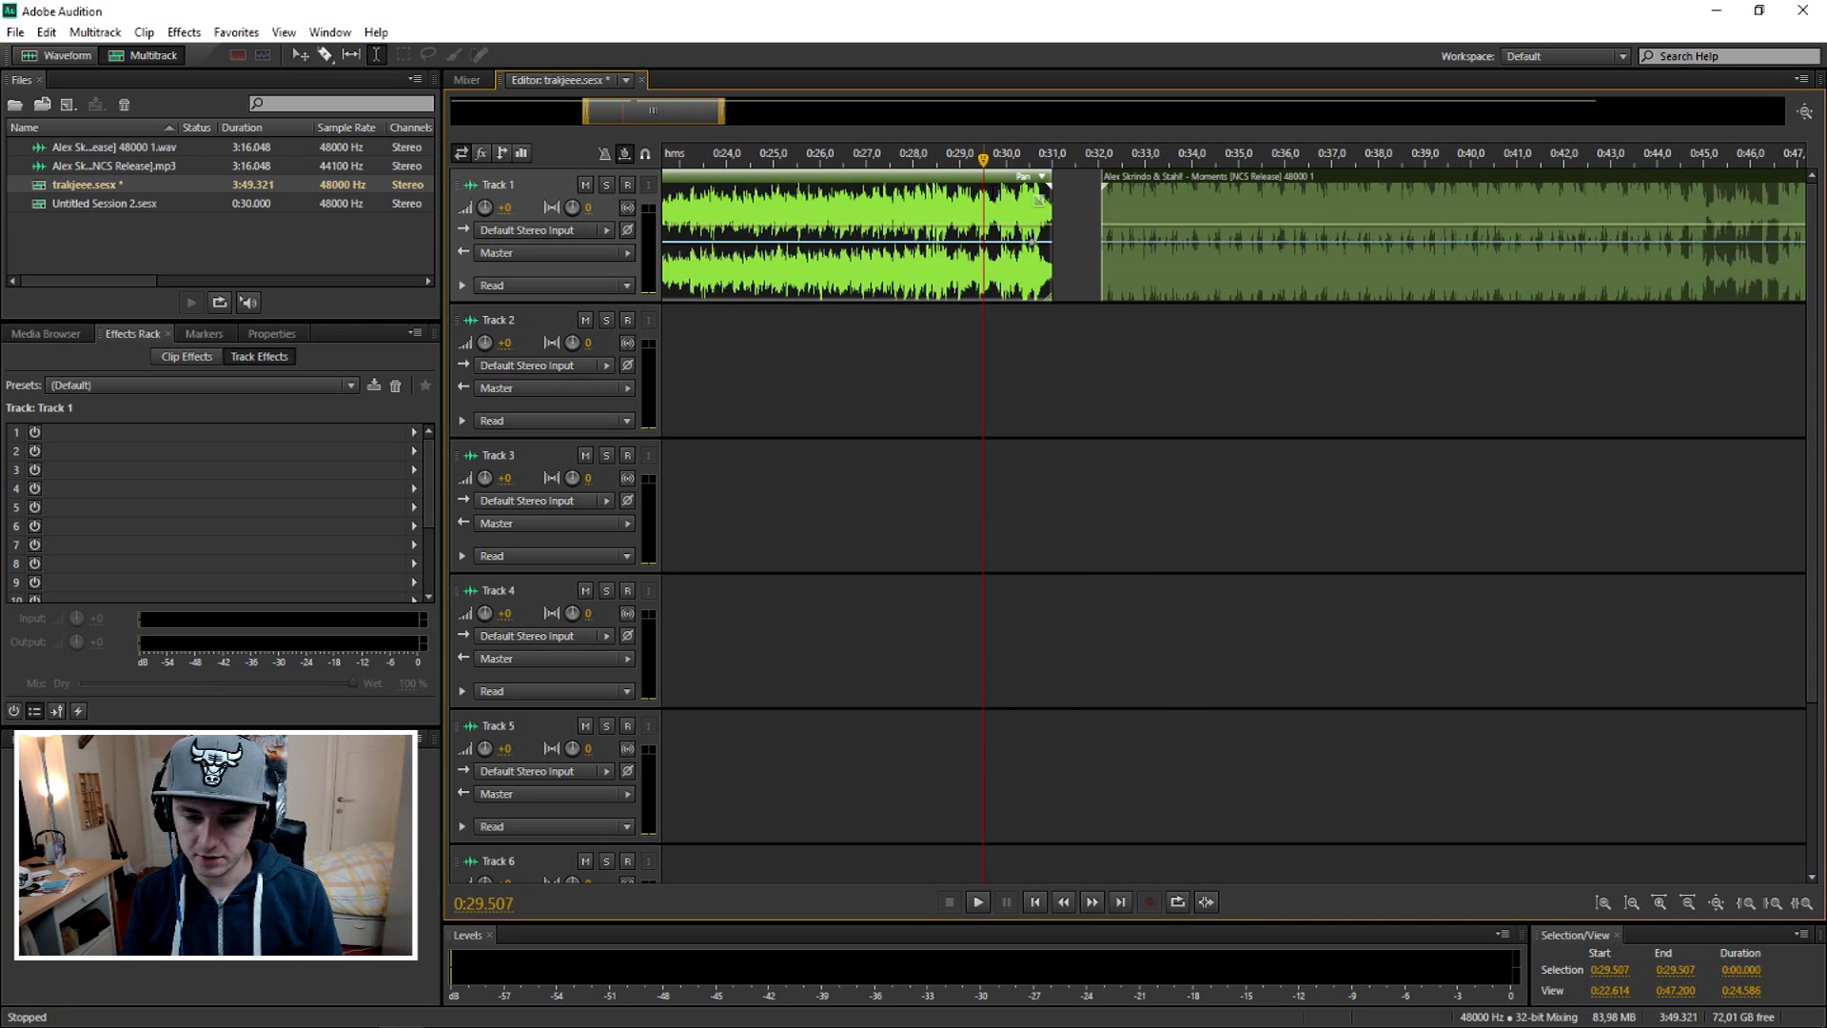
scroll(1067, 208, "up", 2)
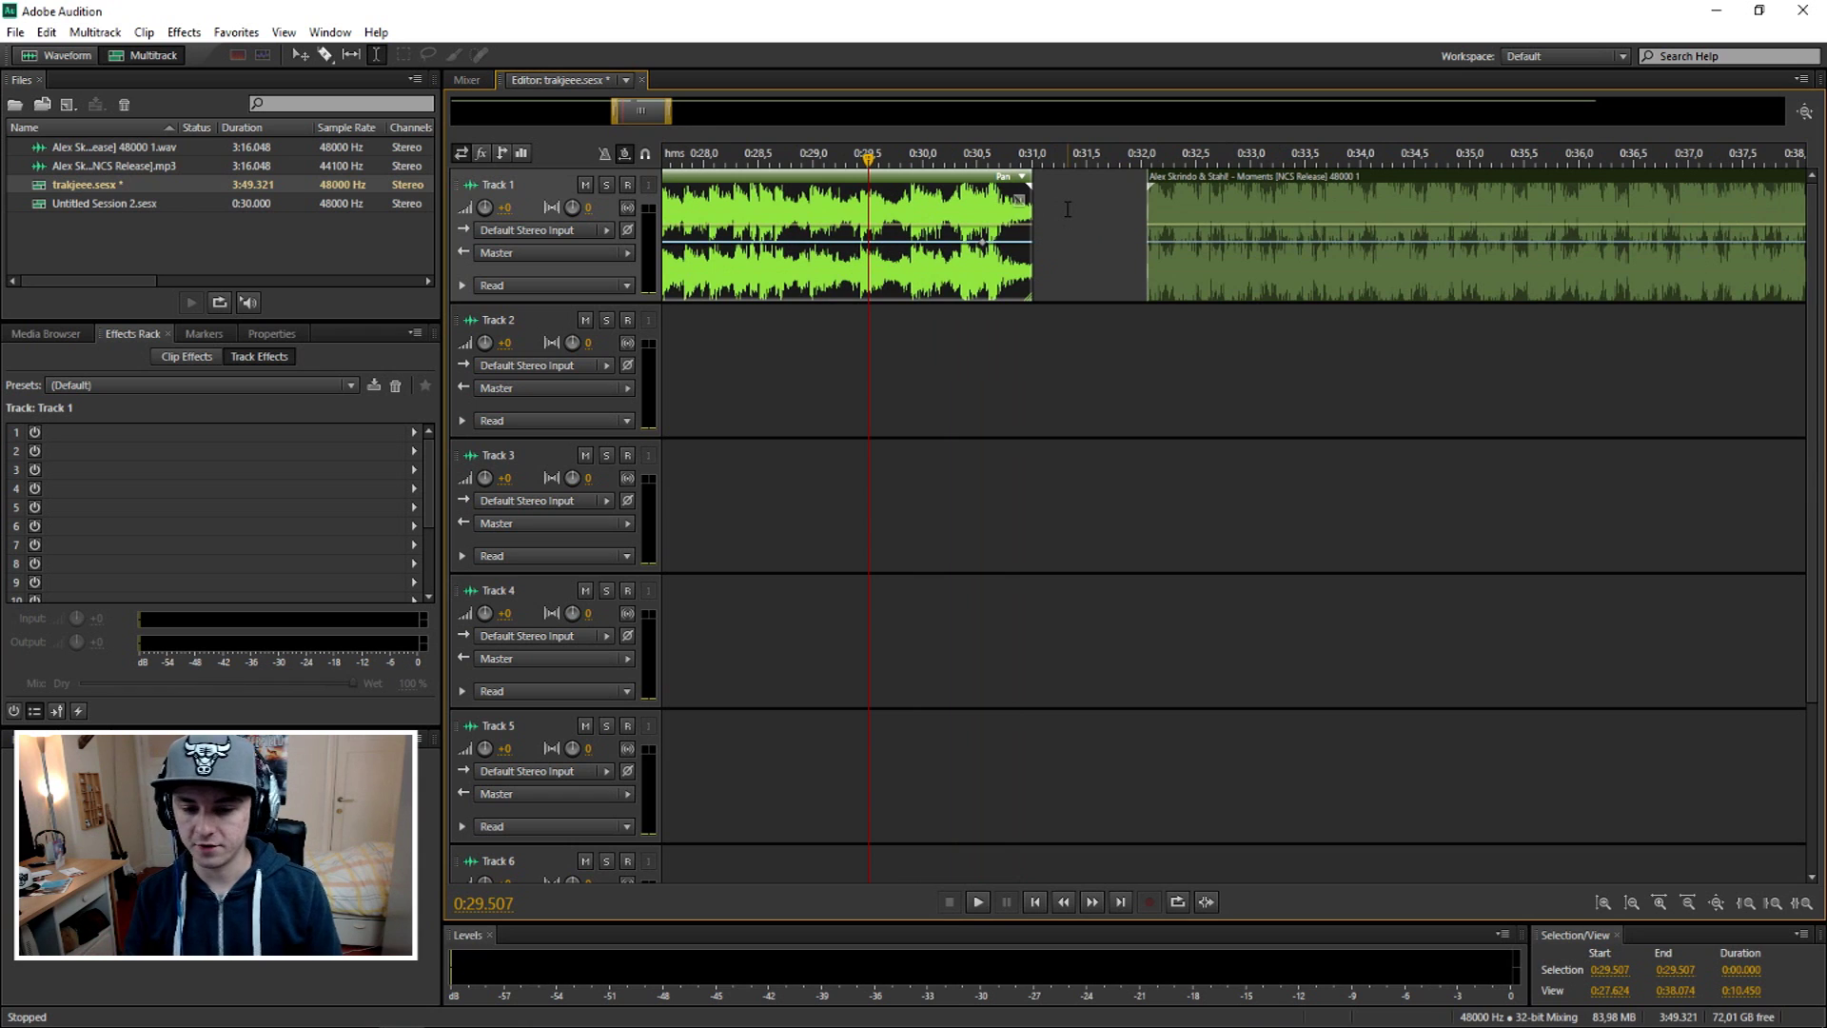
left_click(1230, 204)
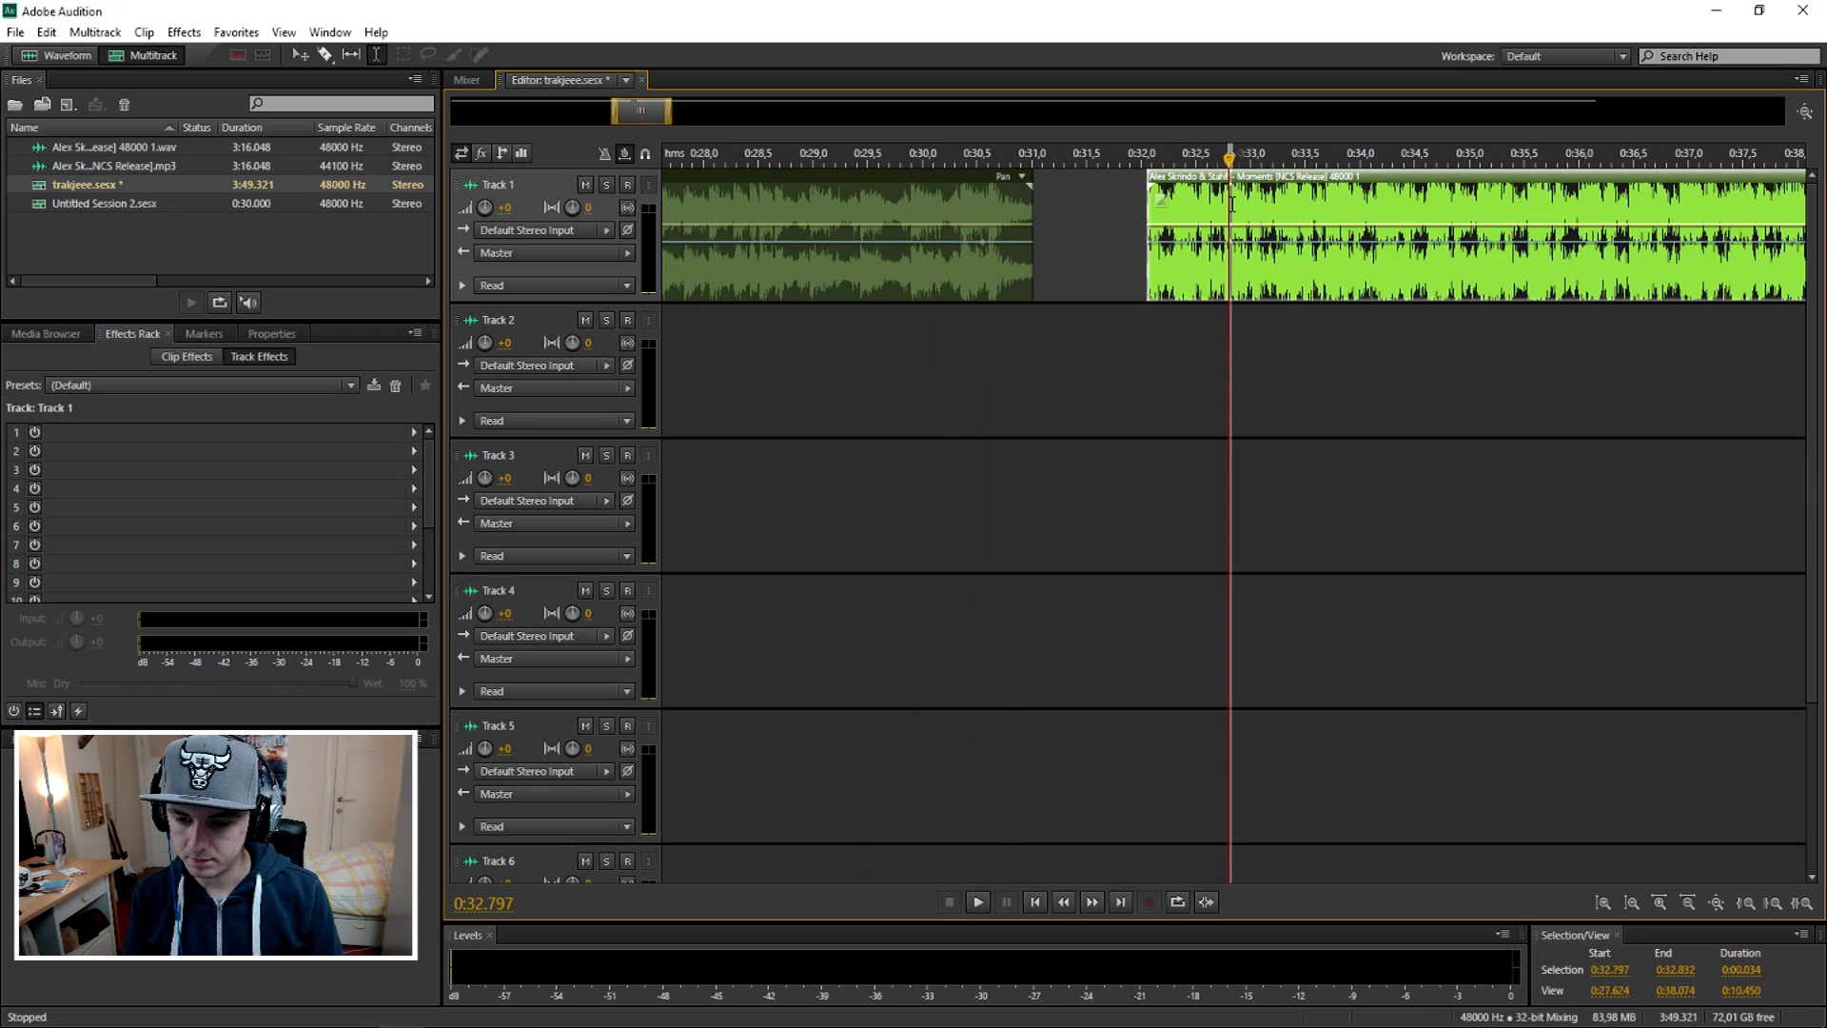
left_click_drag(1231, 203, 1423, 229)
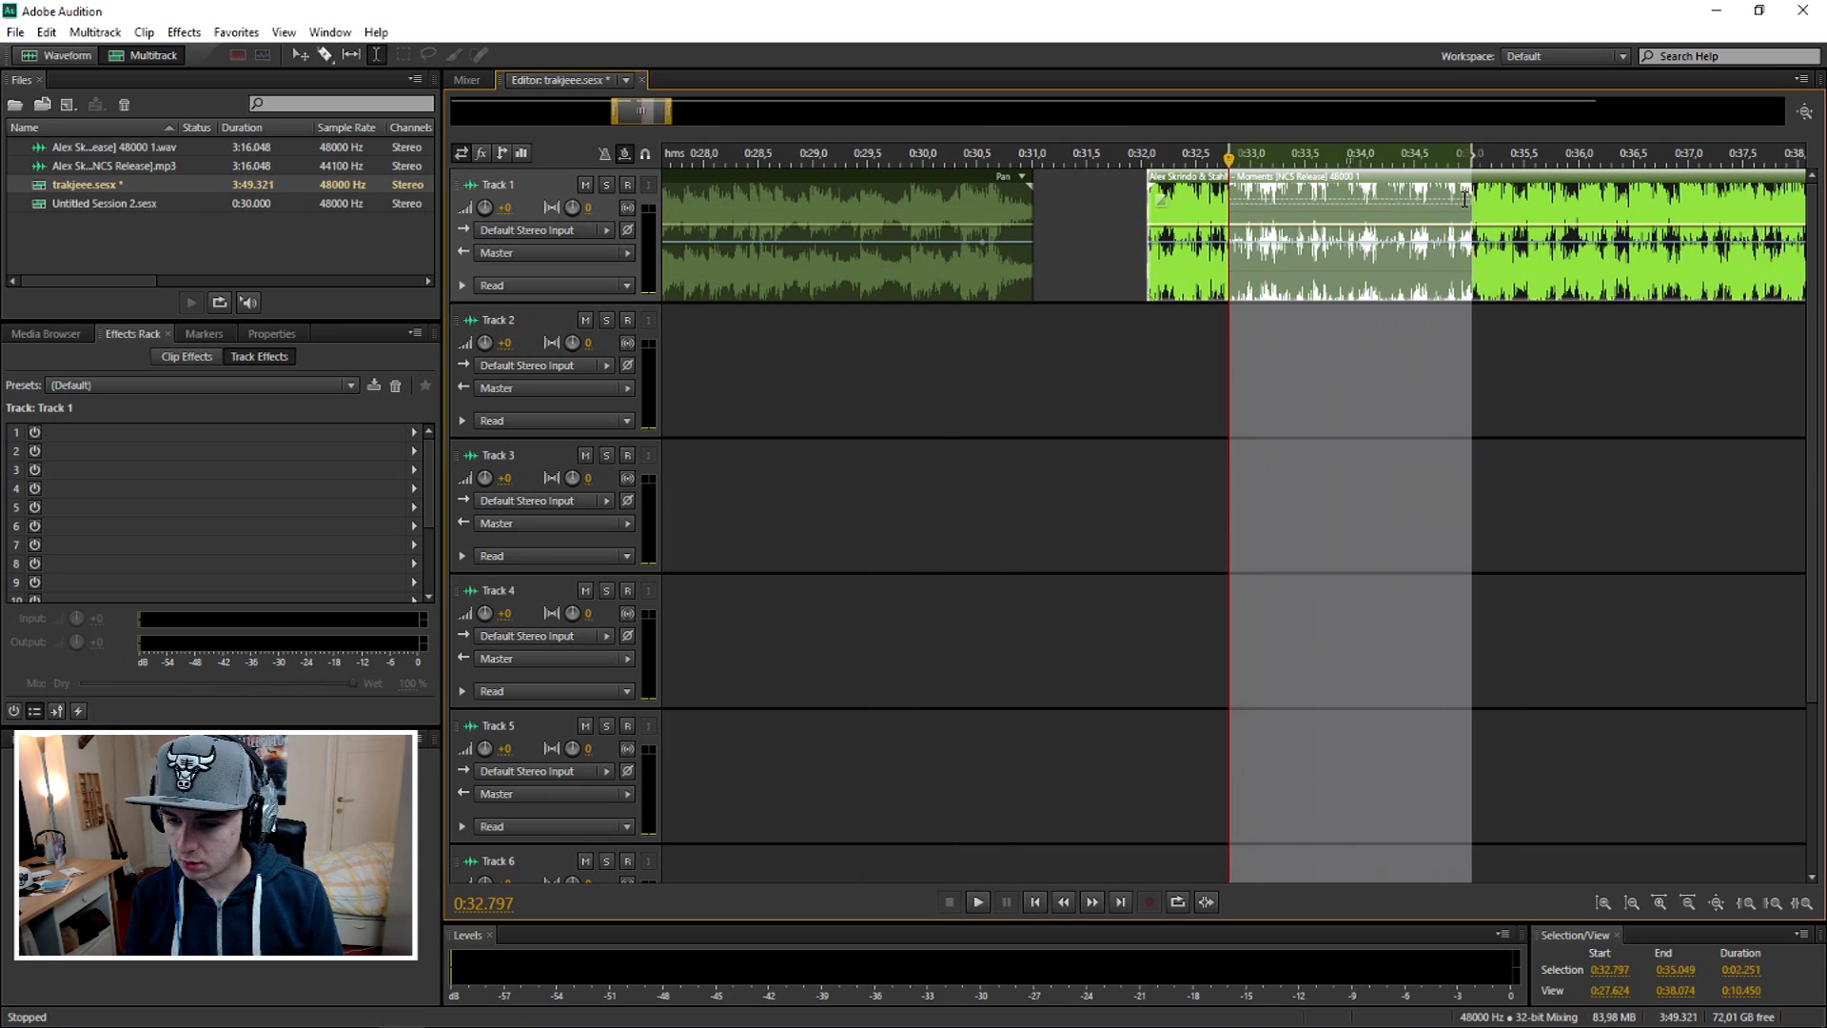
key("Delete")
left_click(1291, 366)
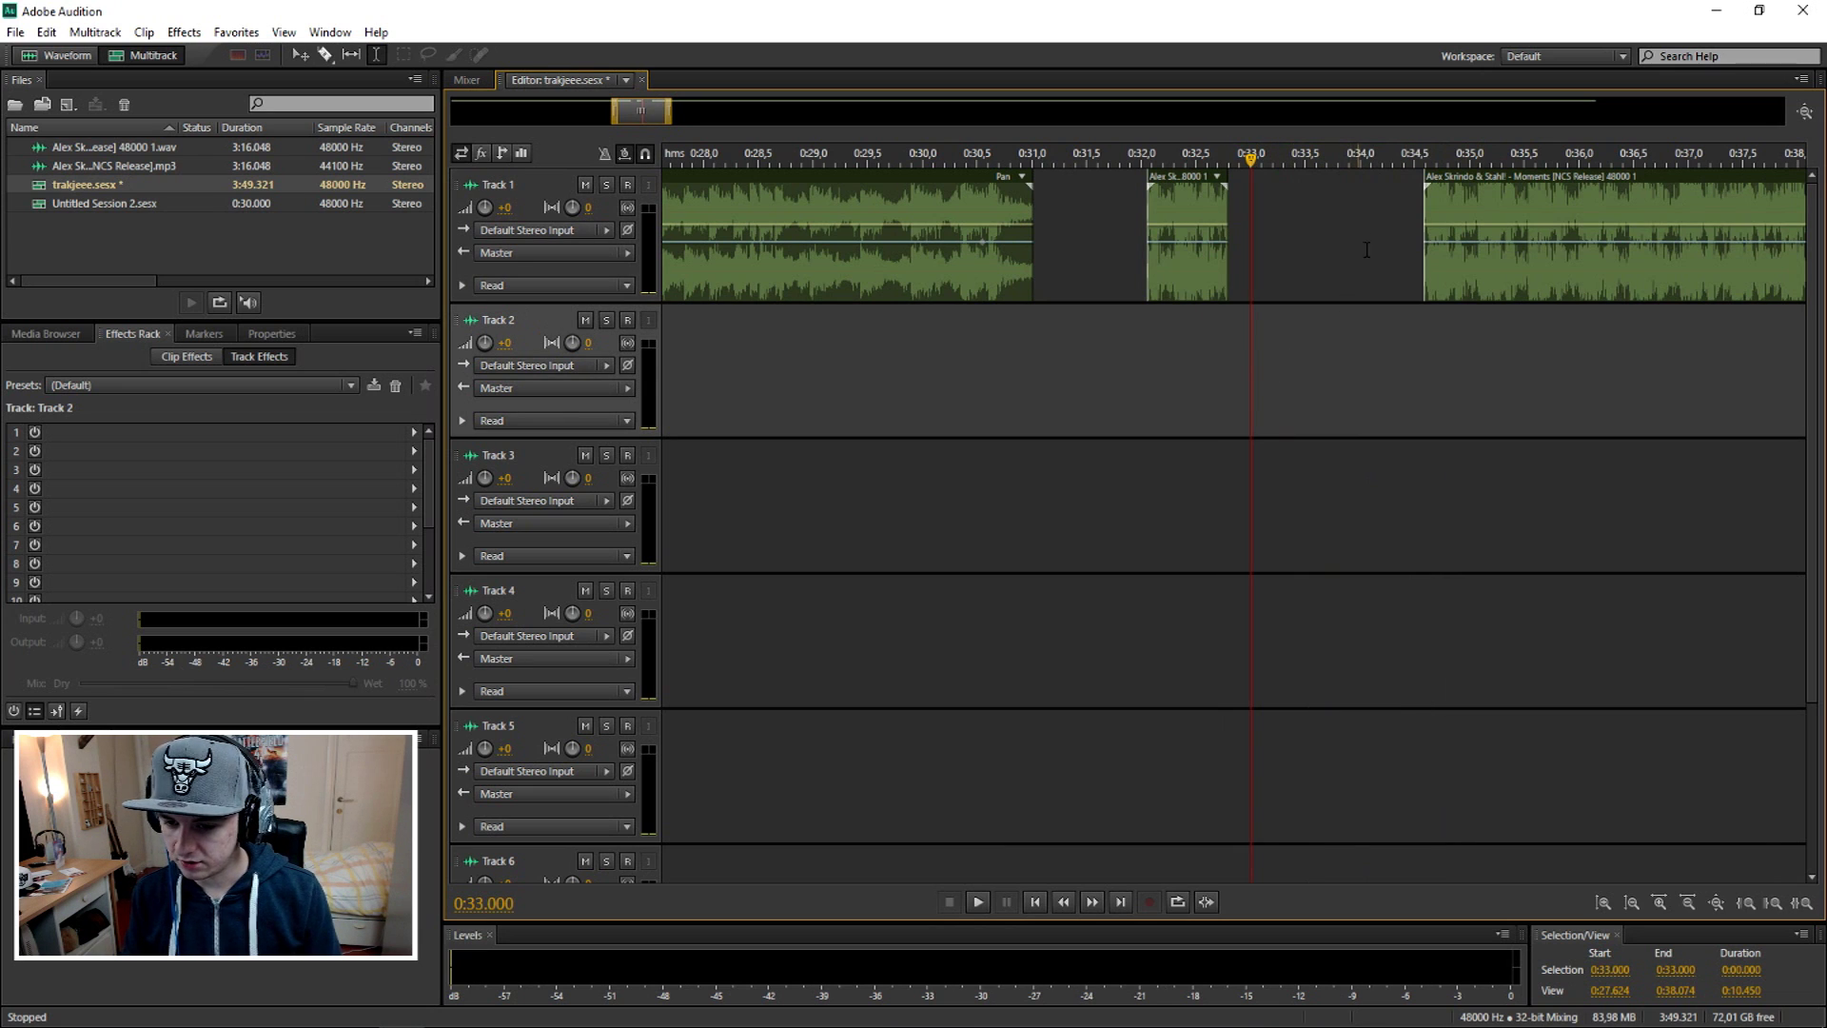
Step: Remove the leftover sliver clip in the gap and reselect the intro clip near 0:29.8
left_click(1494, 174)
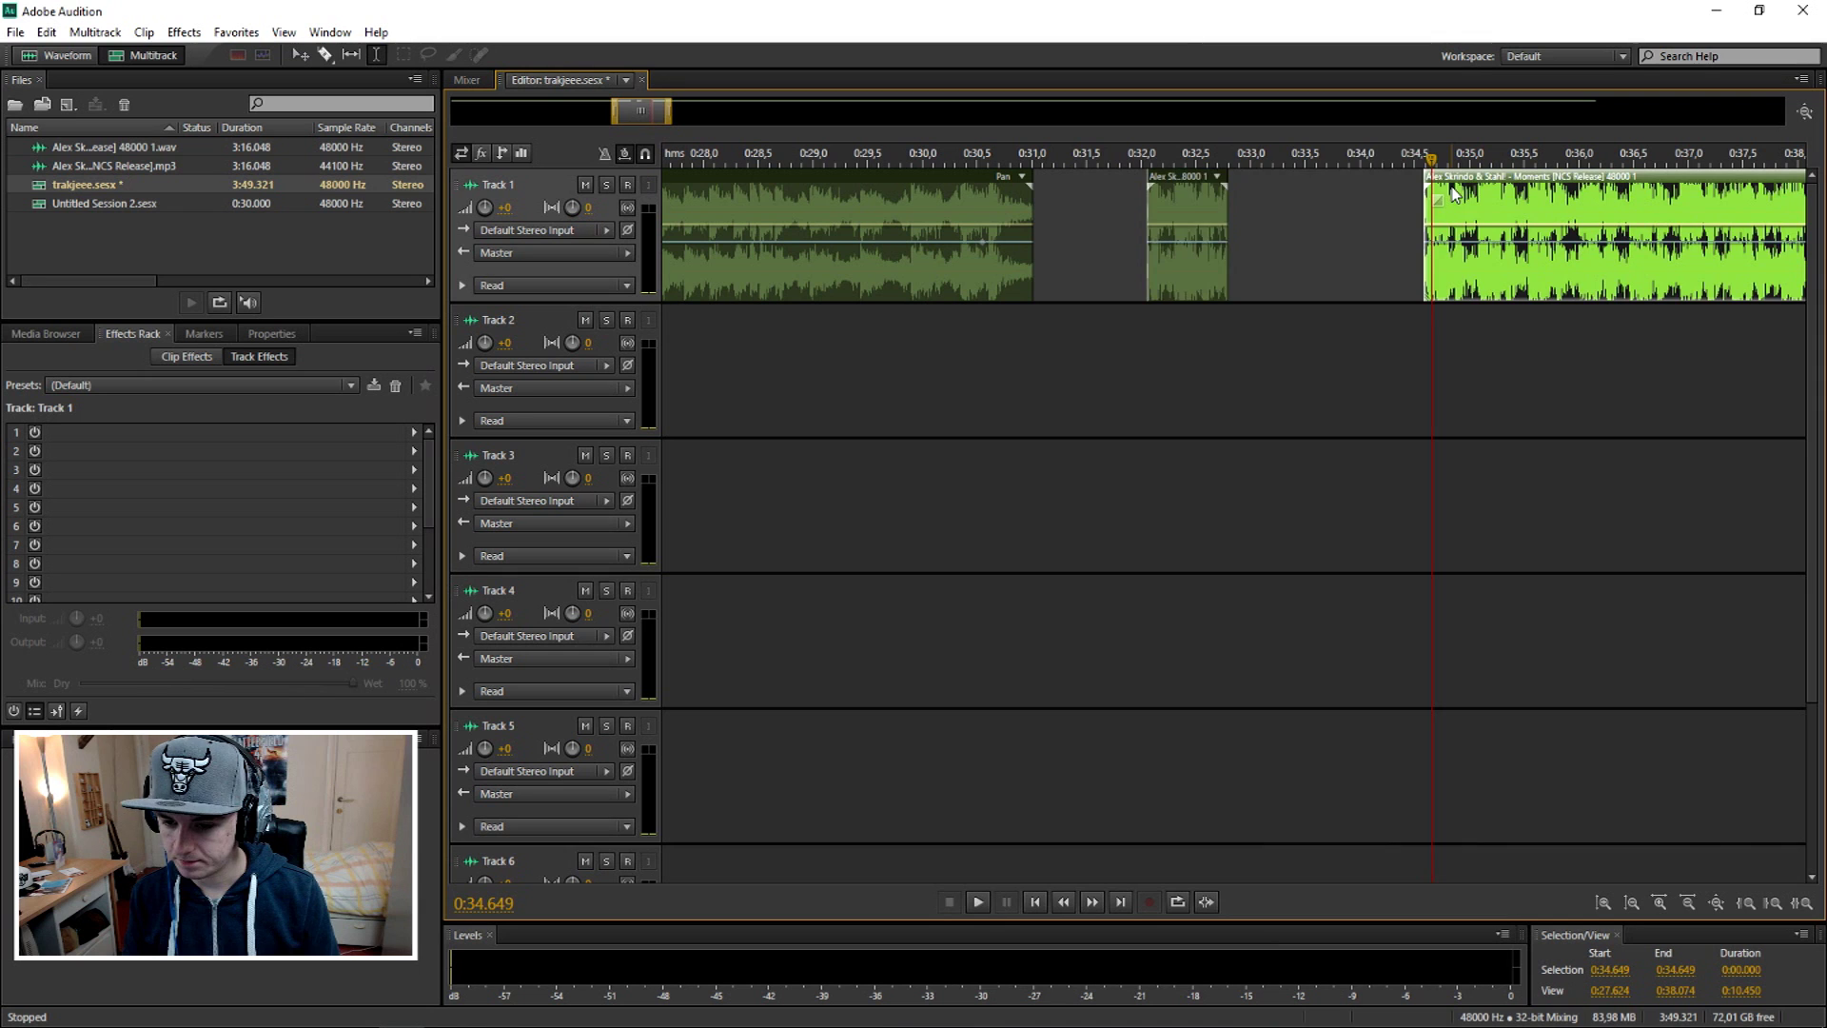
key("ctrl+z")
left_click(1490, 371)
left_click(898, 152)
left_click(956, 207)
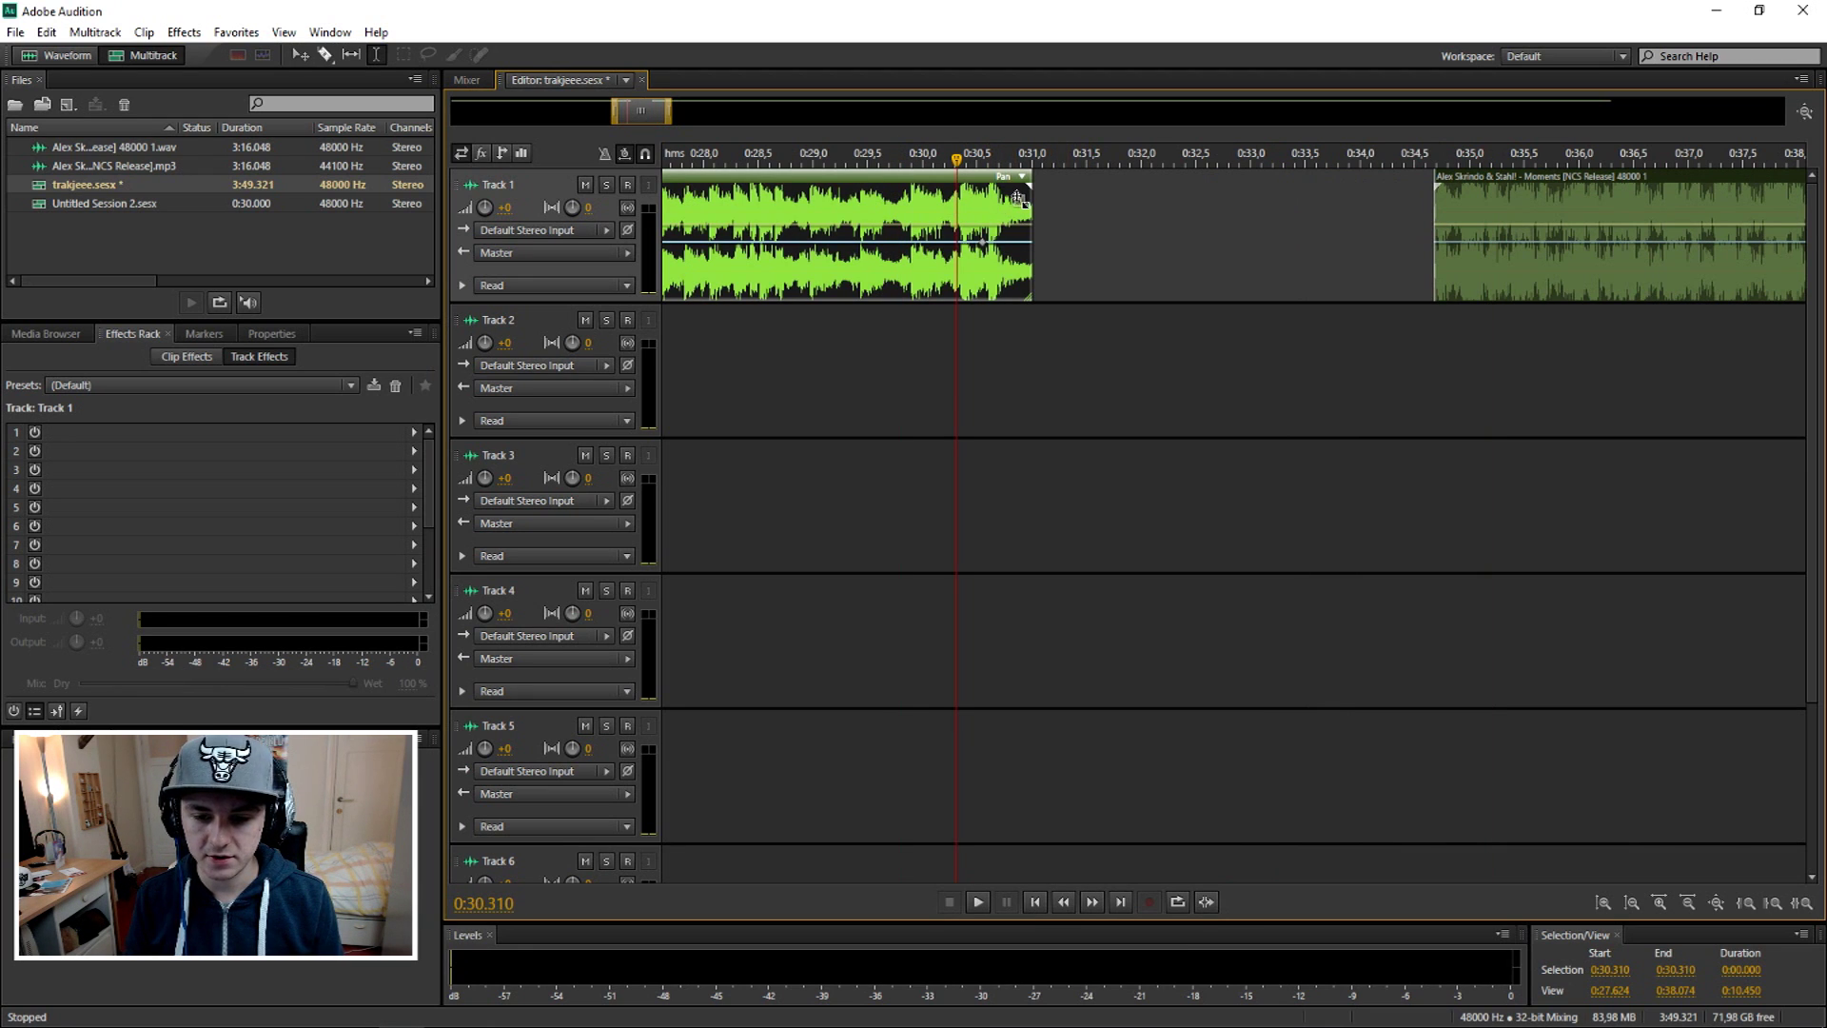
scroll(1026, 212, "up", 2)
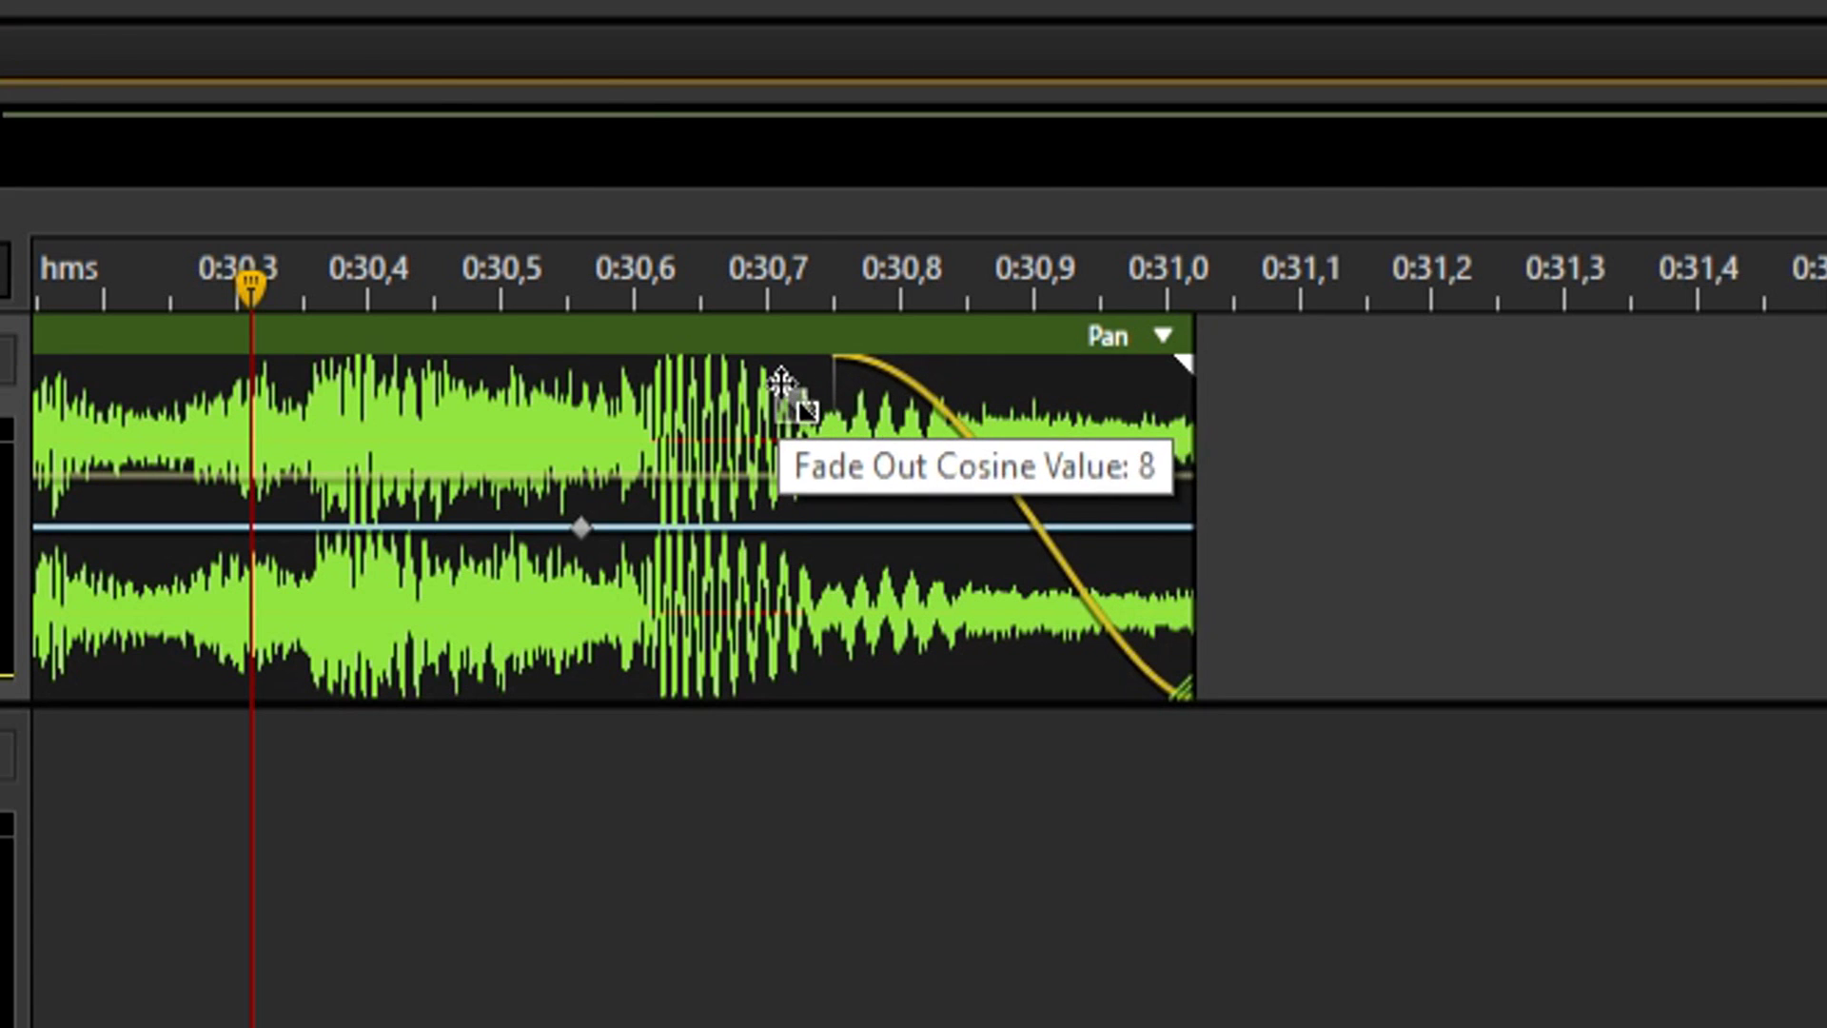
left_click_drag(982, 204, 923, 198)
scroll(865, 163, "down", 3)
scroll(865, 169, "up", 3)
scroll(865, 185, "down", 2)
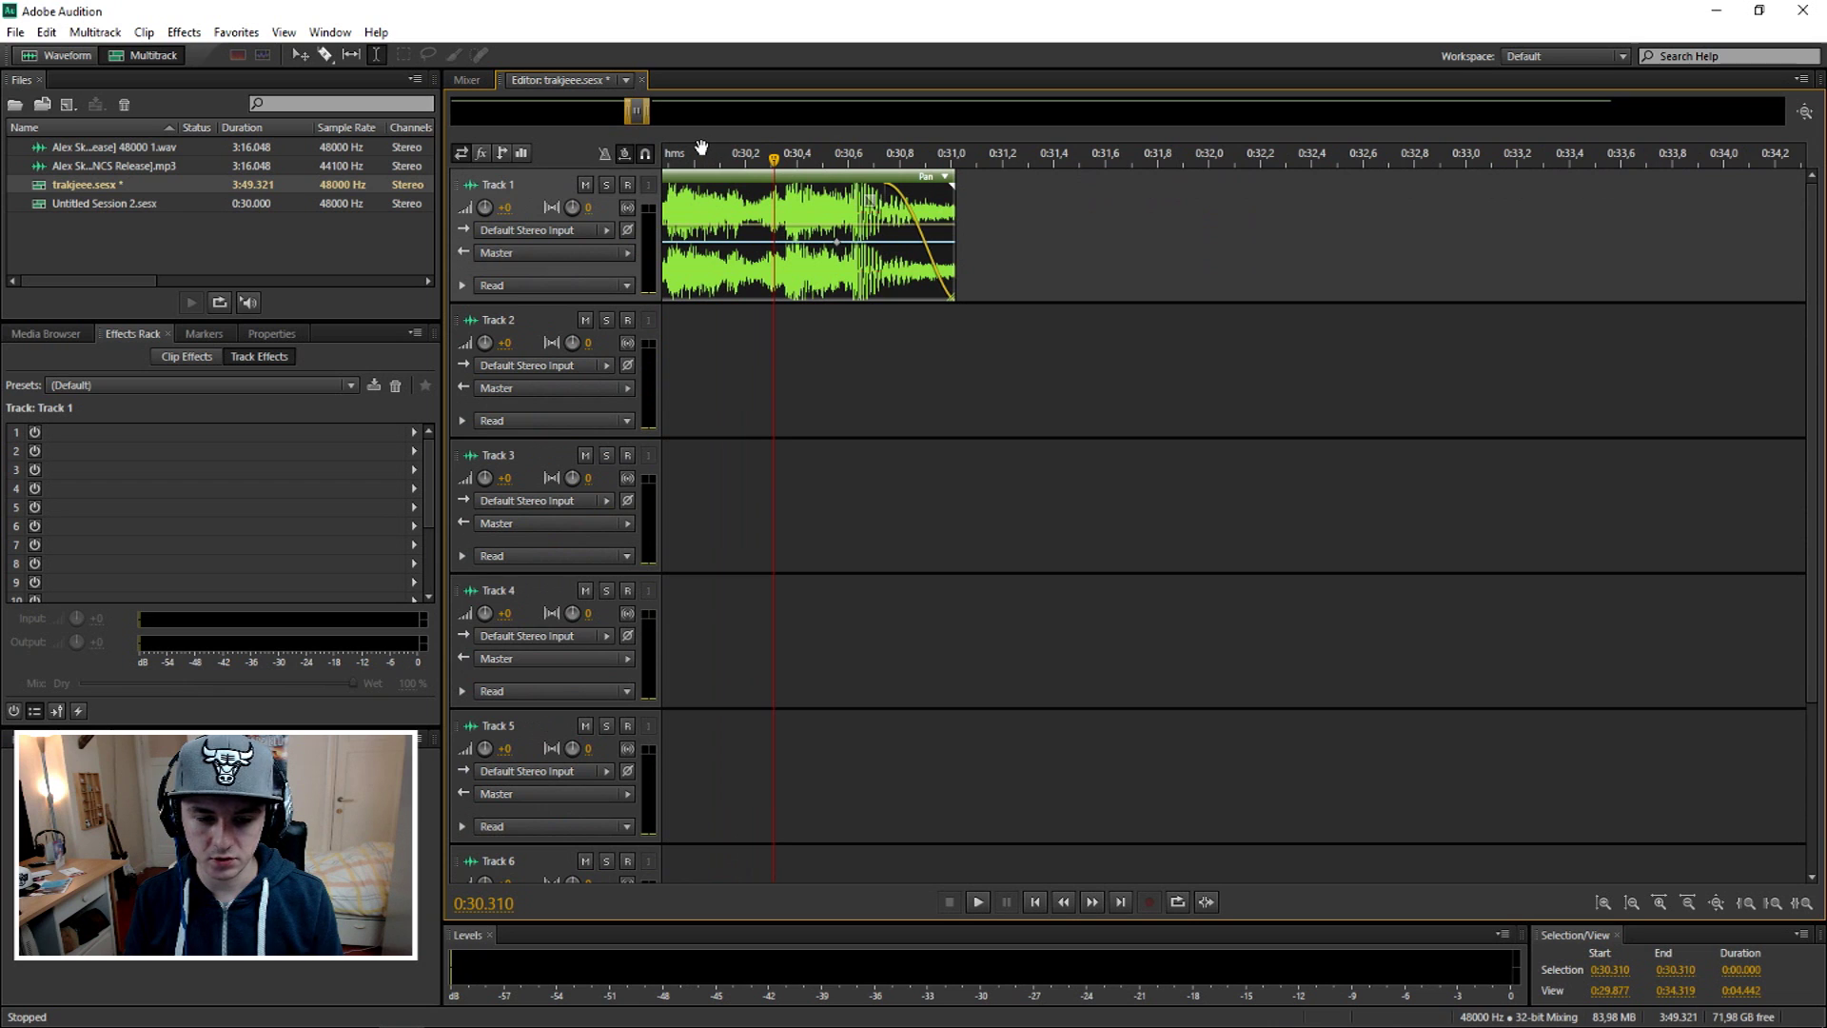
scroll(701, 149, "down", 3)
Step: Play back the intro's faded ending from shortly before 0:31
left_click(921, 215)
key("space")
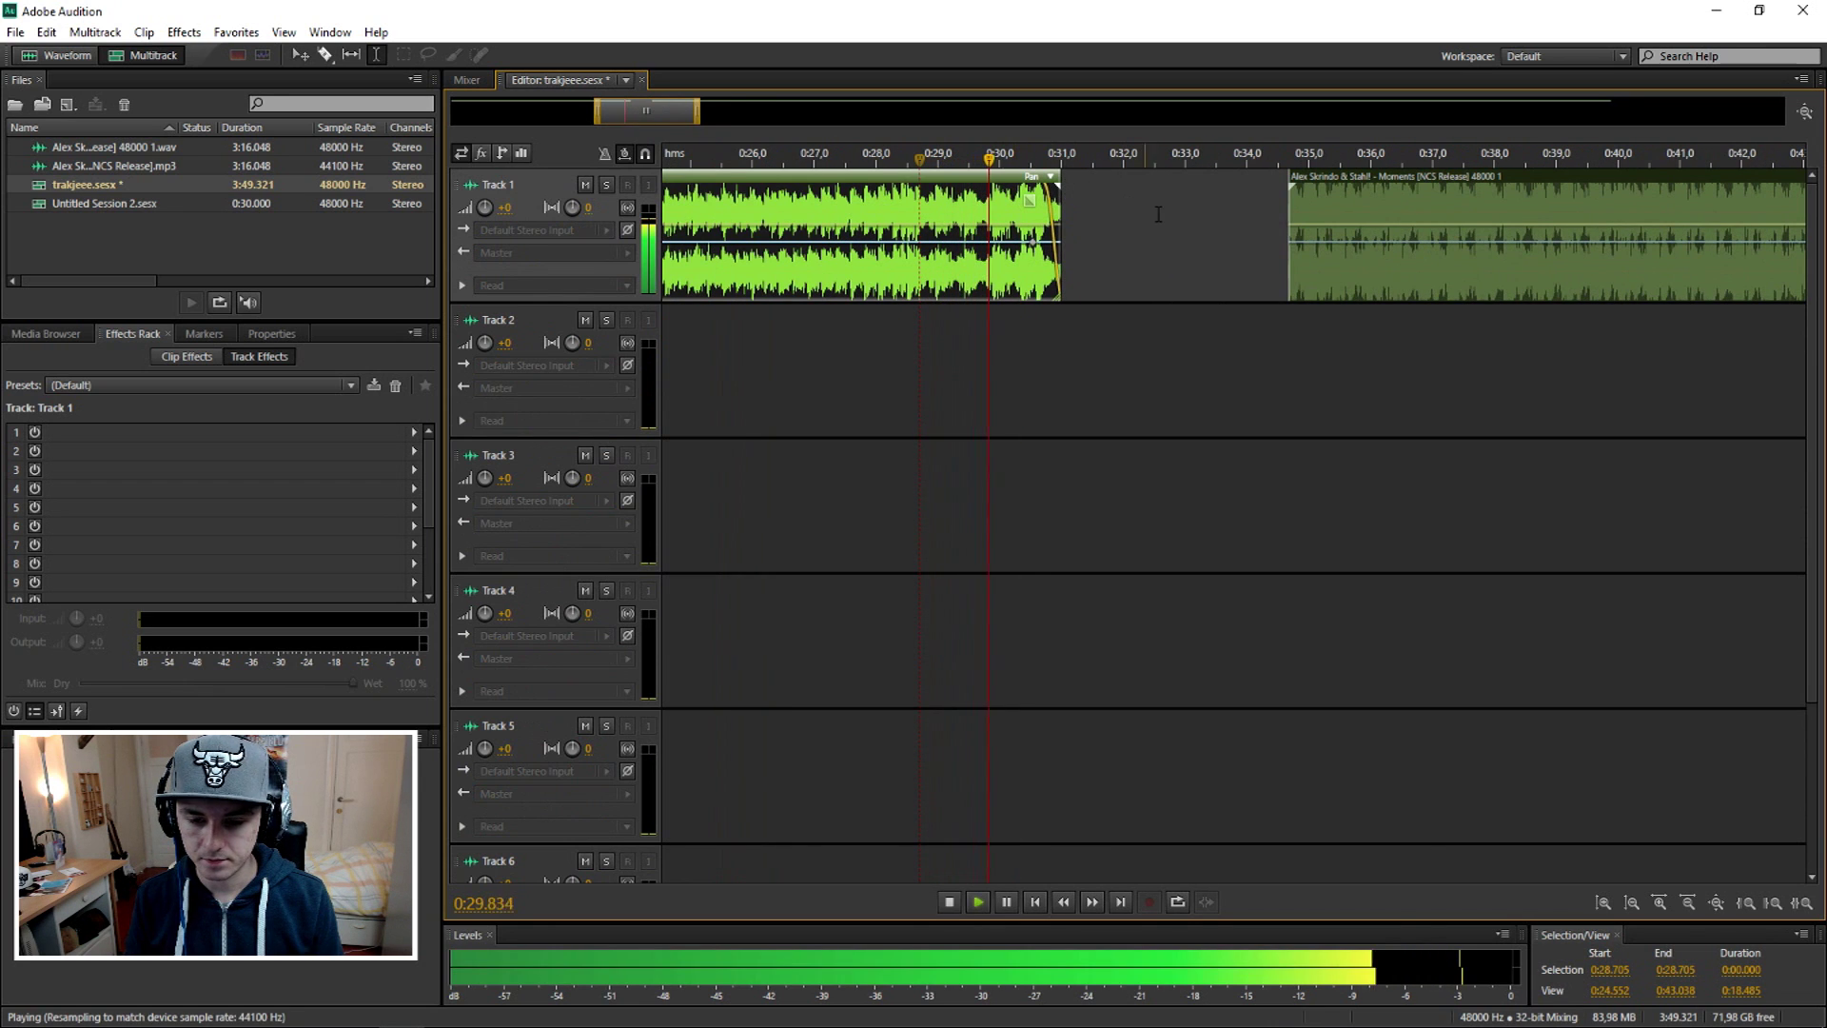
key("space")
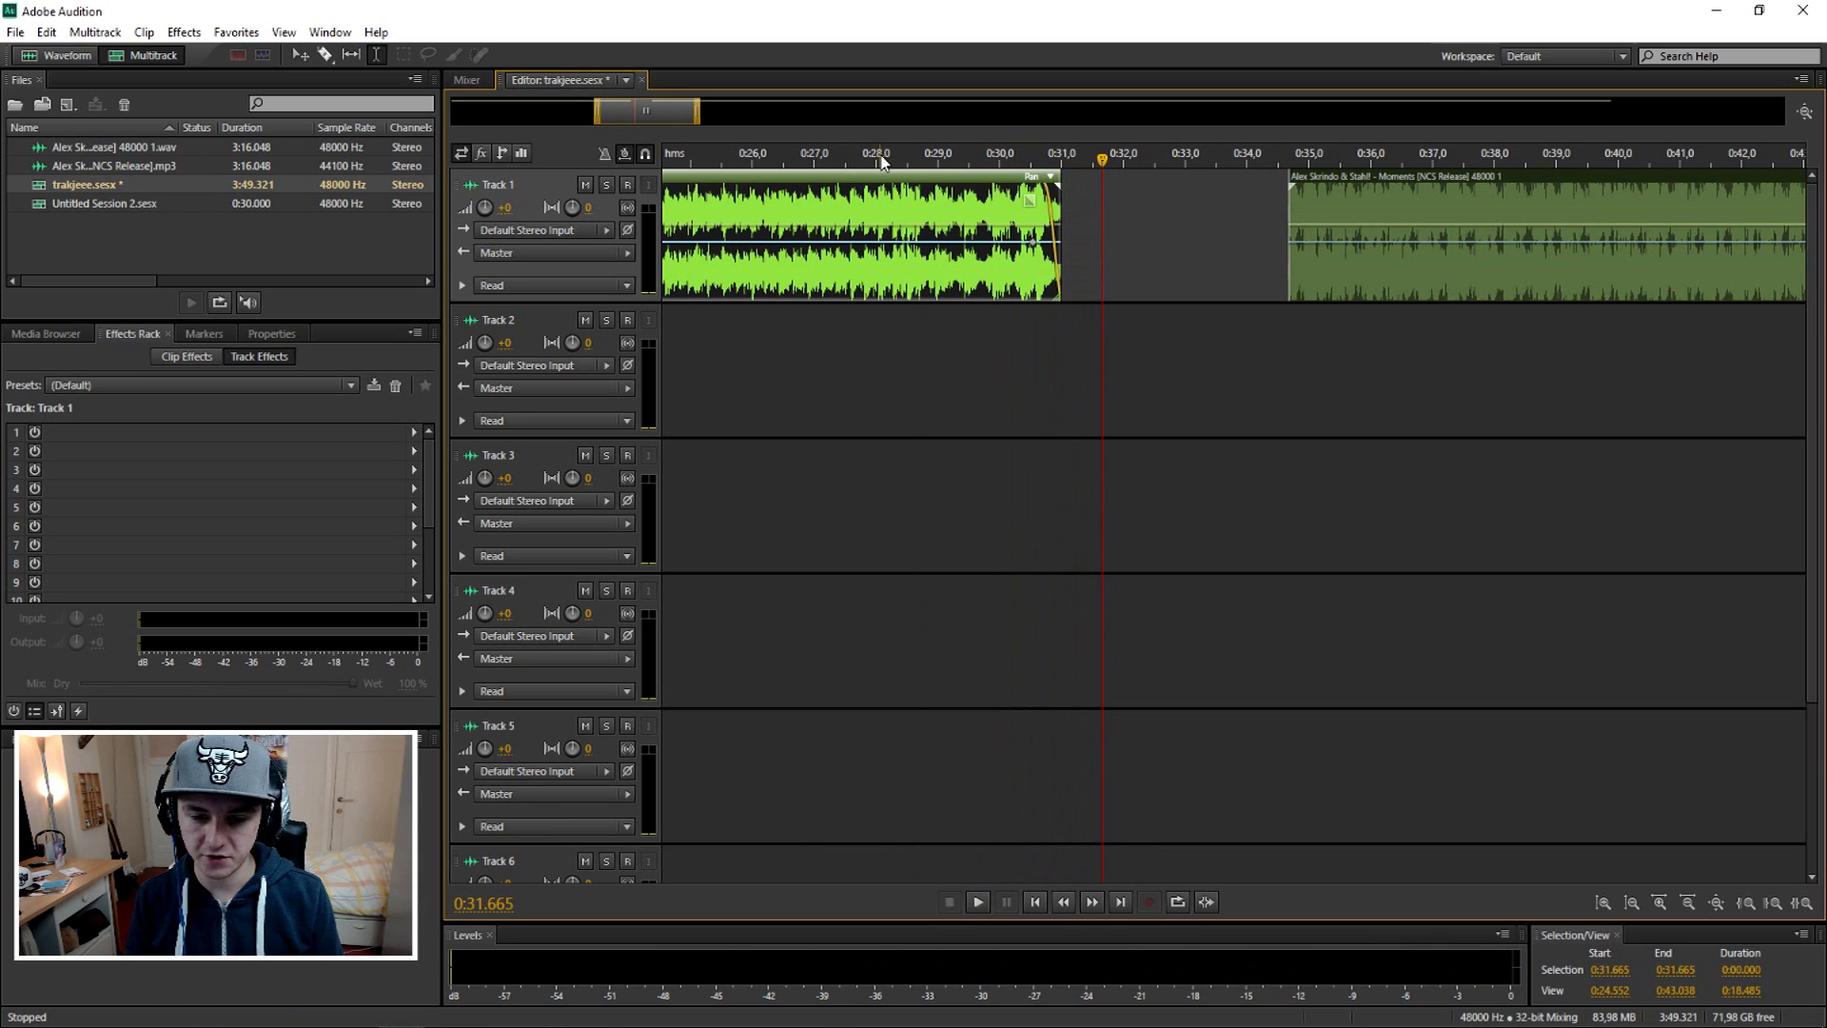
left_click(885, 162)
key("space")
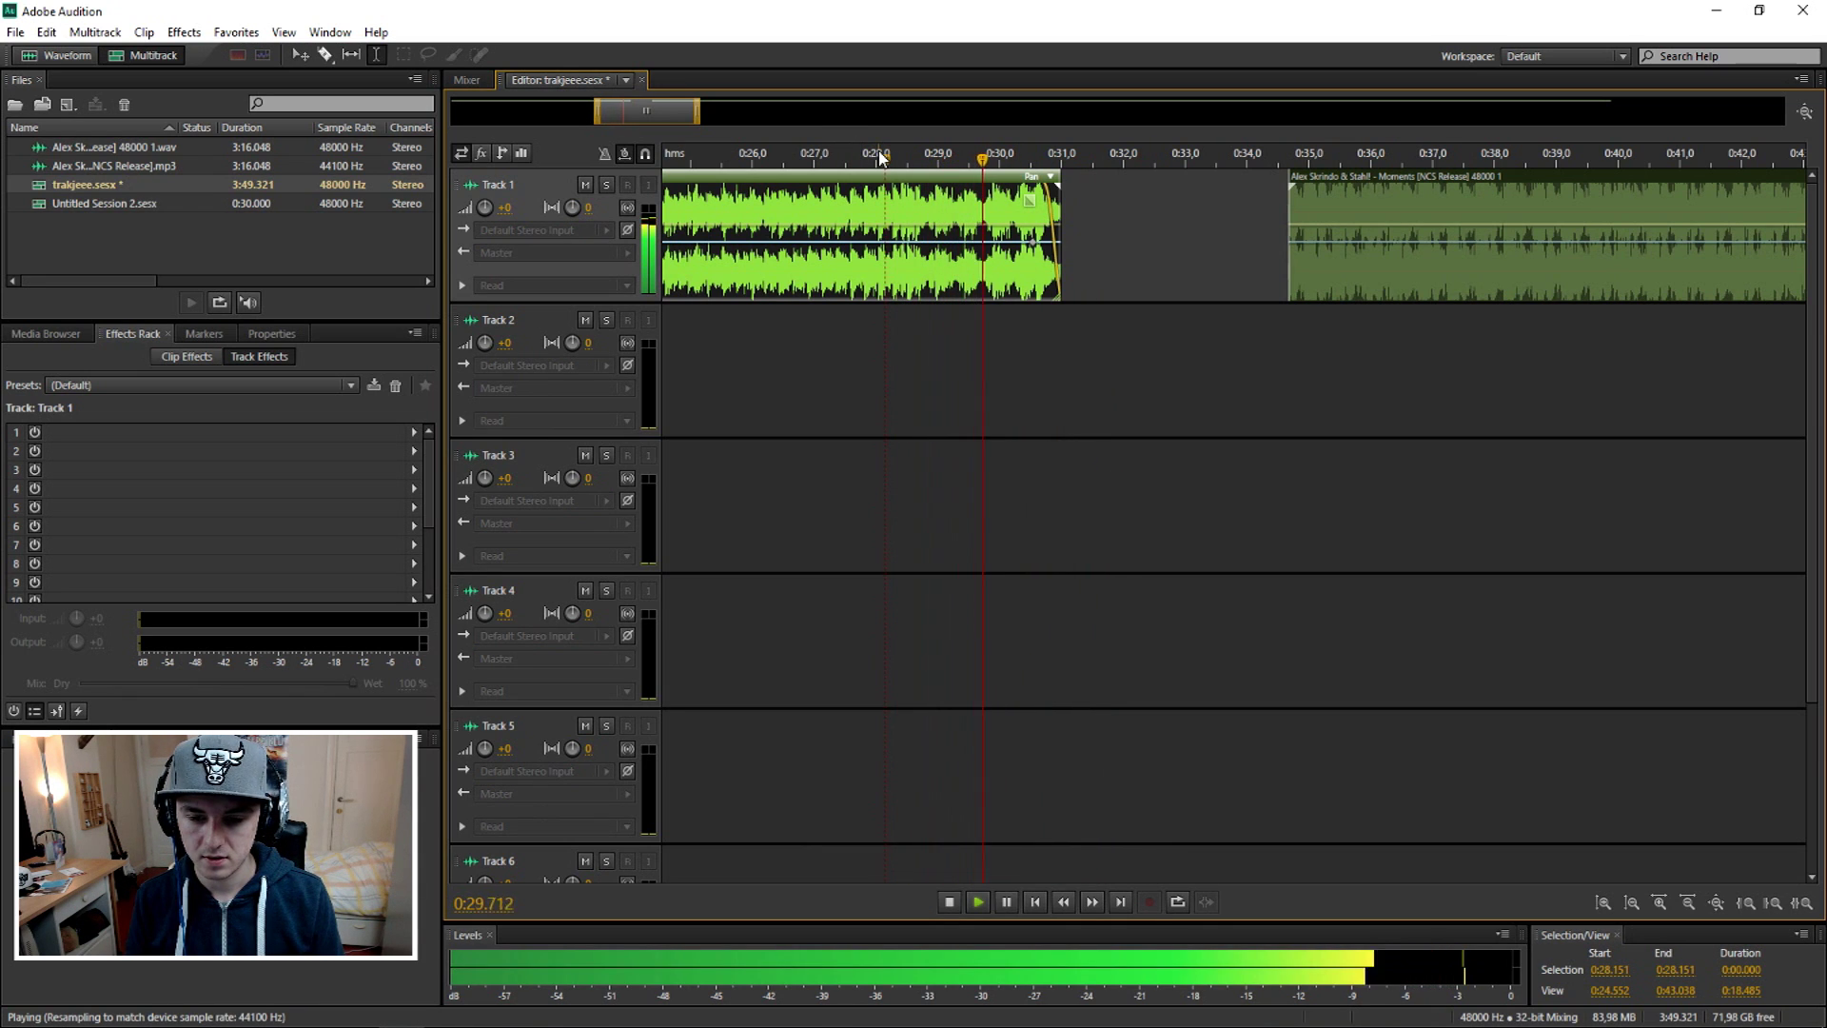
key("space")
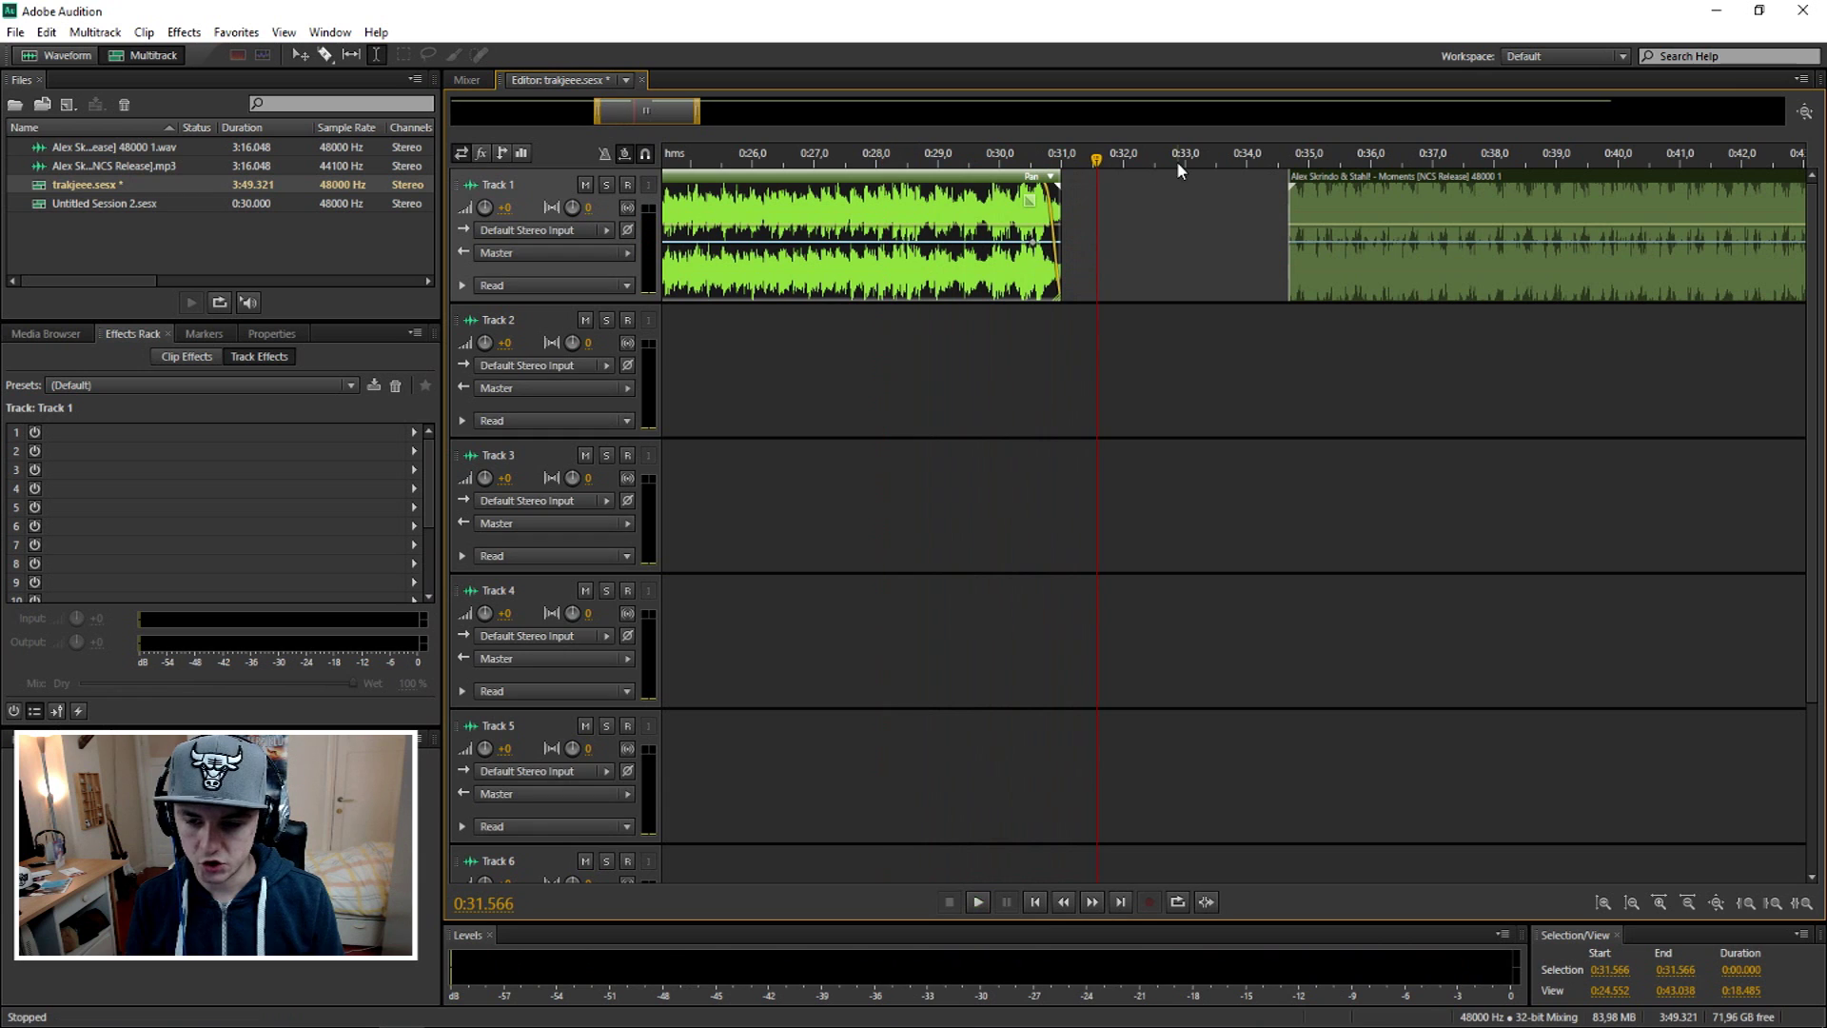
left_click(1252, 157)
scroll(1326, 182, "up", 3)
key("space")
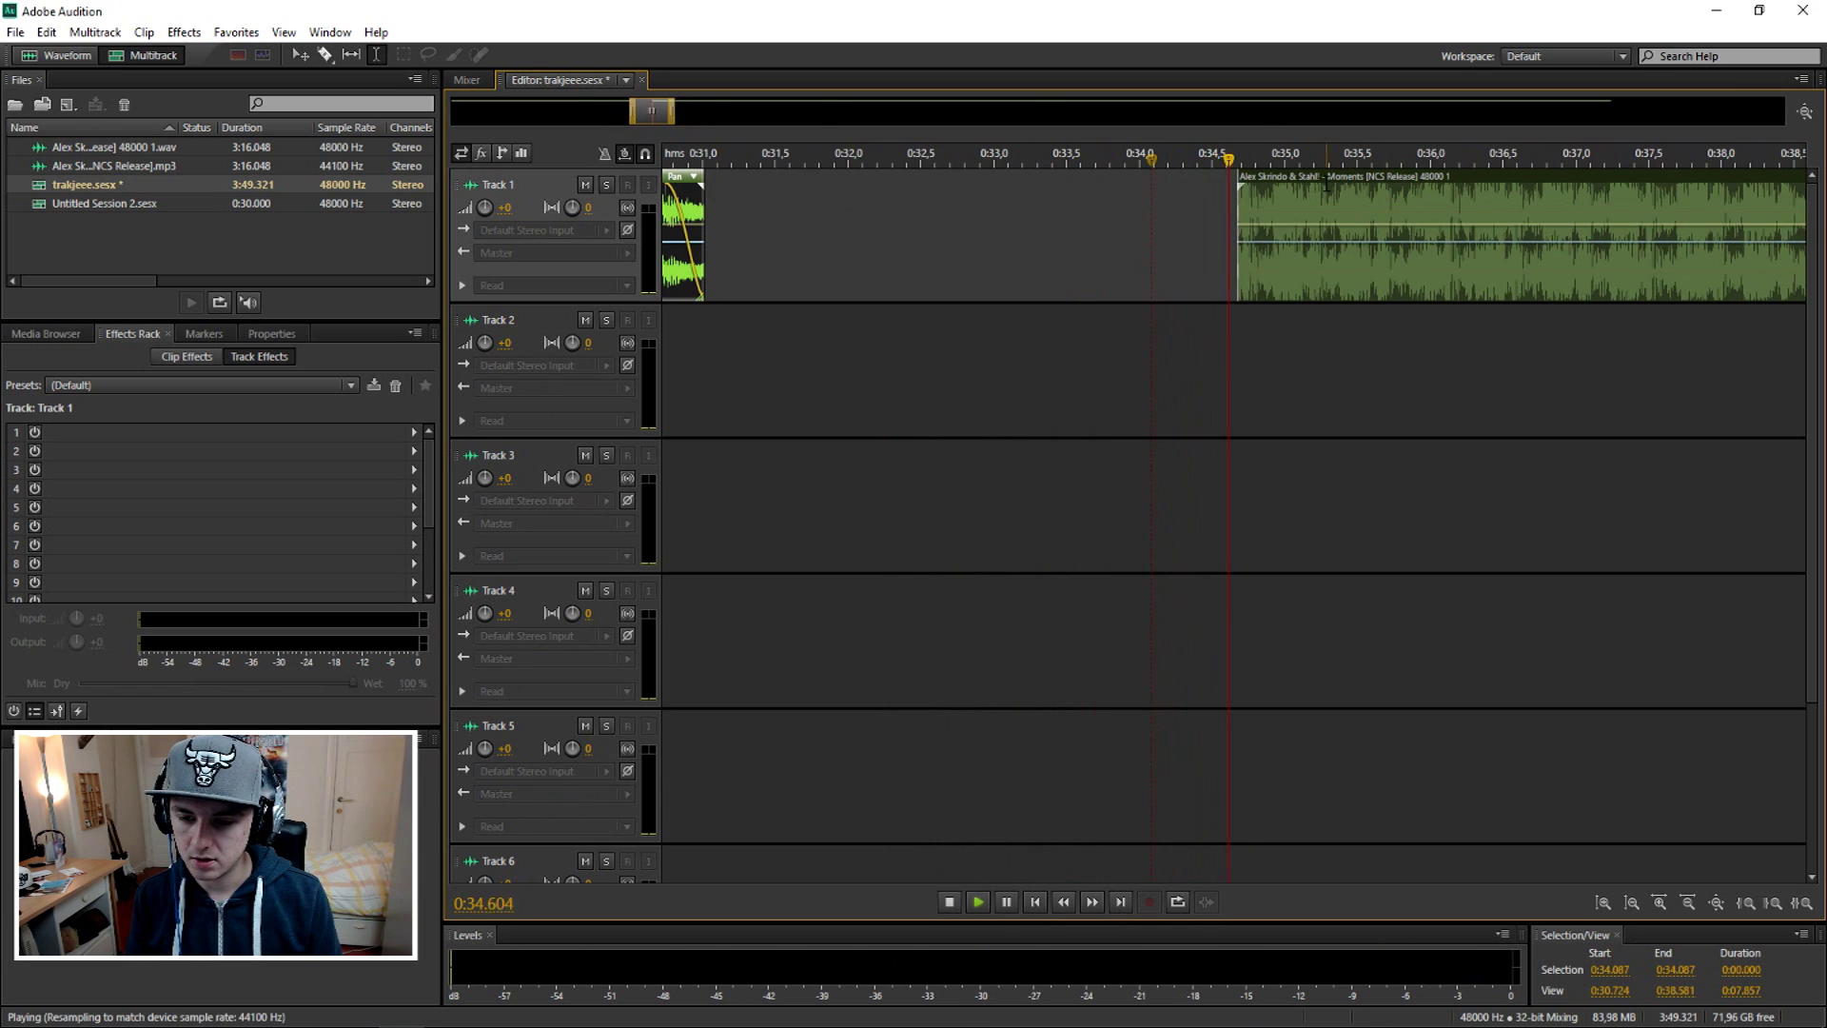
scroll(1344, 184, "up", 3)
key("space")
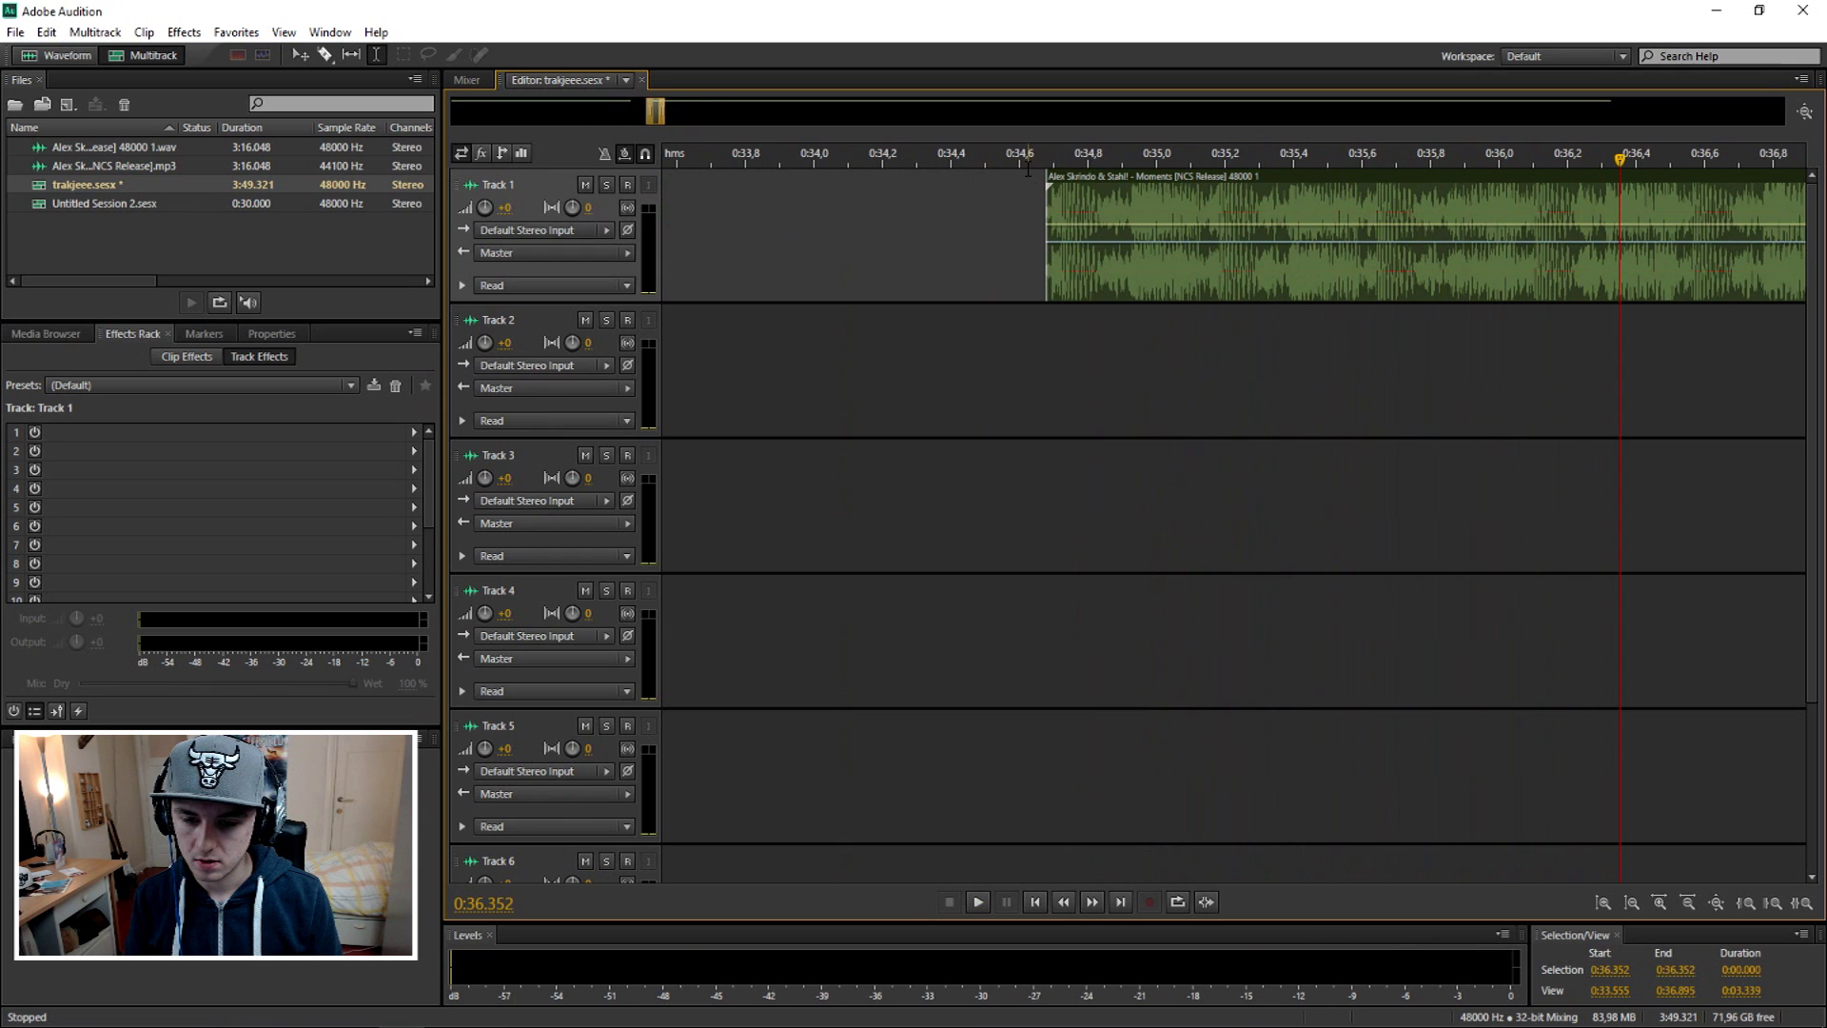
left_click(1026, 161)
scroll(1124, 217, "up", 3)
scroll(838, 214, "up", 2)
left_click_drag(861, 399, 650, 400)
left_click(958, 202)
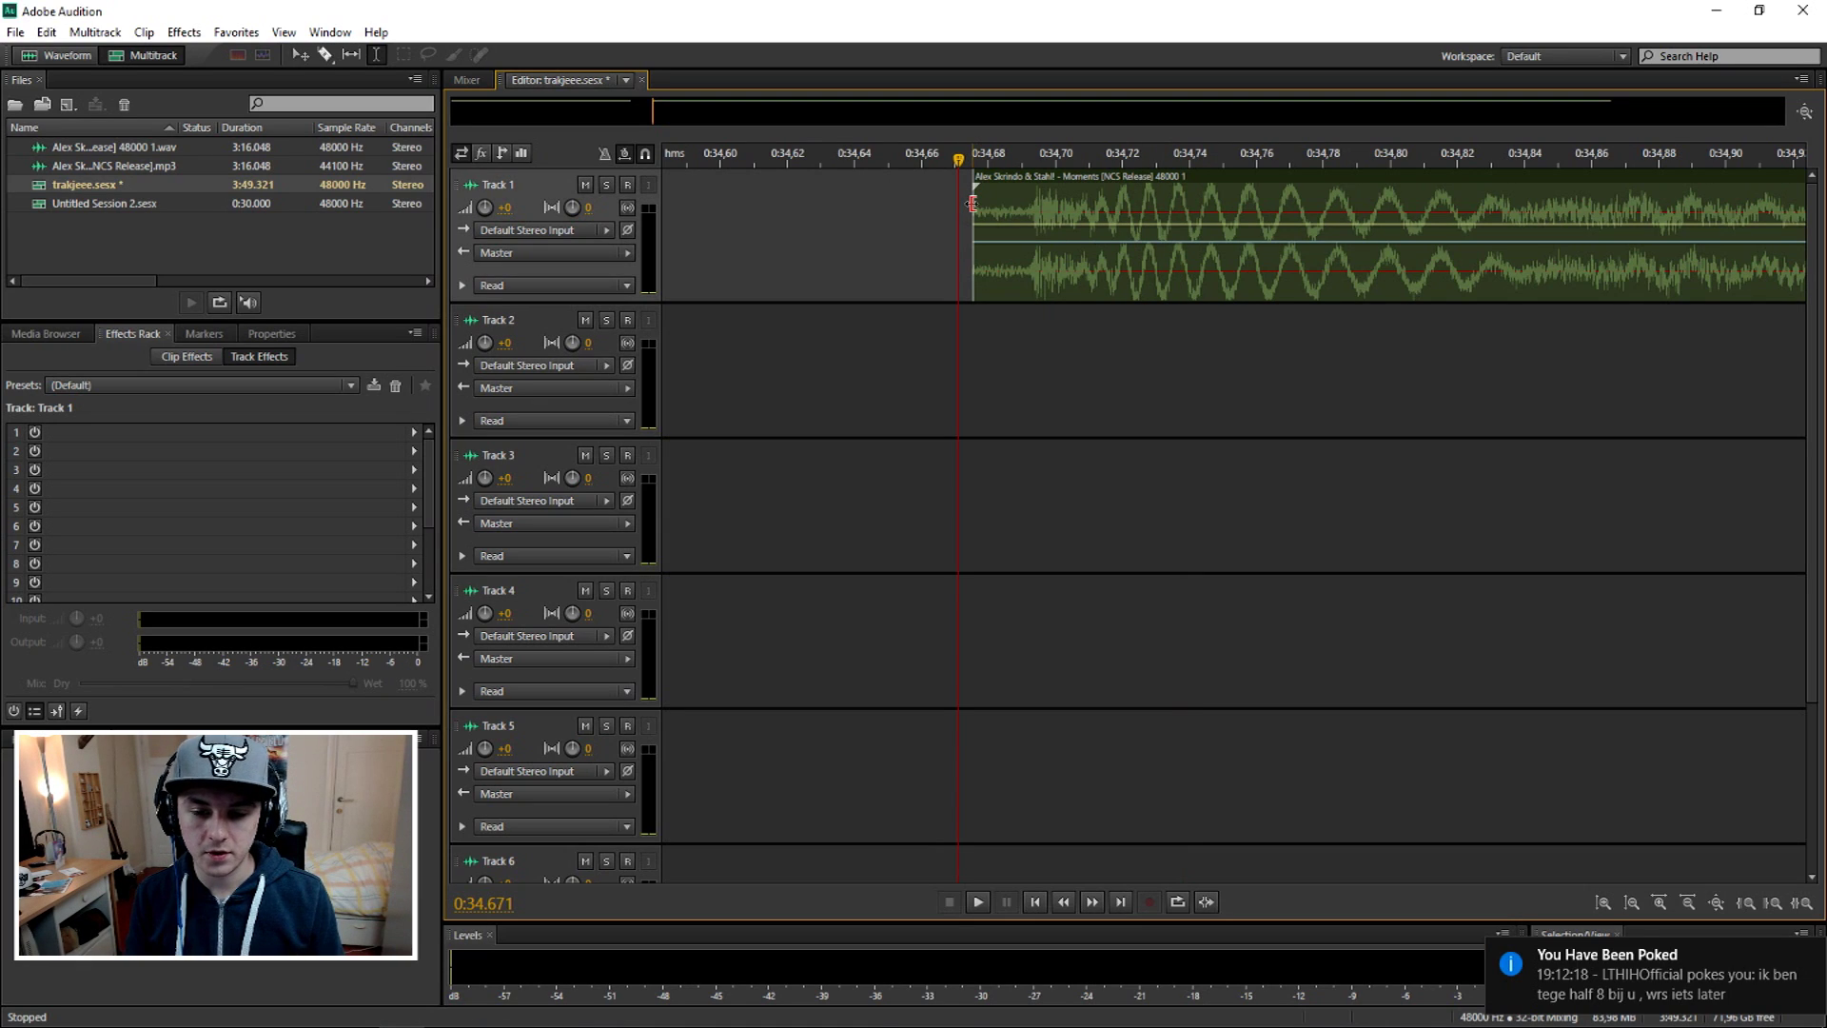
left_click(979, 202)
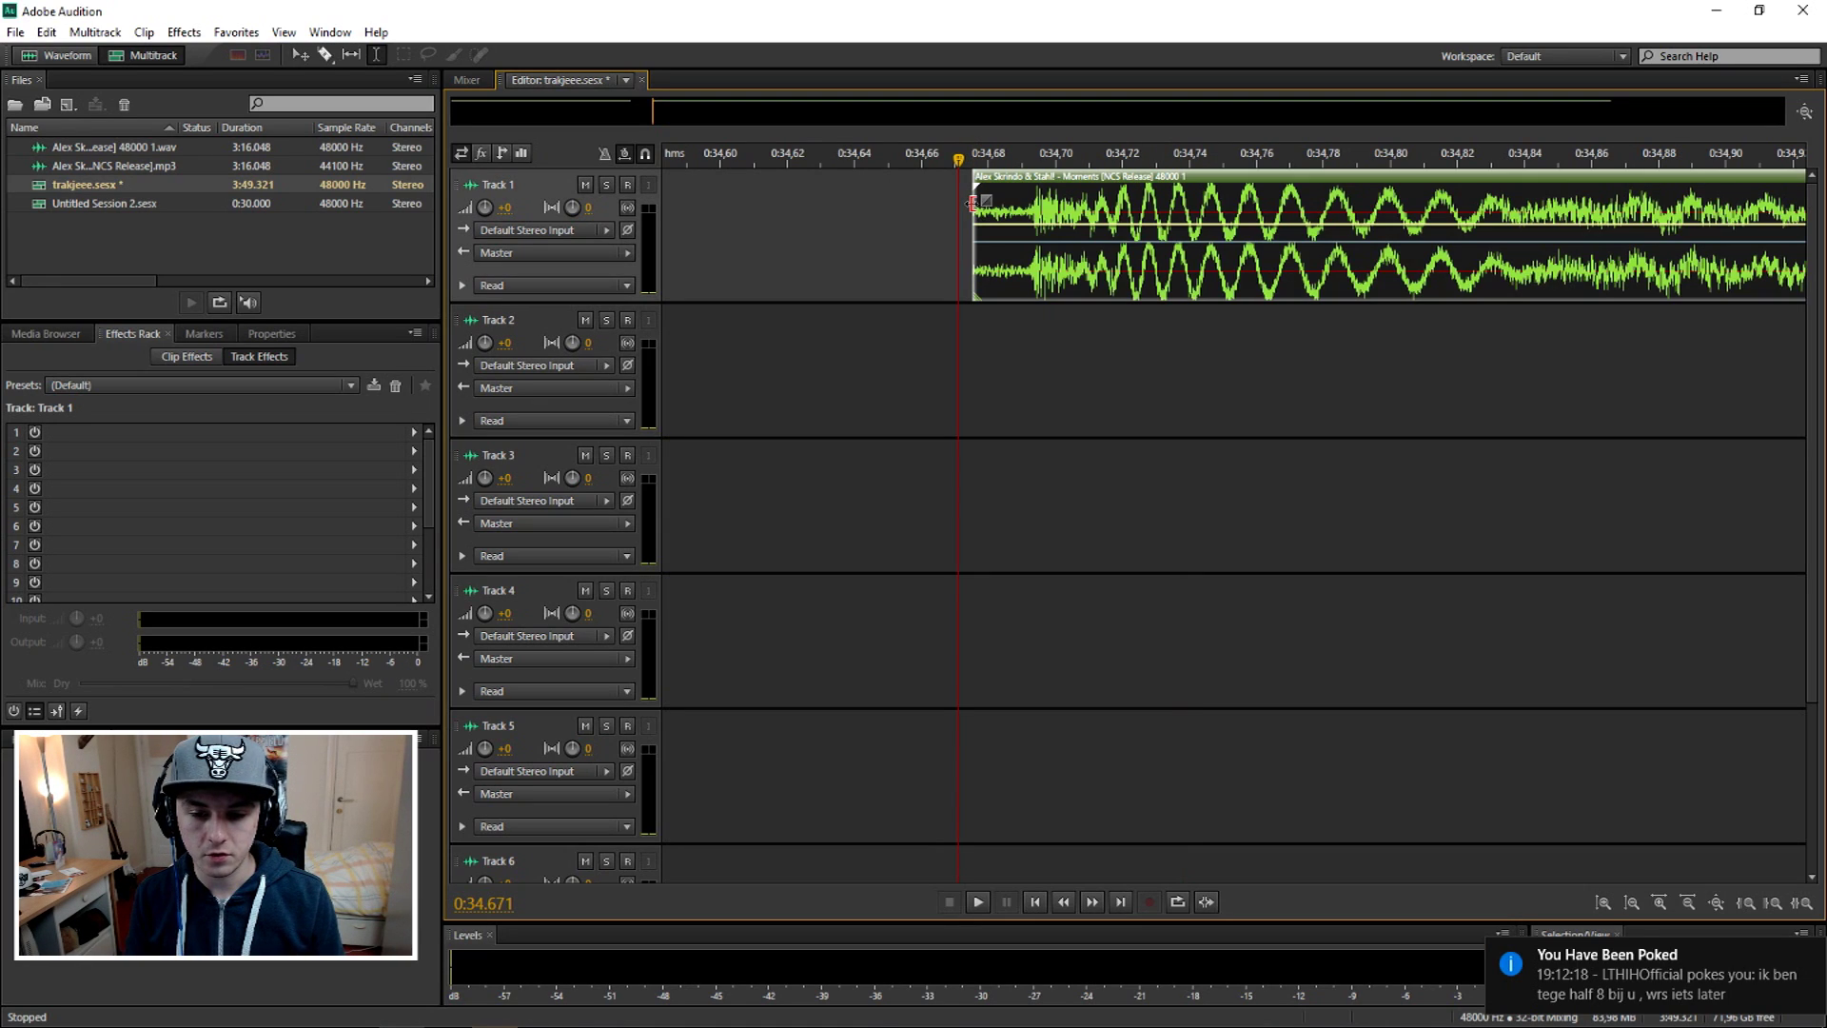
left_click(1025, 215)
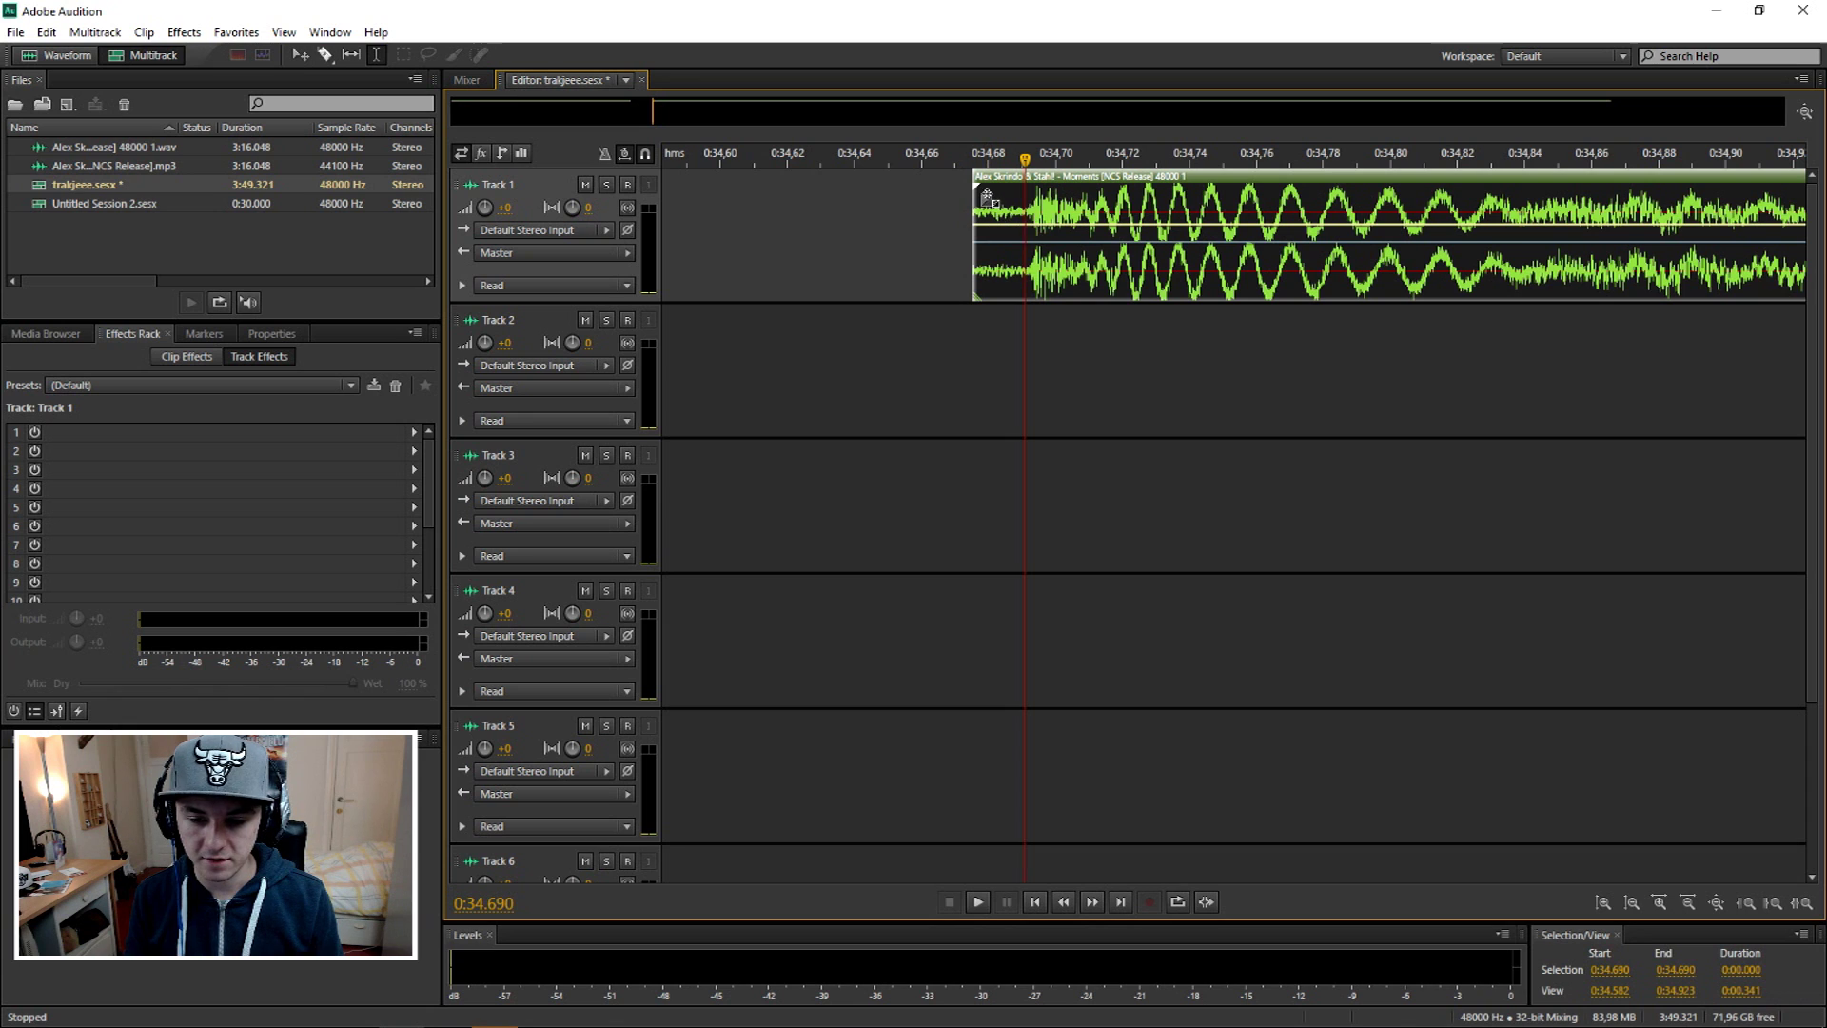
scroll(914, 202, "down", 5)
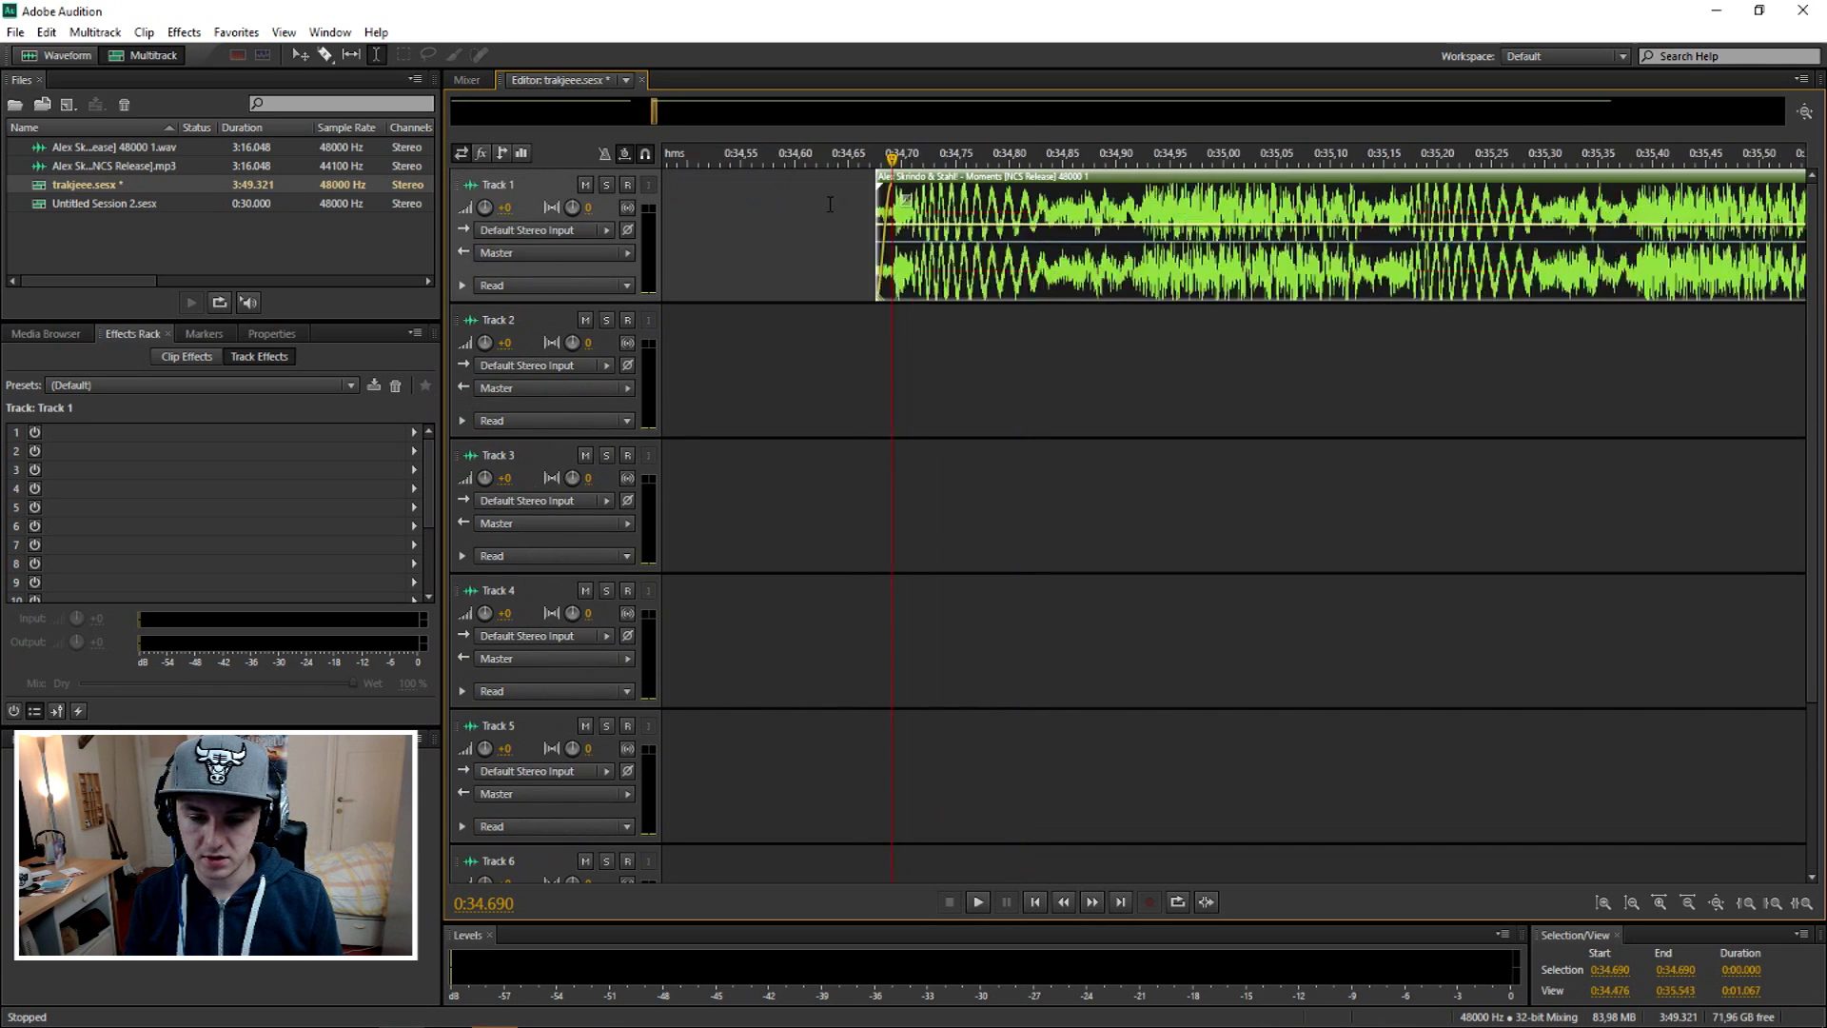
Step: Move the drop clip earlier to about 0:32.3, checking the intro-to-drop transition by playback
key("space")
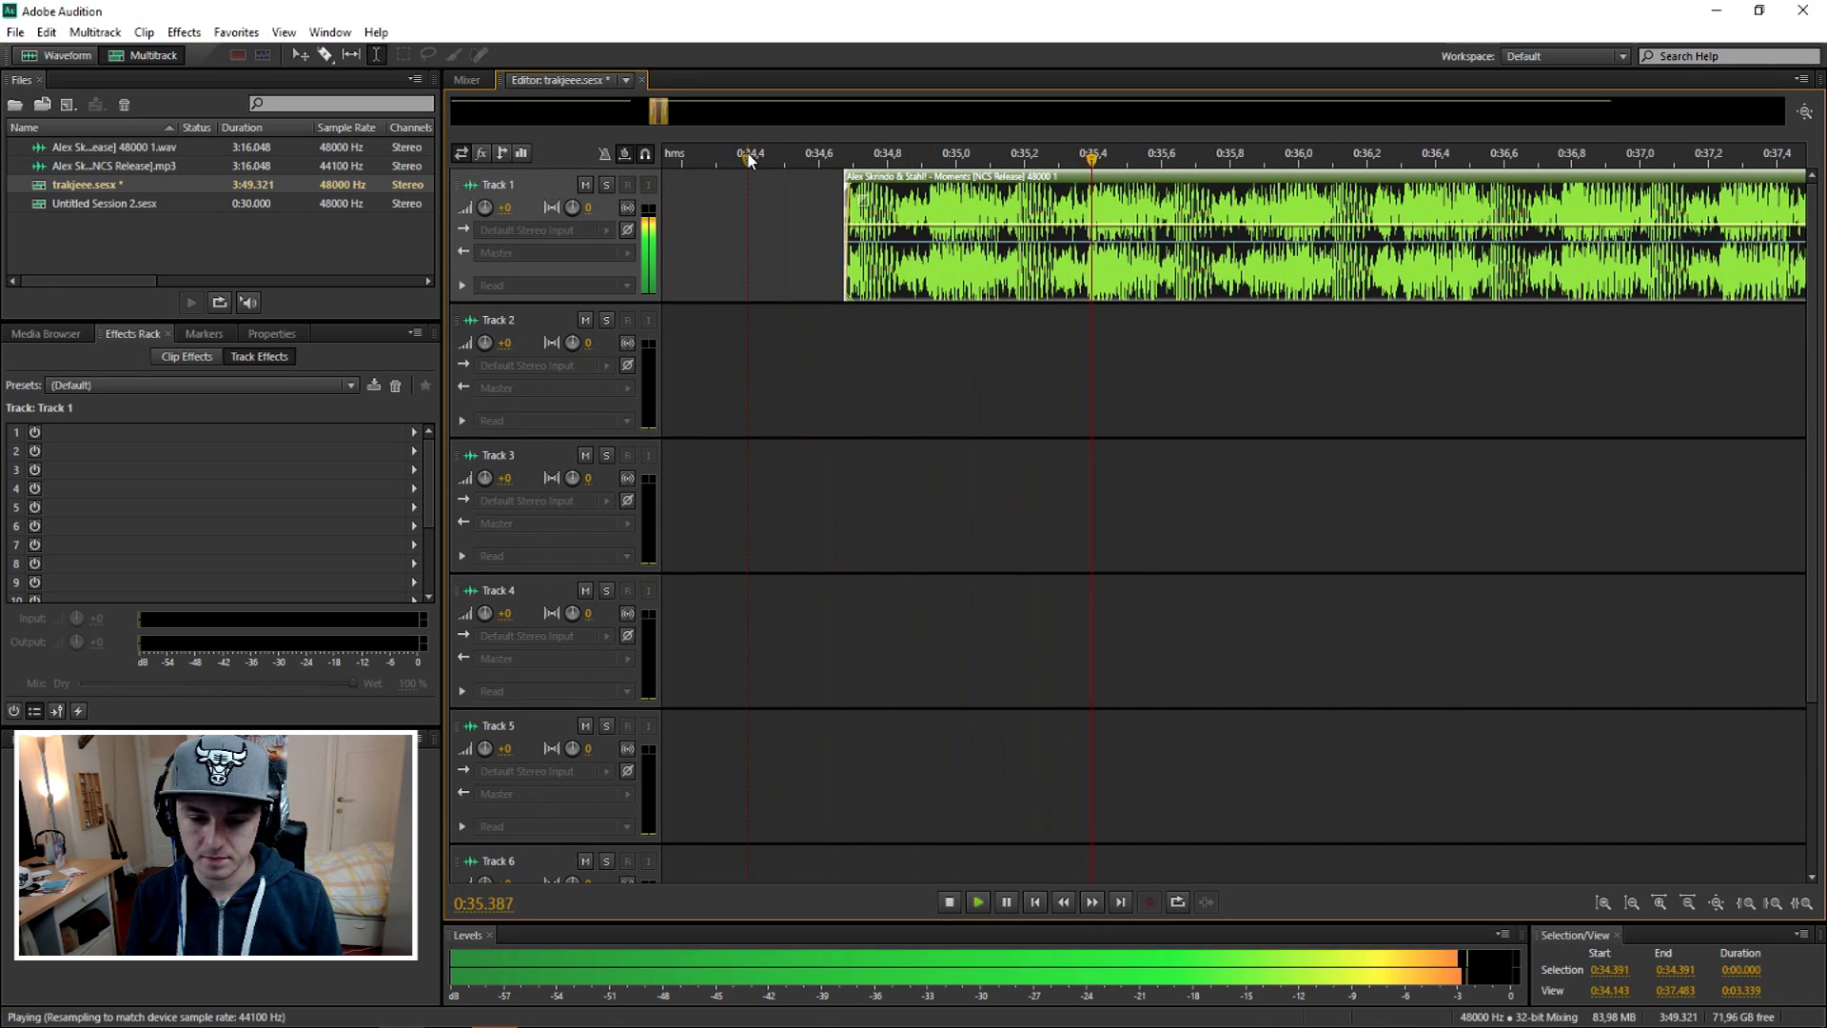
key("space")
key("space")
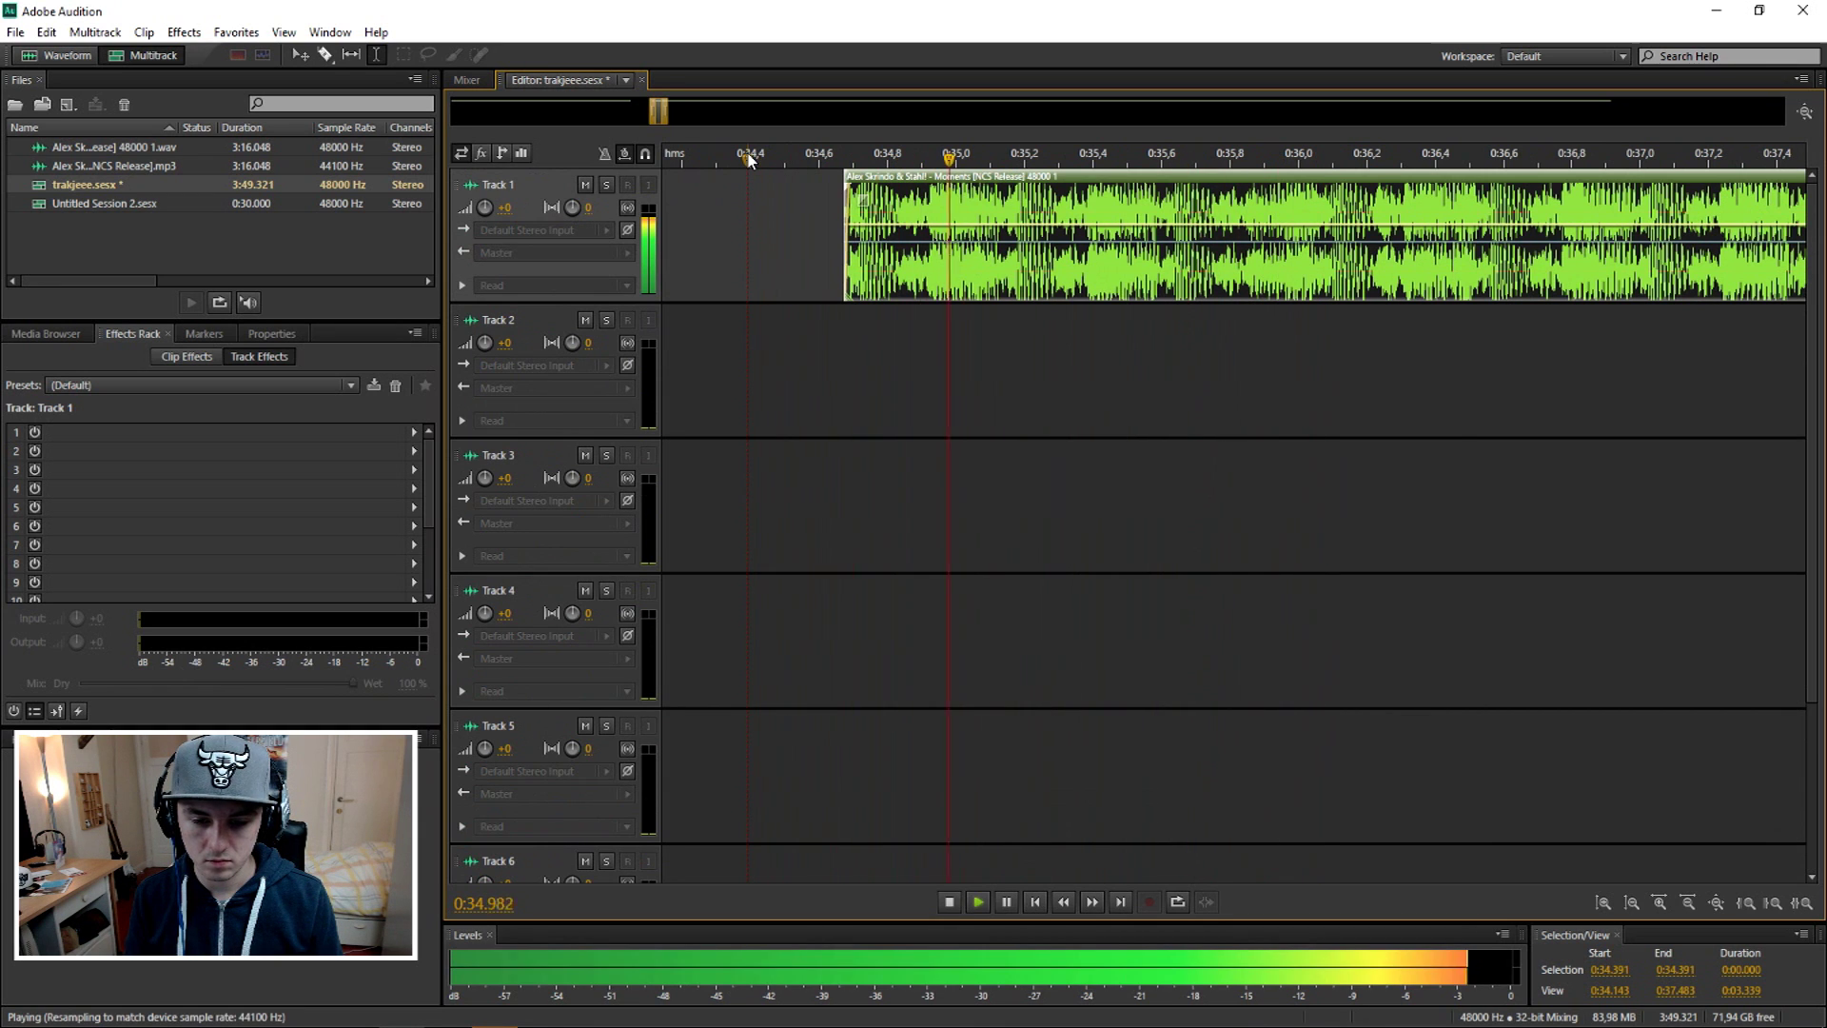
scroll(749, 158, "down", 2)
scroll(750, 157, "down", 2)
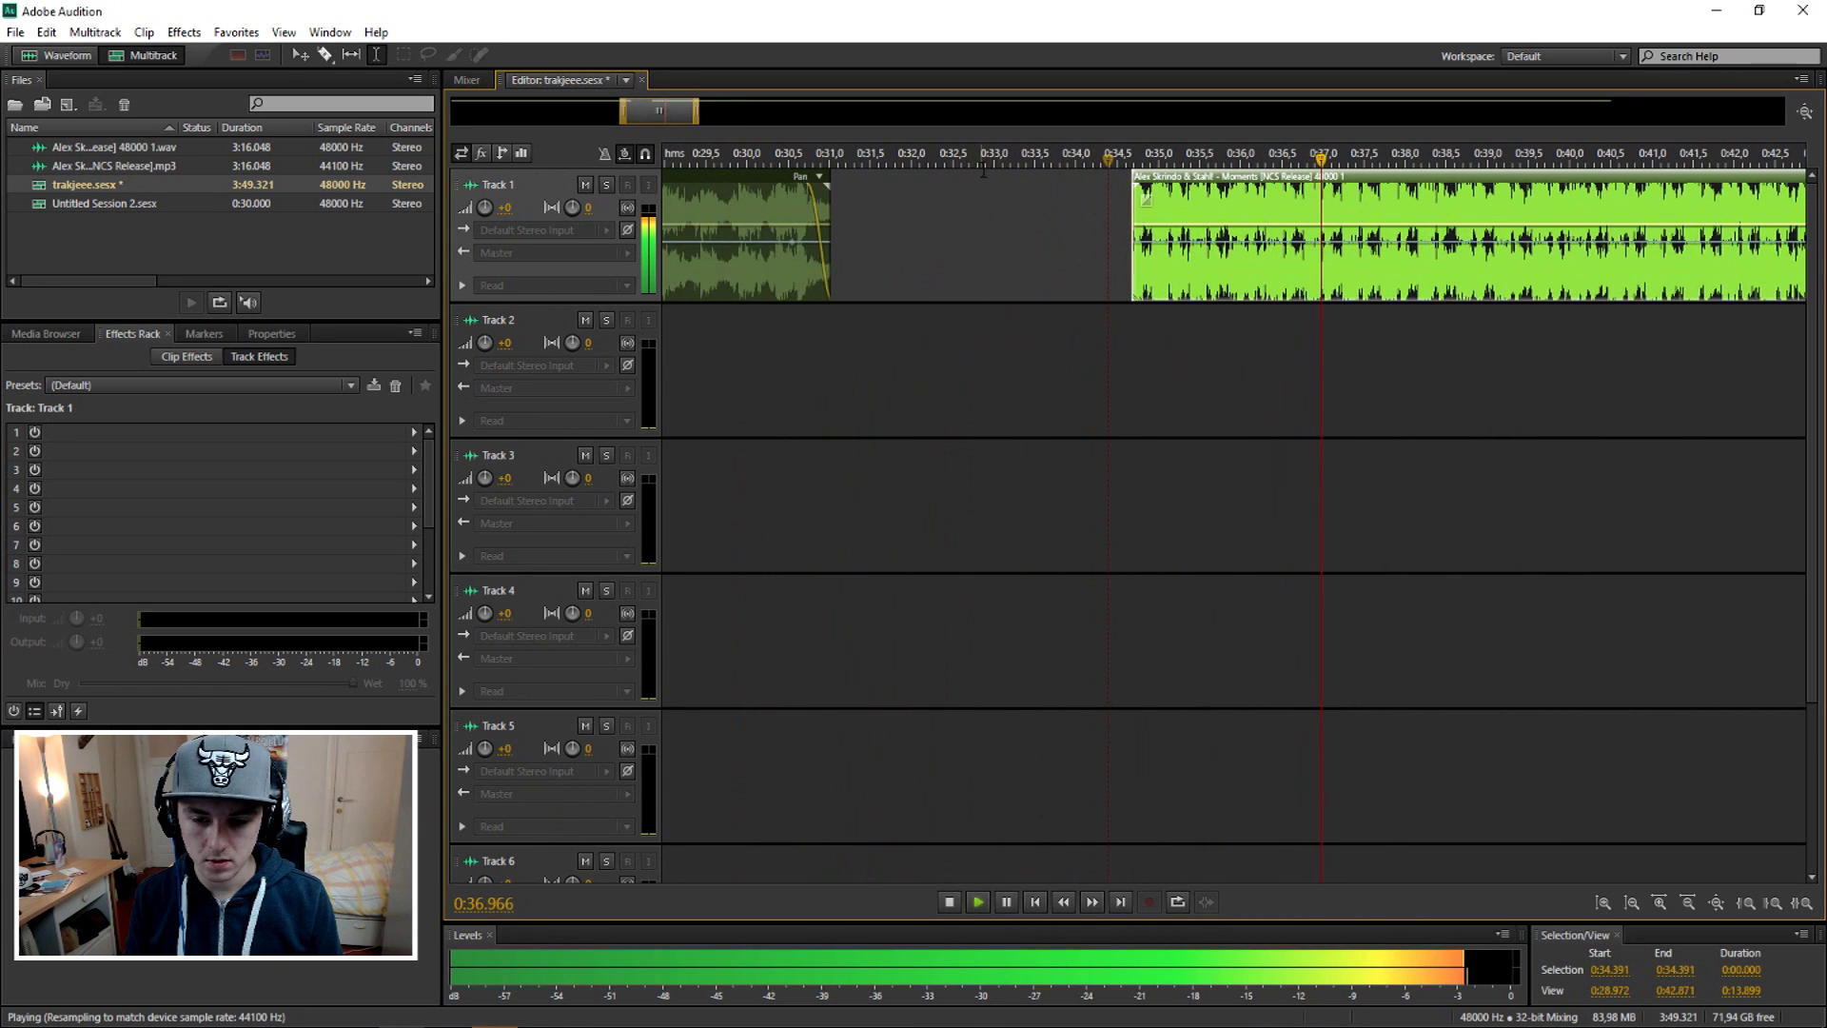
key("space")
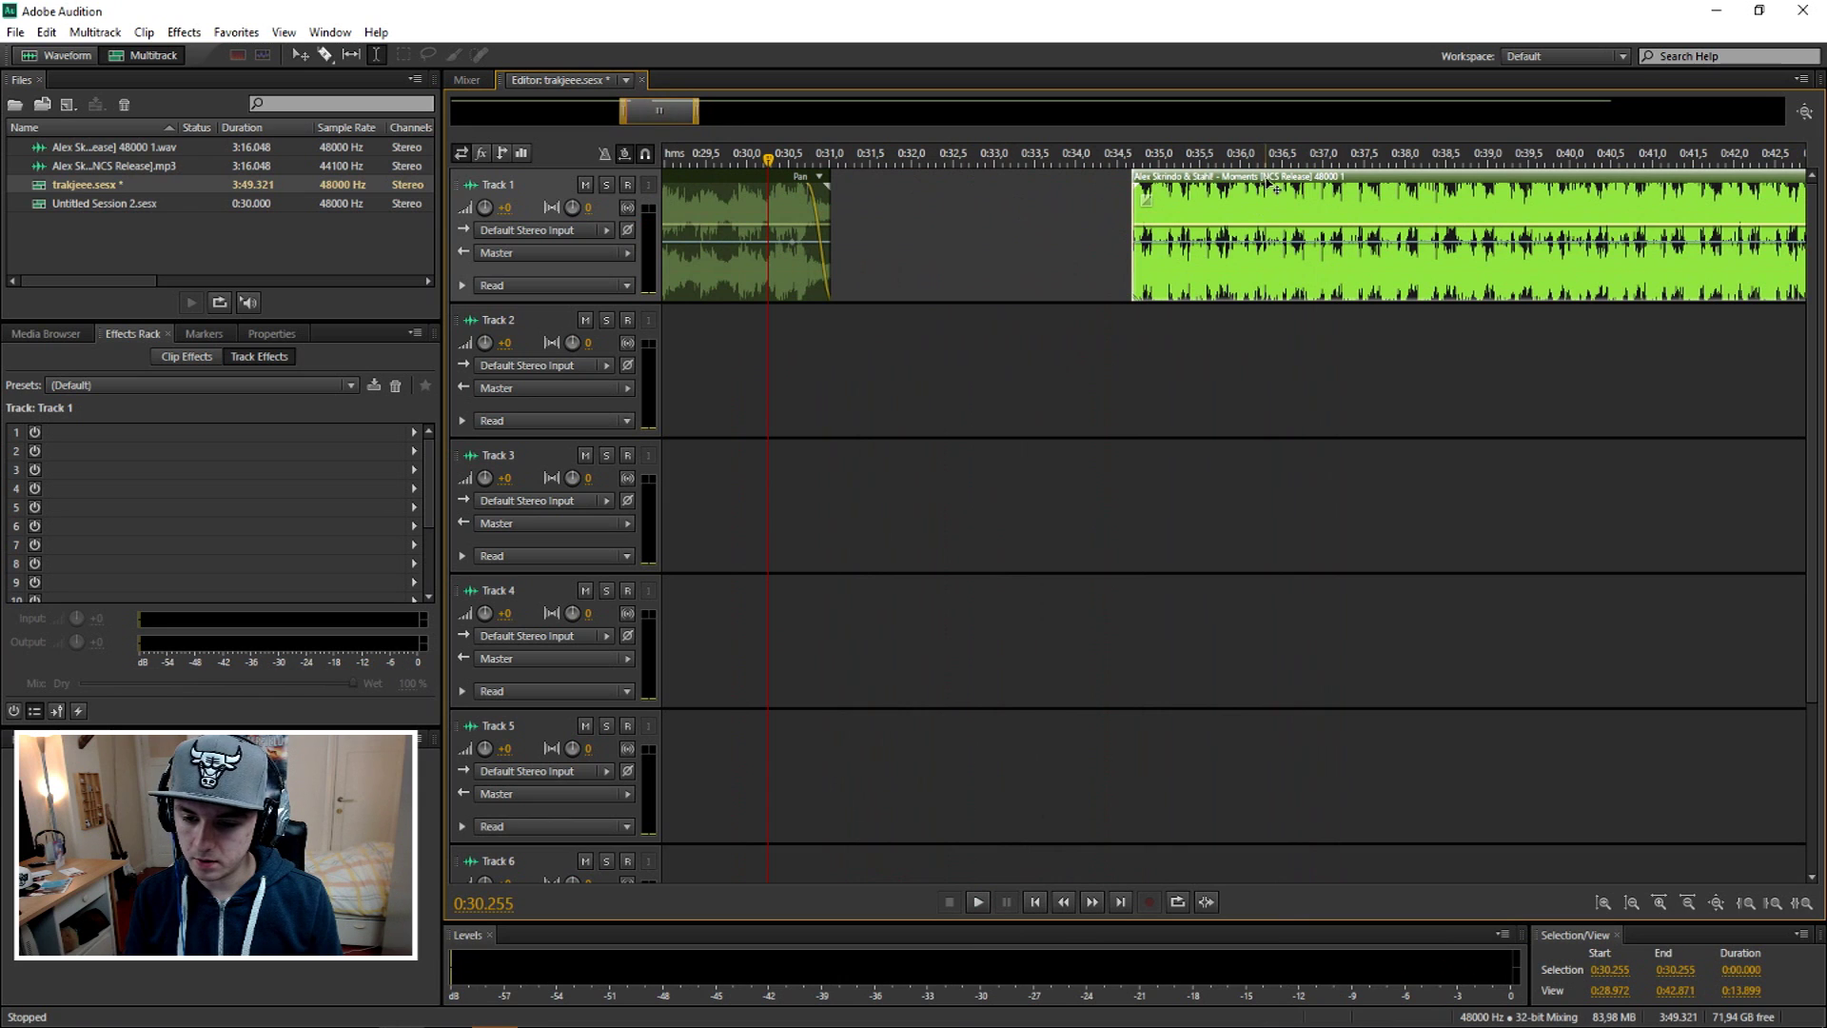
left_click_drag(1275, 185, 1054, 185)
key("space")
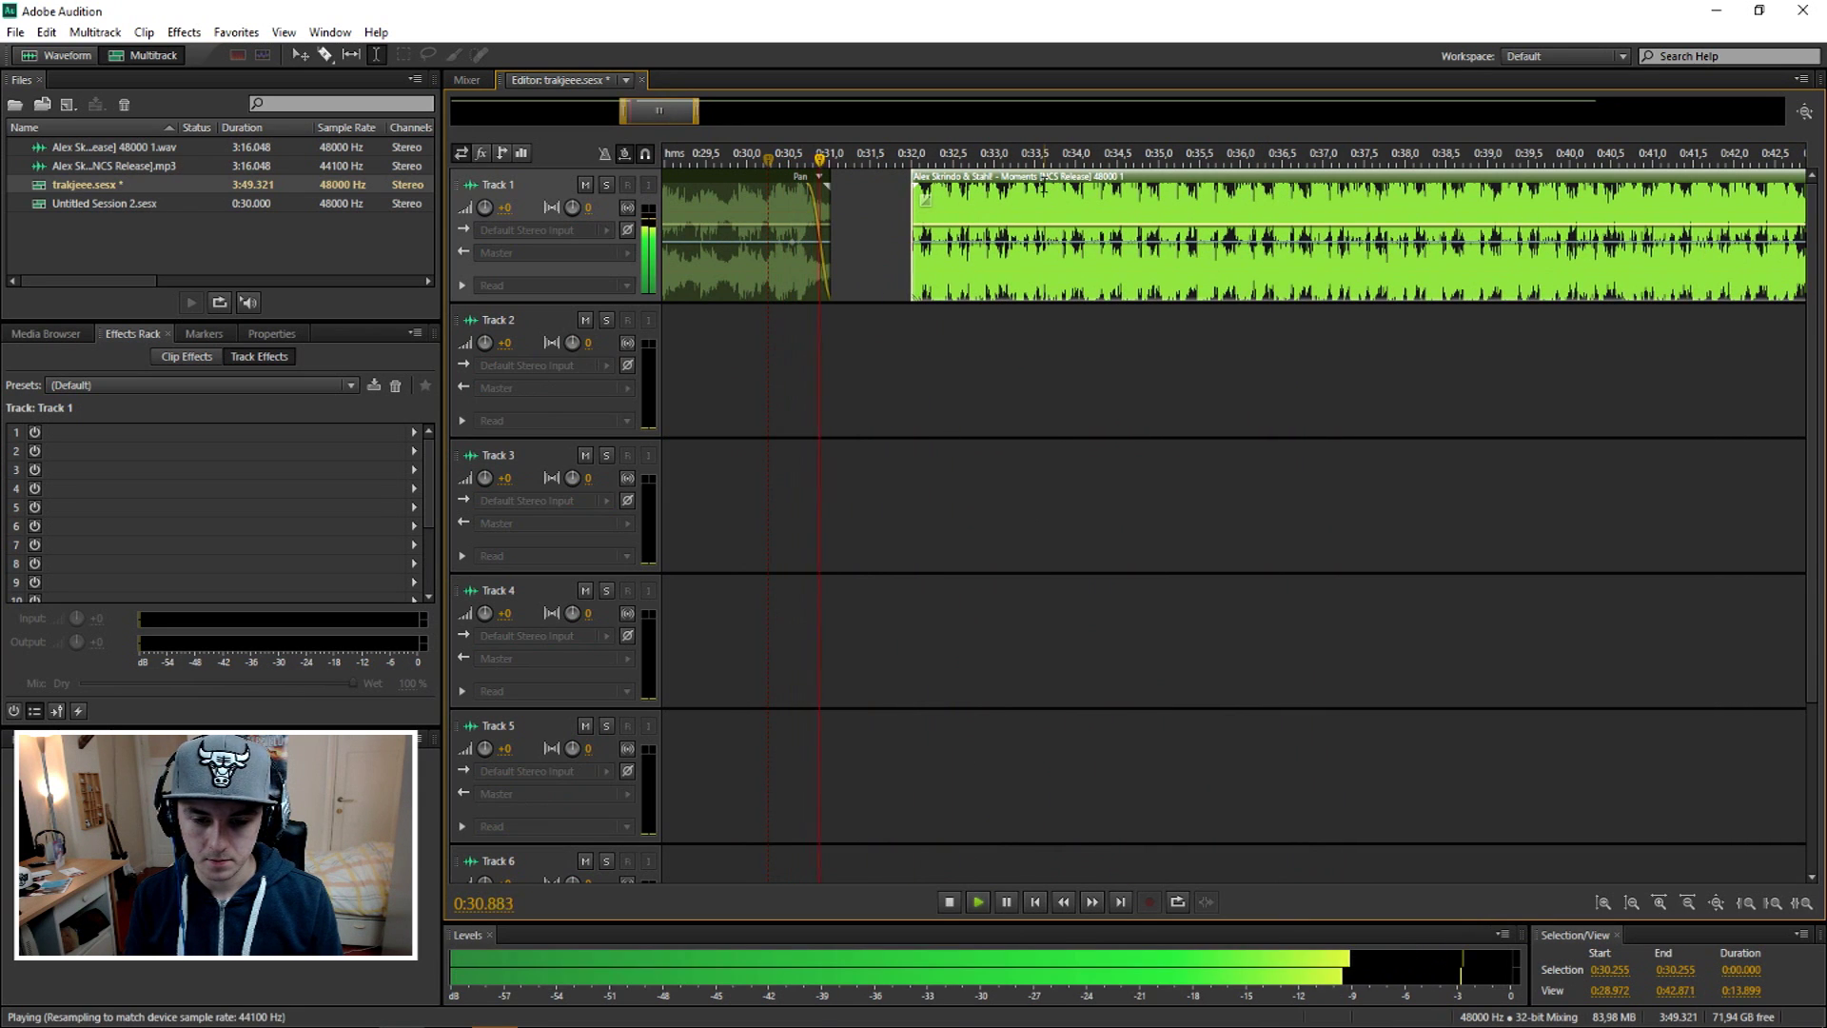
key("space")
left_click_drag(1056, 189, 1075, 191)
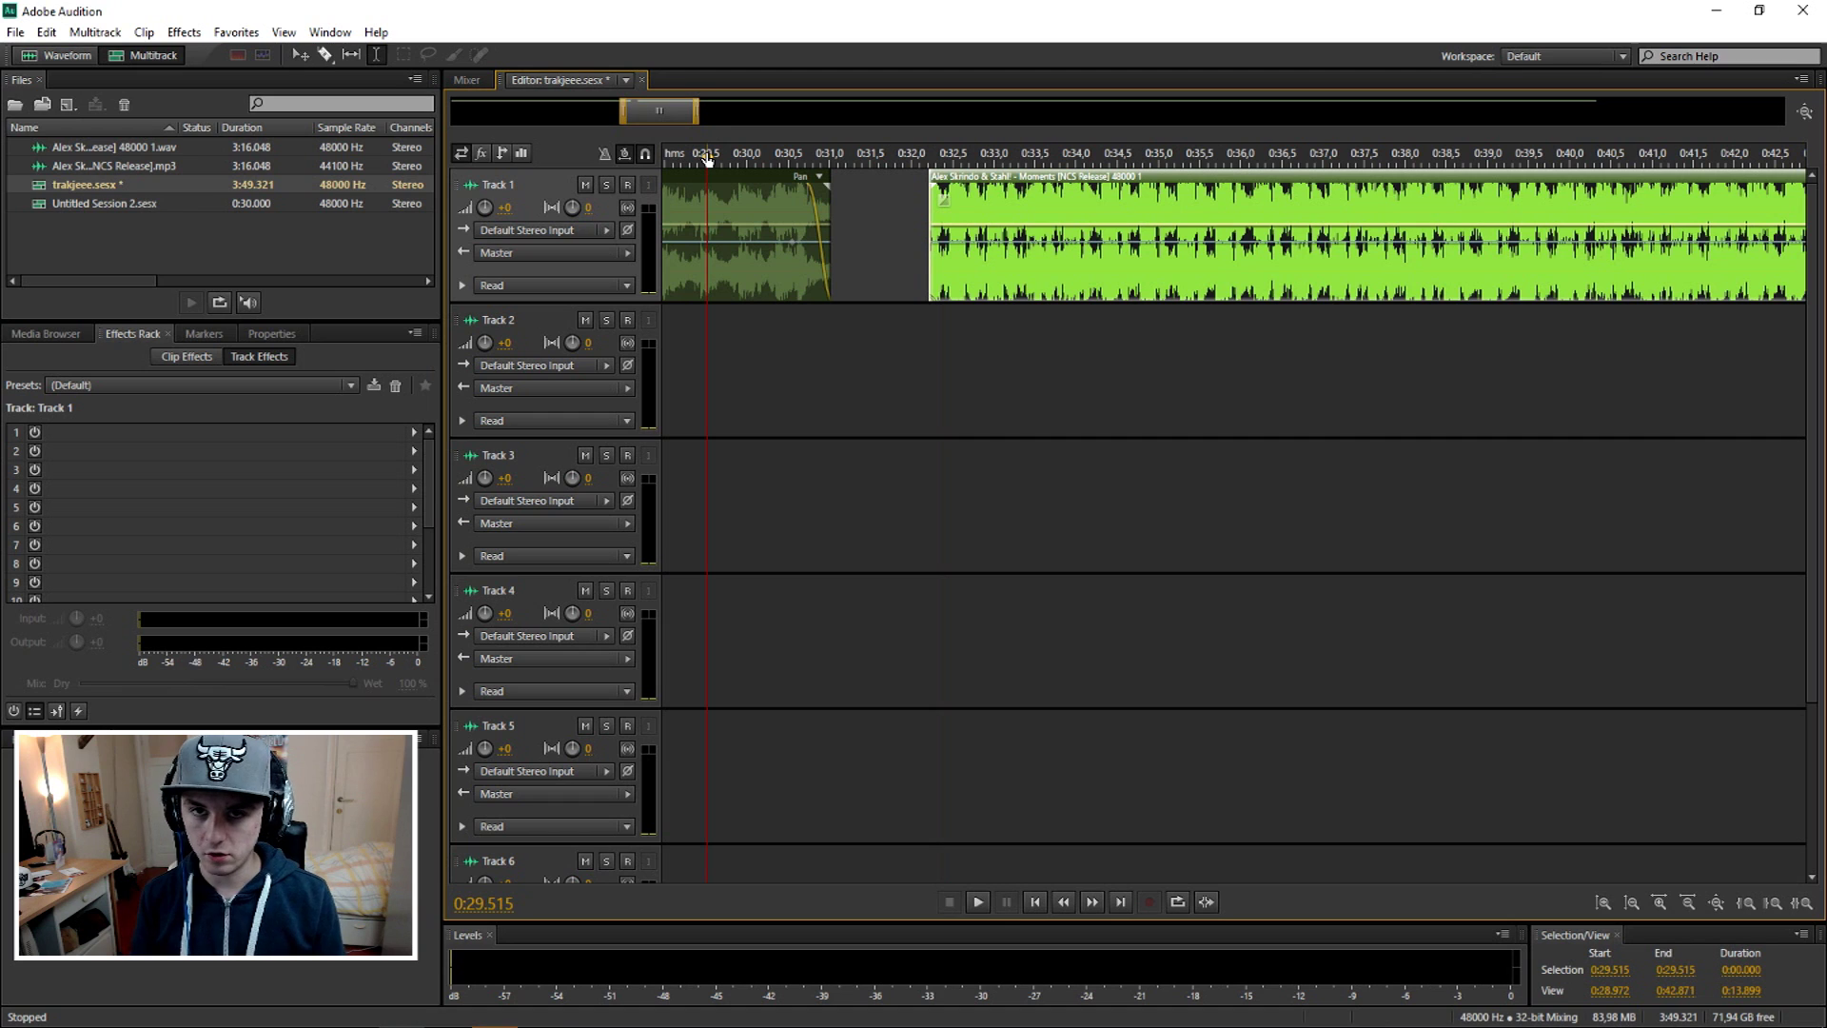
key("space")
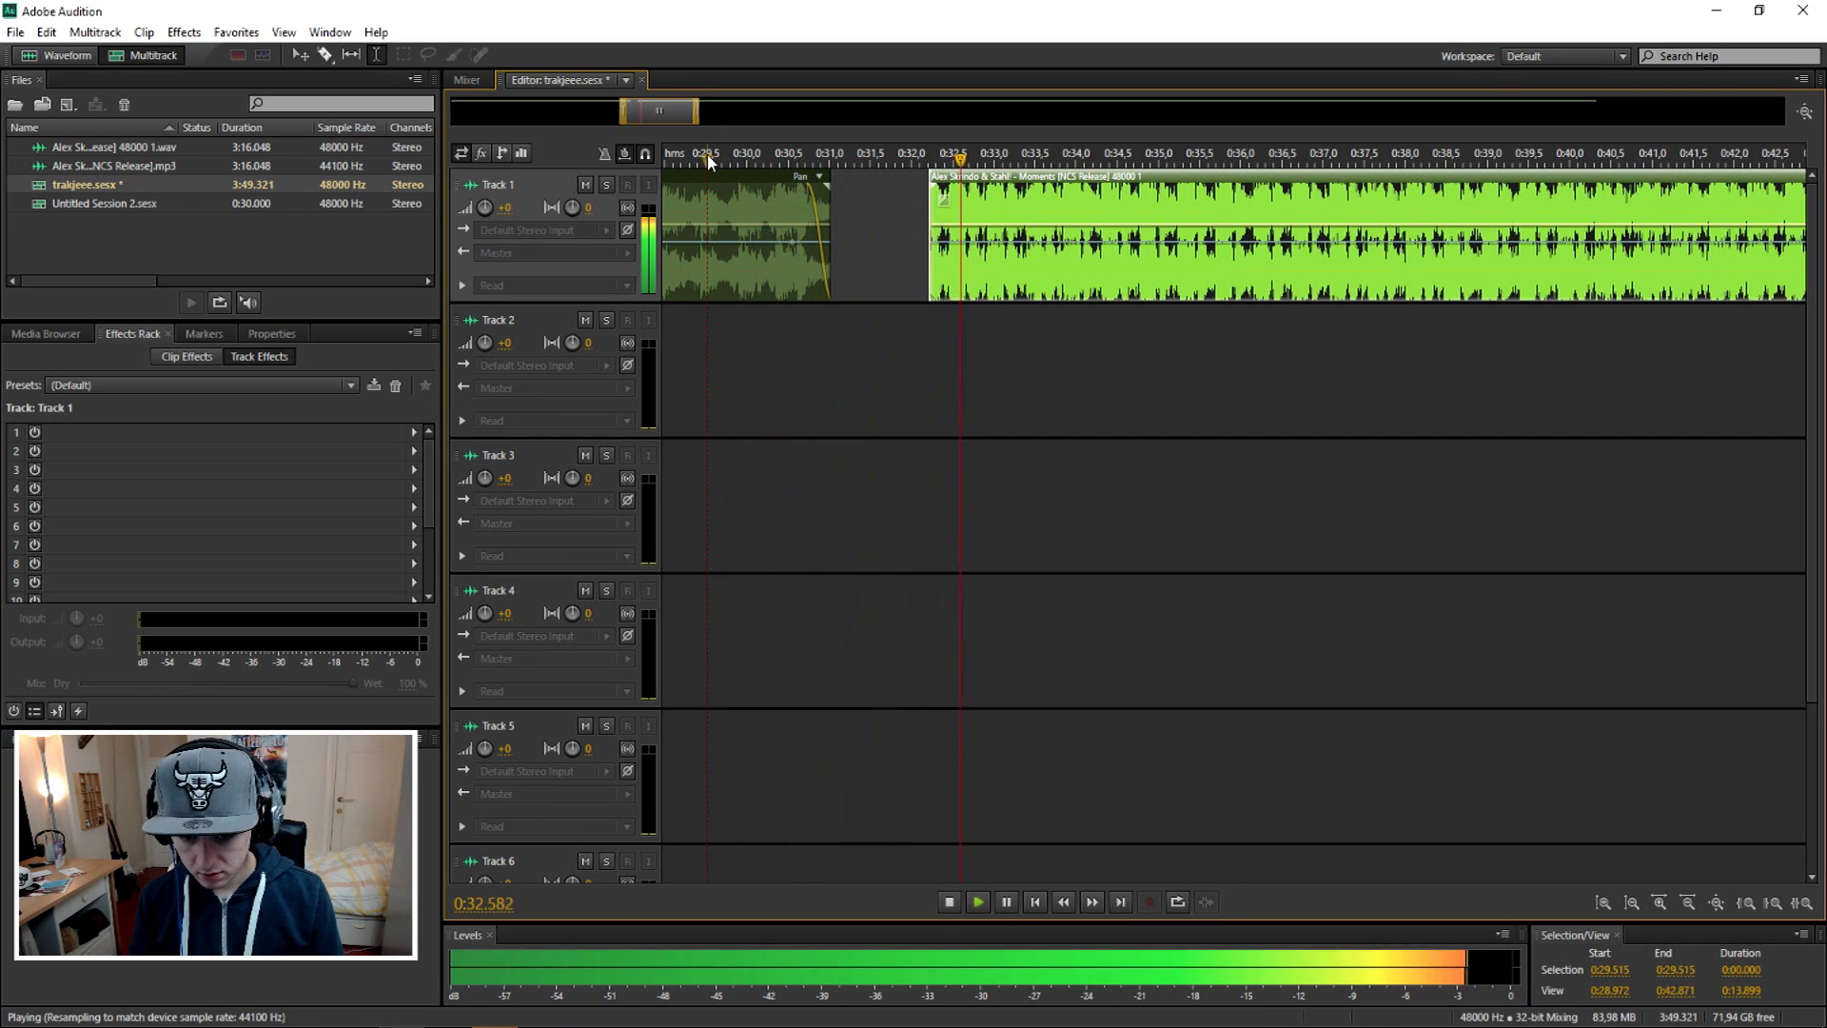
key("space")
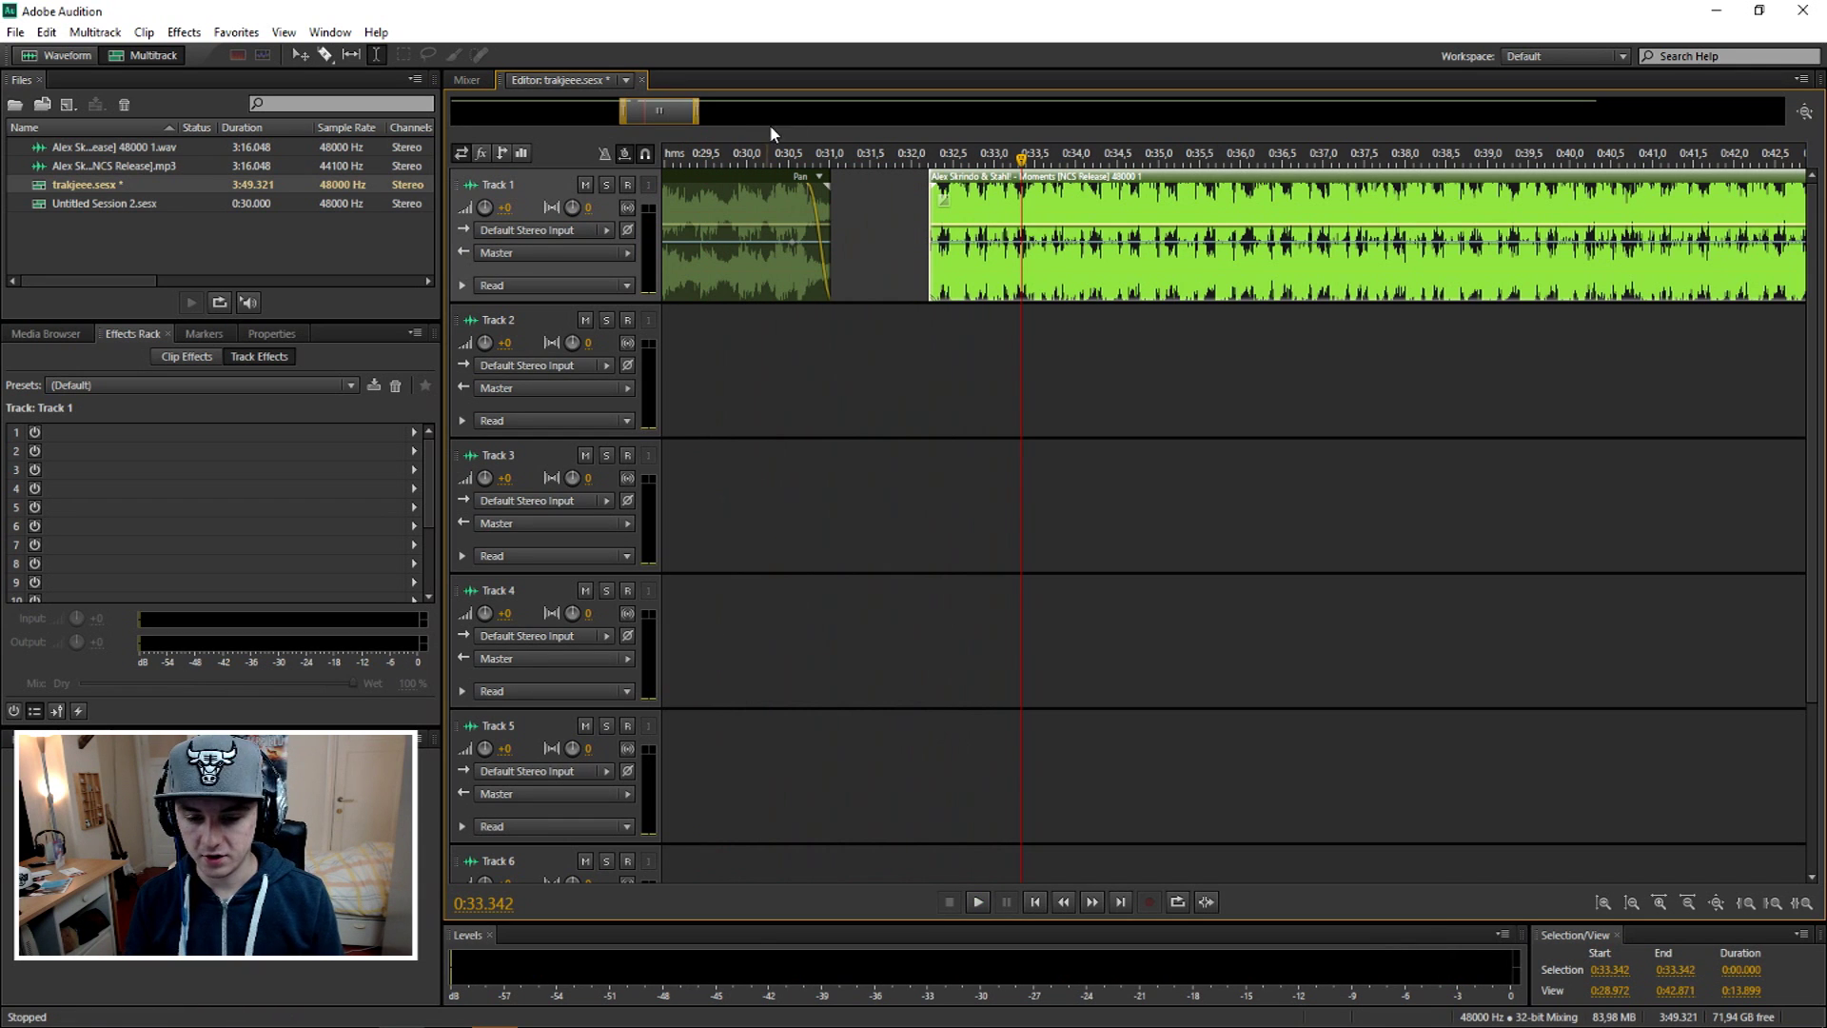
scroll(676, 119, "down", 2)
scroll(1026, 150, "down", 1)
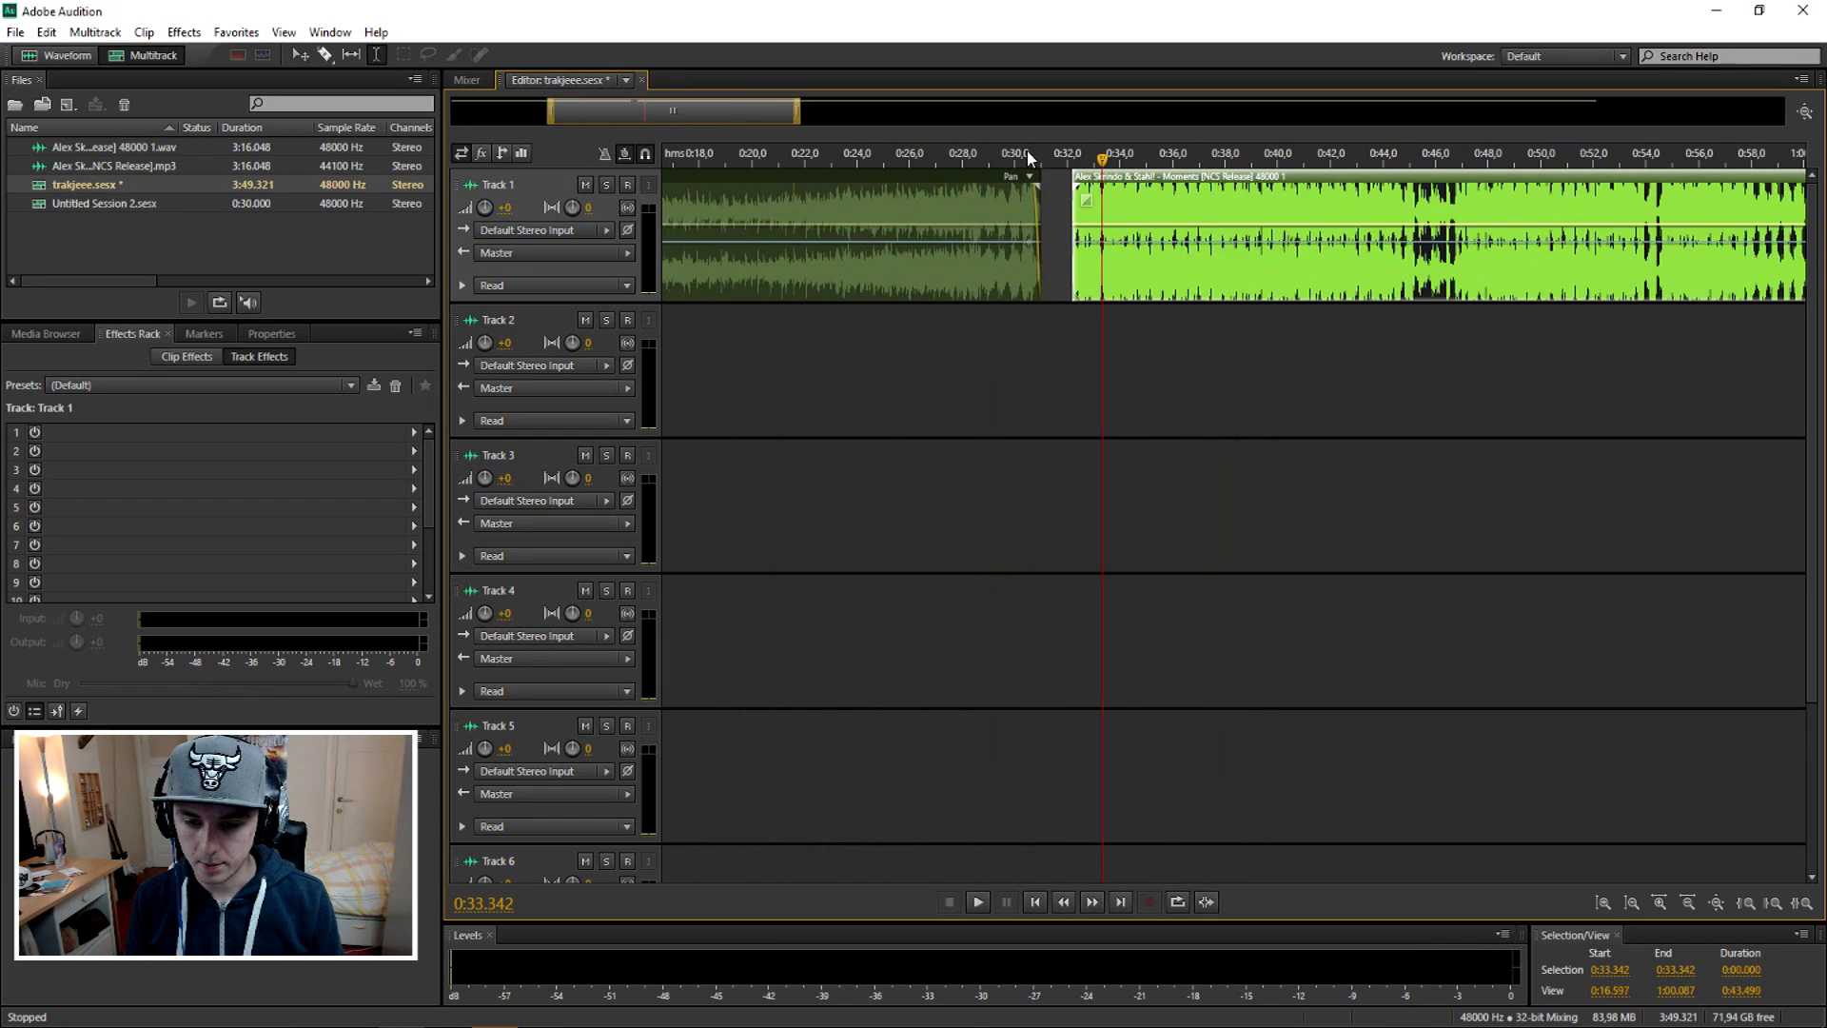
scroll(868, 148, "down", 1)
Step: Play from the start and give the intro a long fade-in over its first 15 seconds
key("Home")
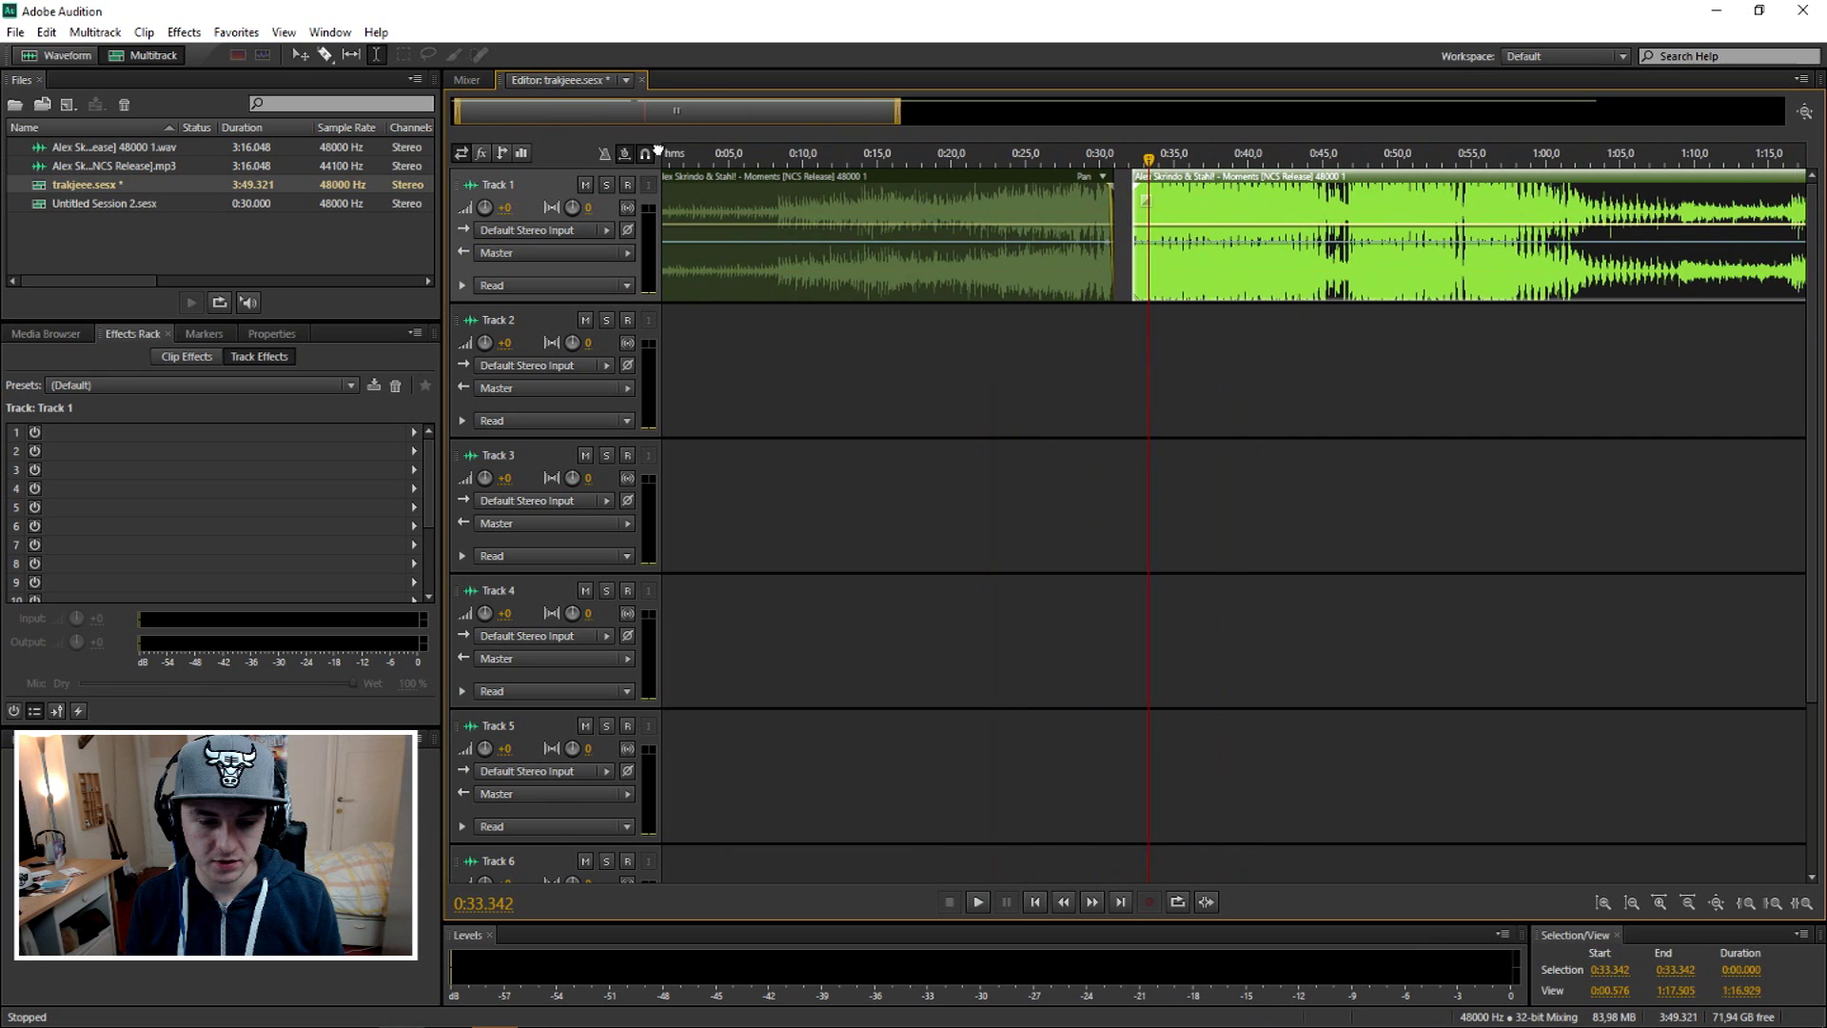
key("space")
scroll(624, 113, "up", 3)
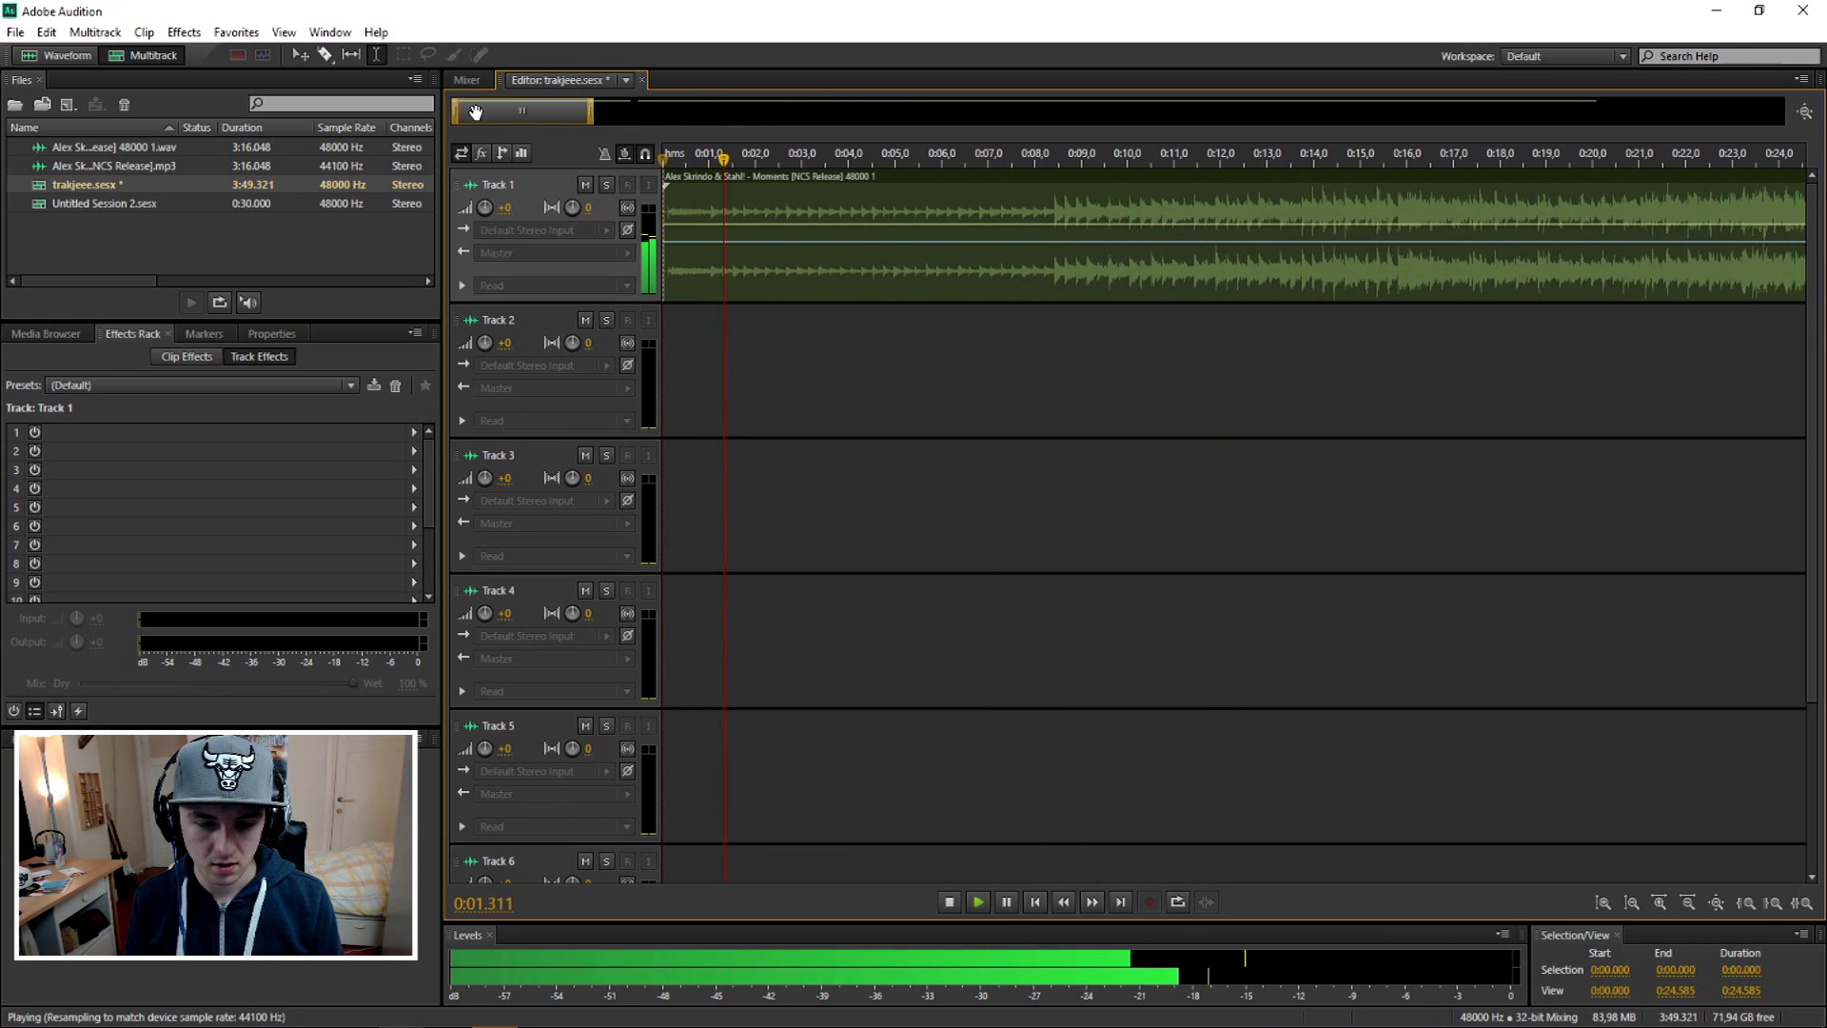
mouse_move(665, 183)
left_mouse_down()
mouse_move(936, 209)
mouse_move(1470, 190)
left_mouse_up()
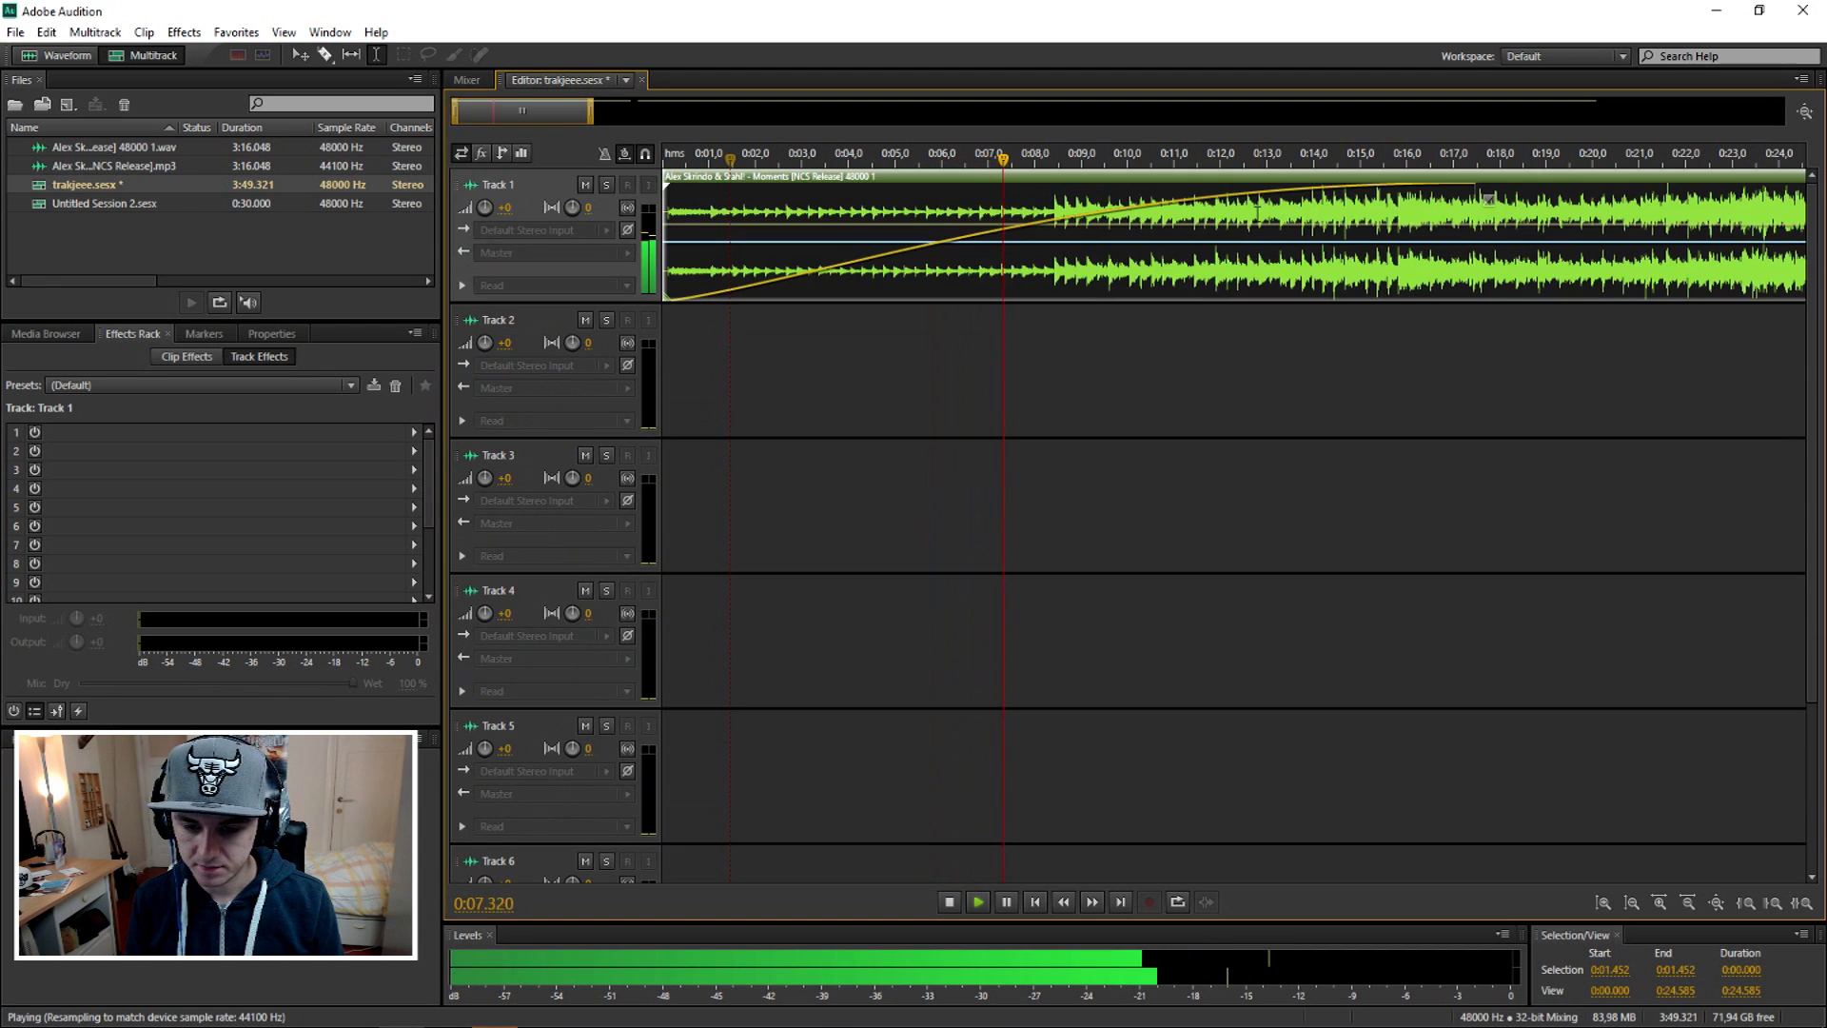
scroll(1254, 214, "down", 2)
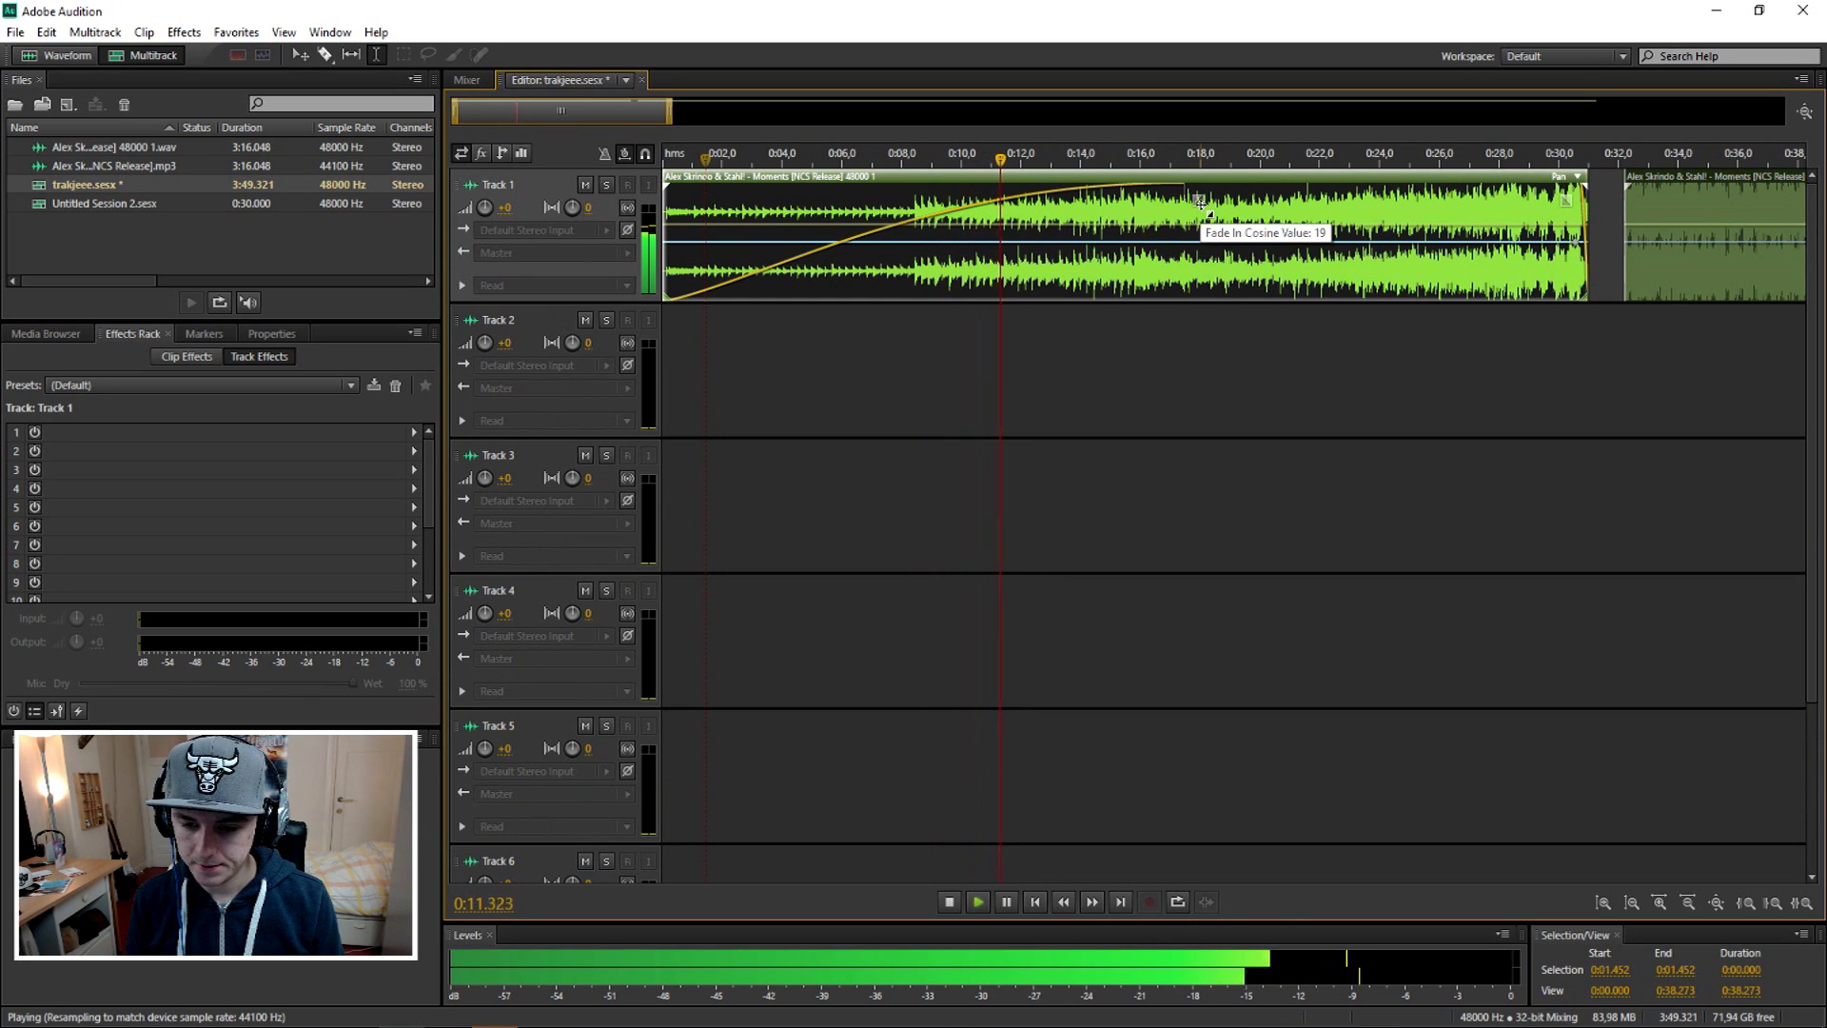
scroll(1213, 161, "down", 1)
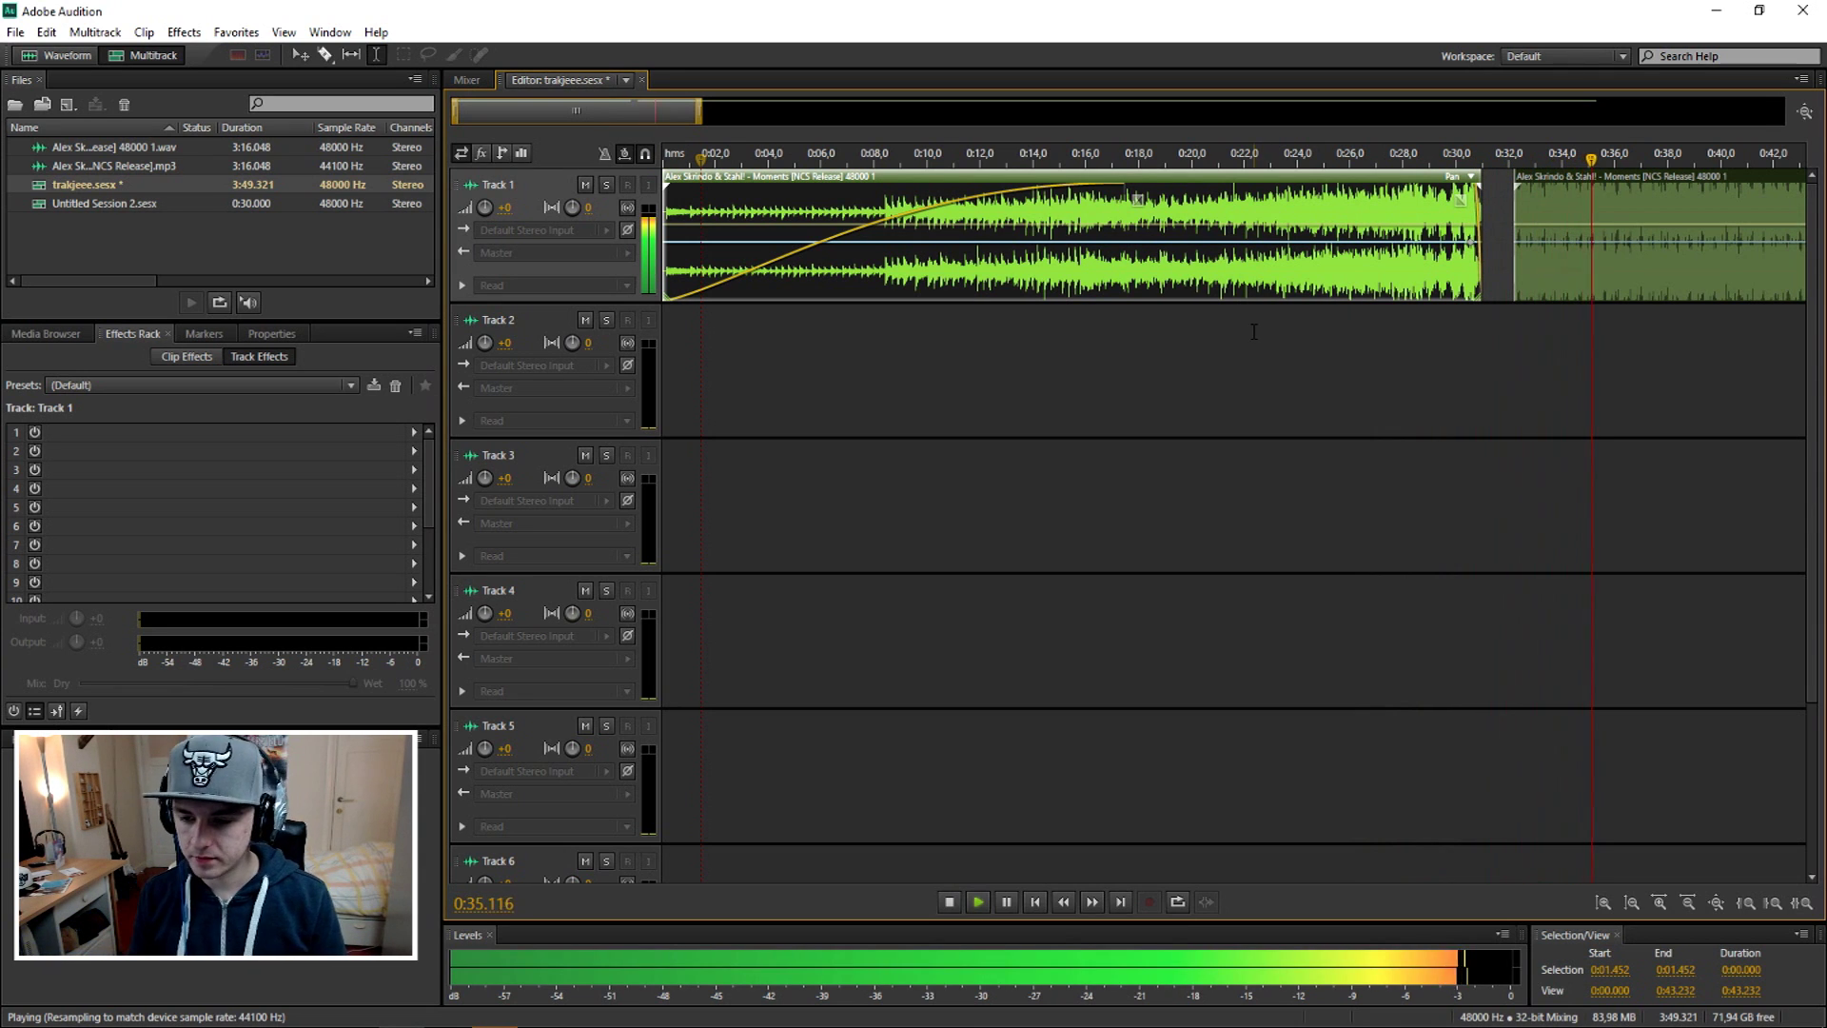
scroll(1410, 230, "down", 3)
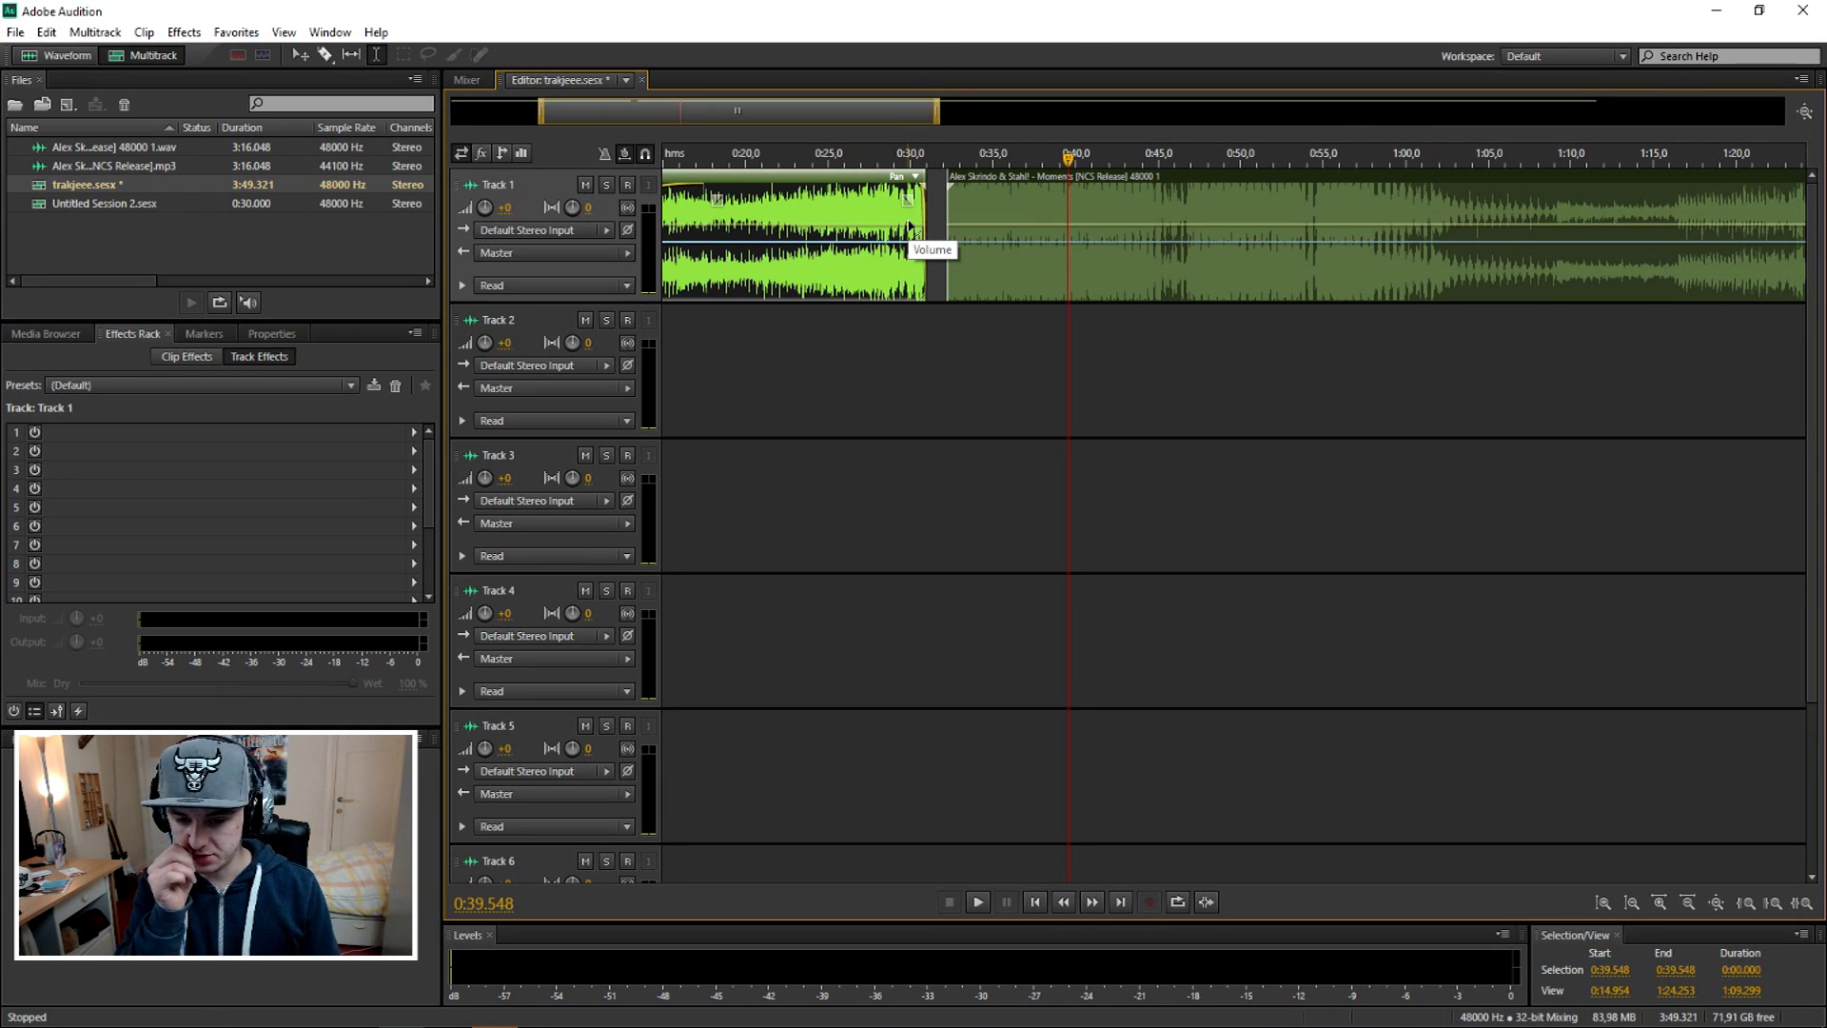
left_click(863, 158)
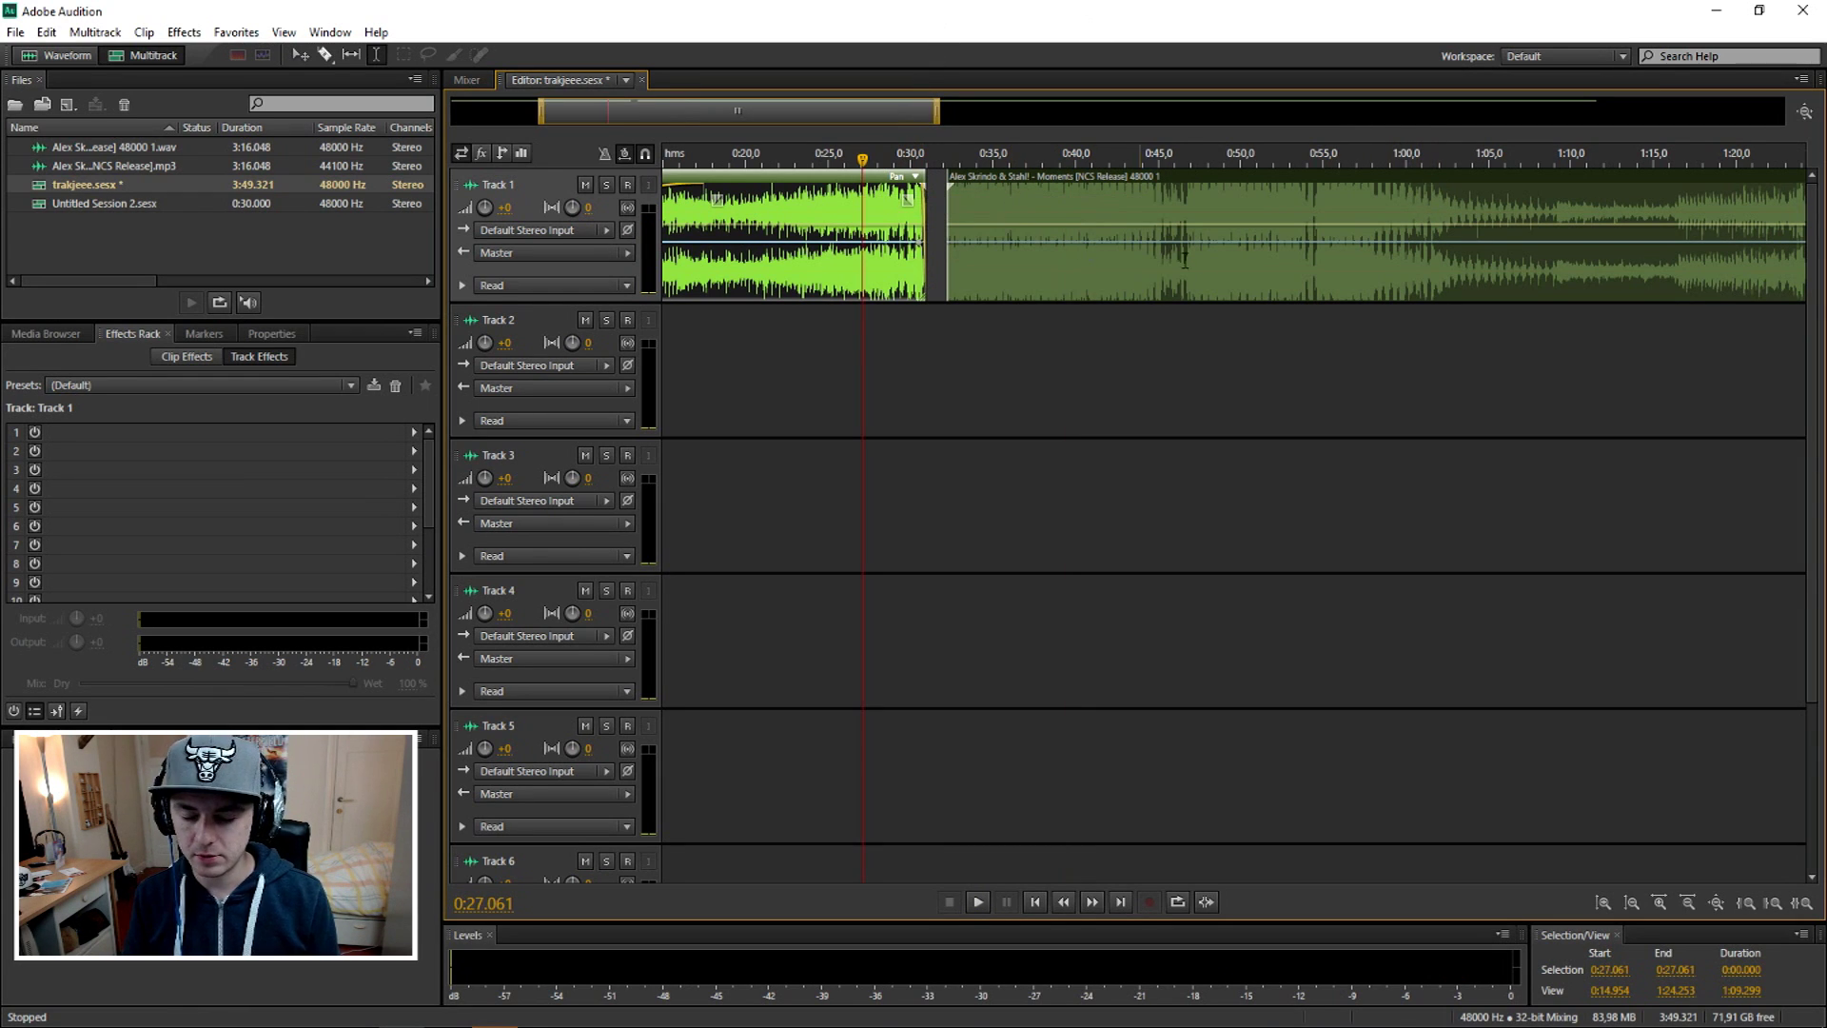
left_click(1180, 230)
scroll(1272, 222, "down", 5)
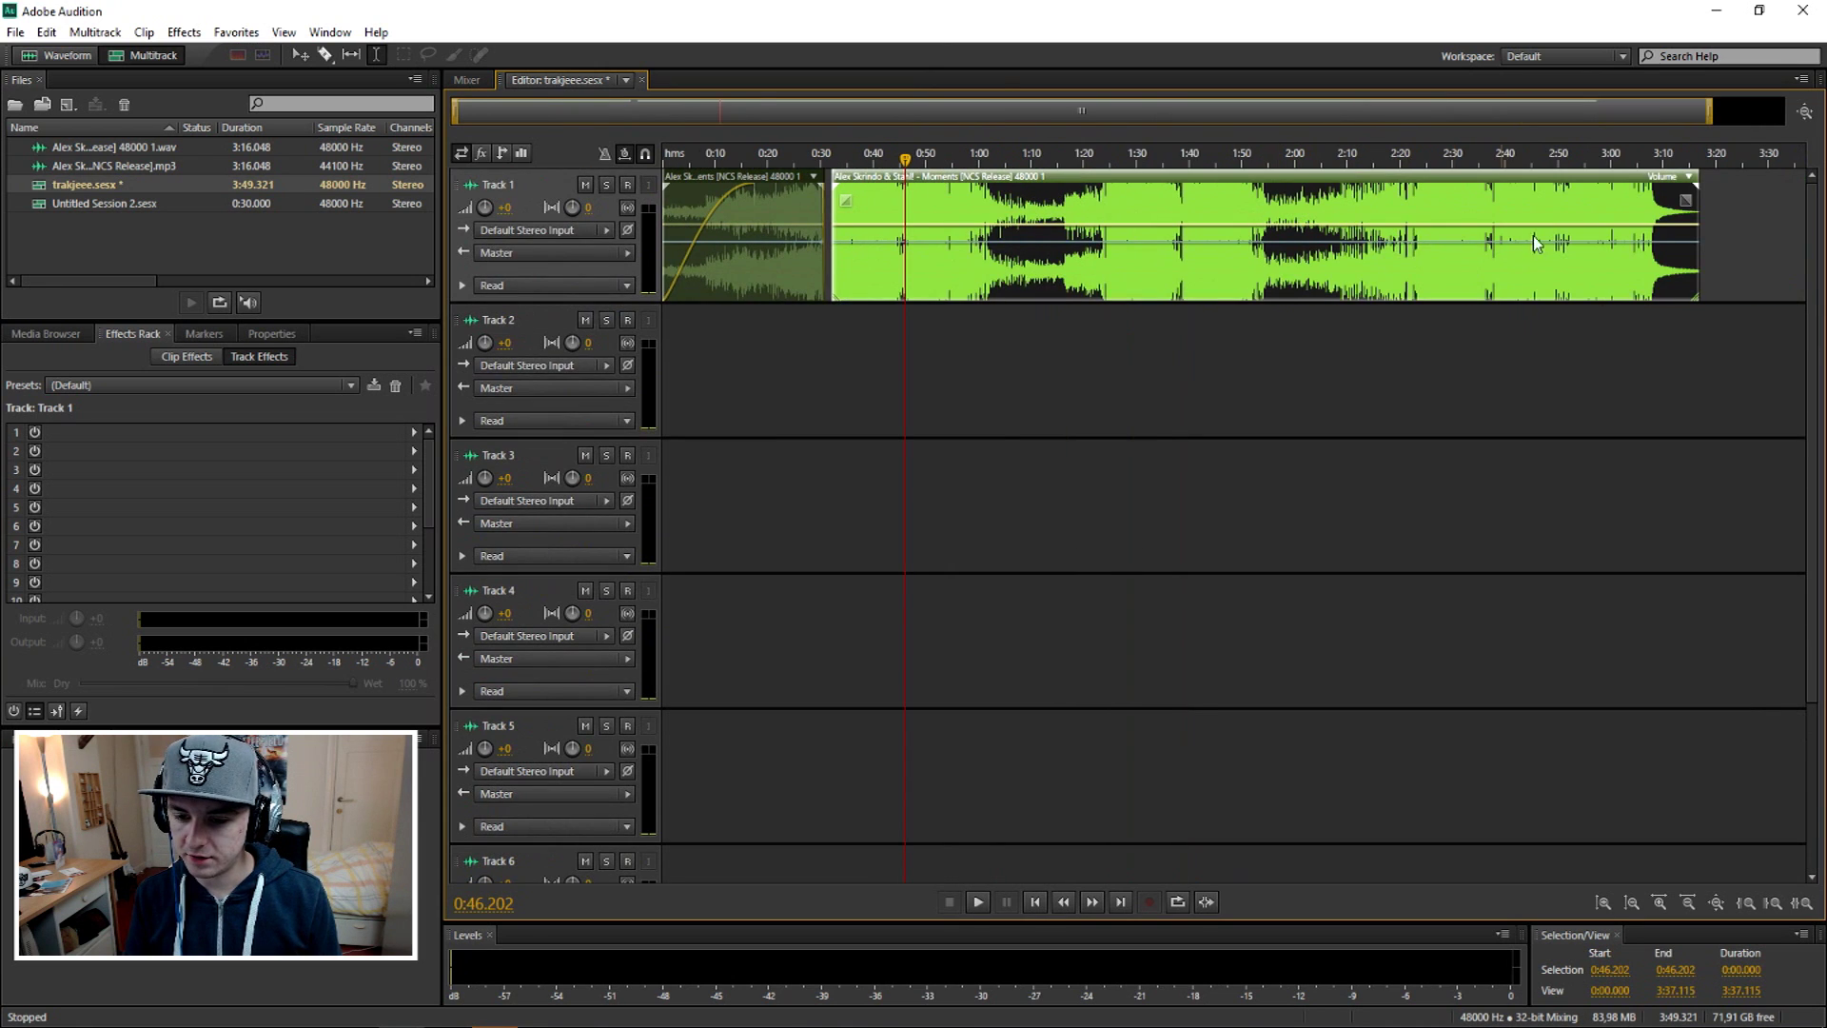
scroll(1649, 160, "up", 5)
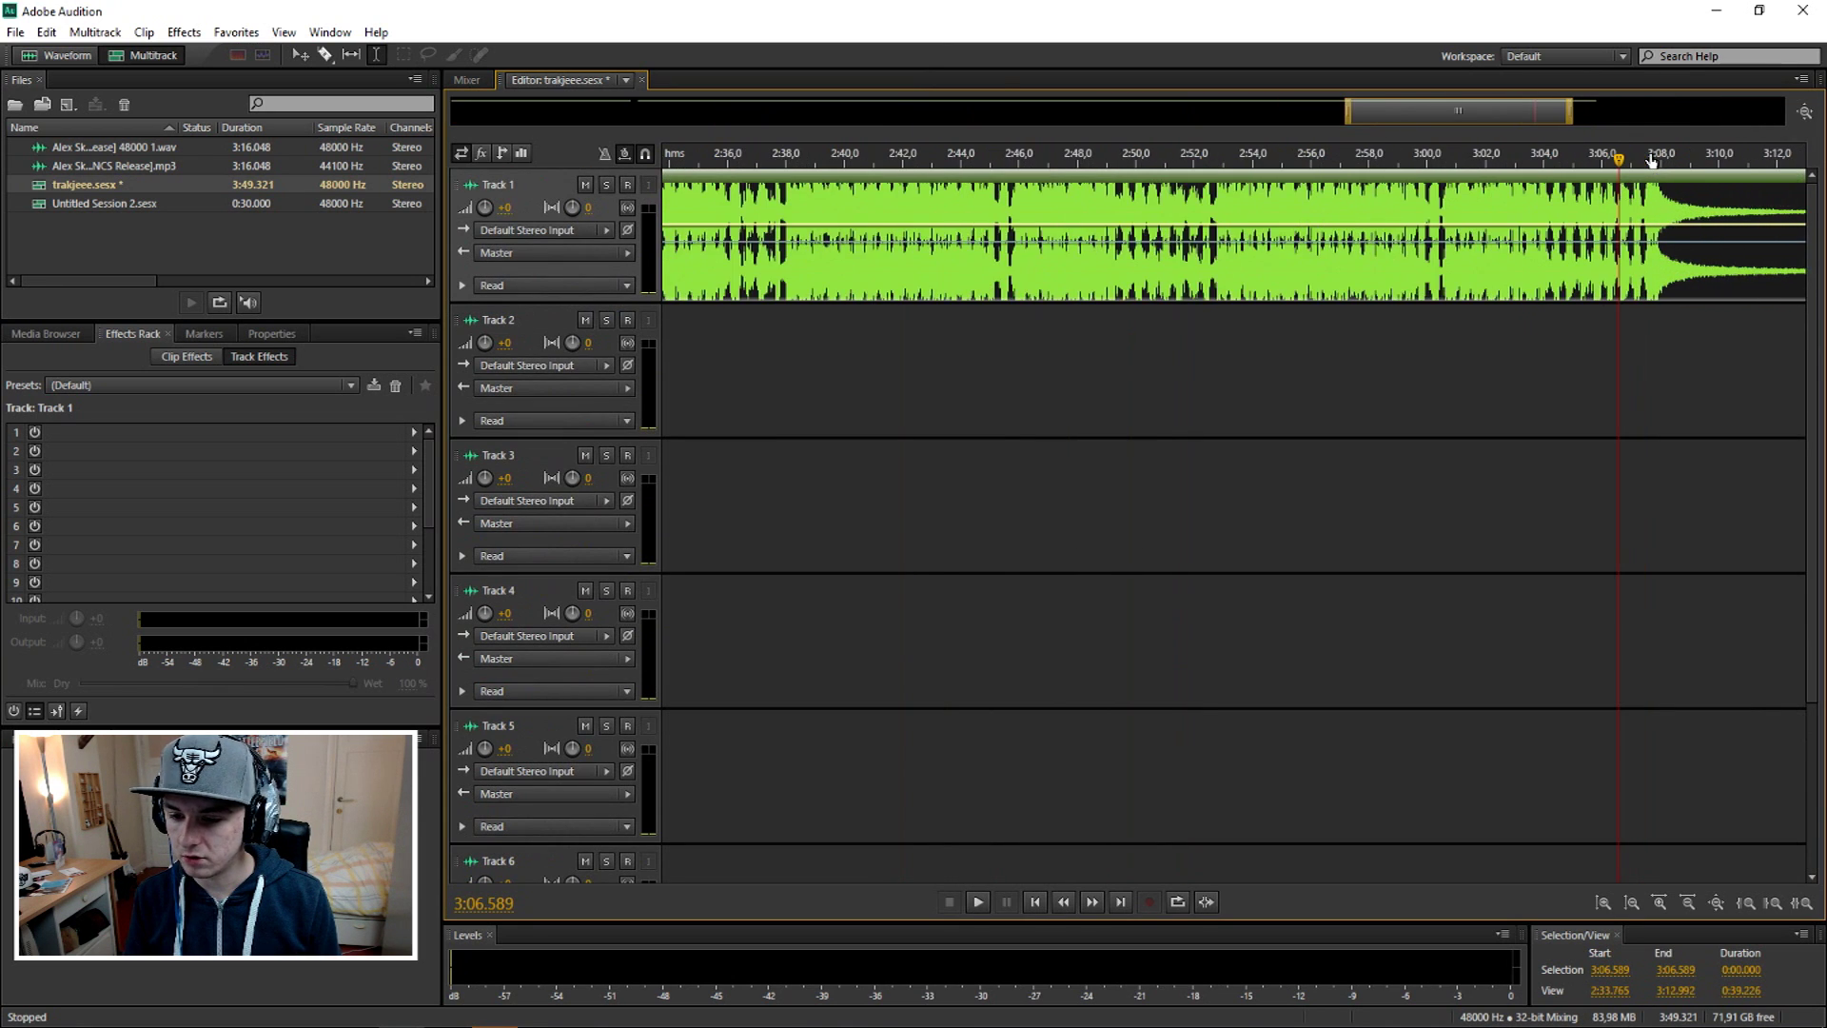
Step: Draw a long curved fade-out at the song's end, trim the clip near 3:08.5, and replay
key("space")
key("space")
left_click_drag(1563, 120, 1557, 120)
key("space")
left_click_drag(1647, 182, 828, 222)
scroll(1499, 234, "down", 1)
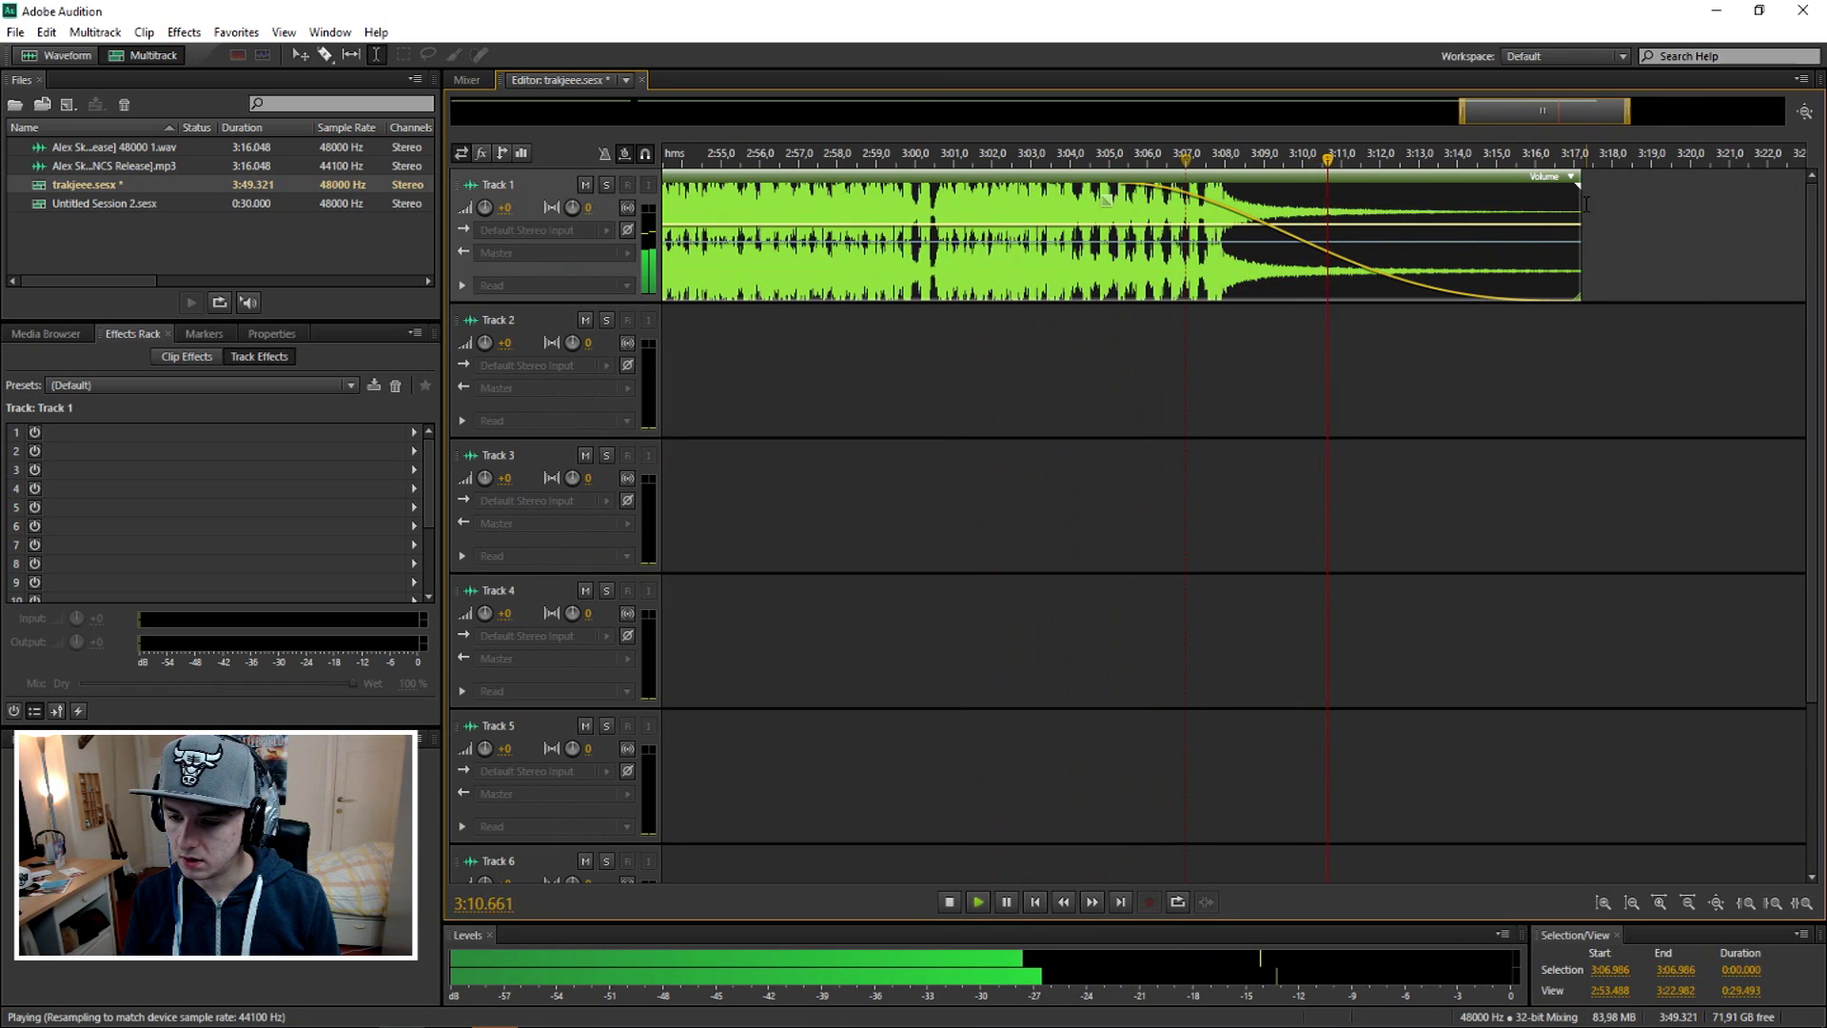
key("space")
key("ctrl+z")
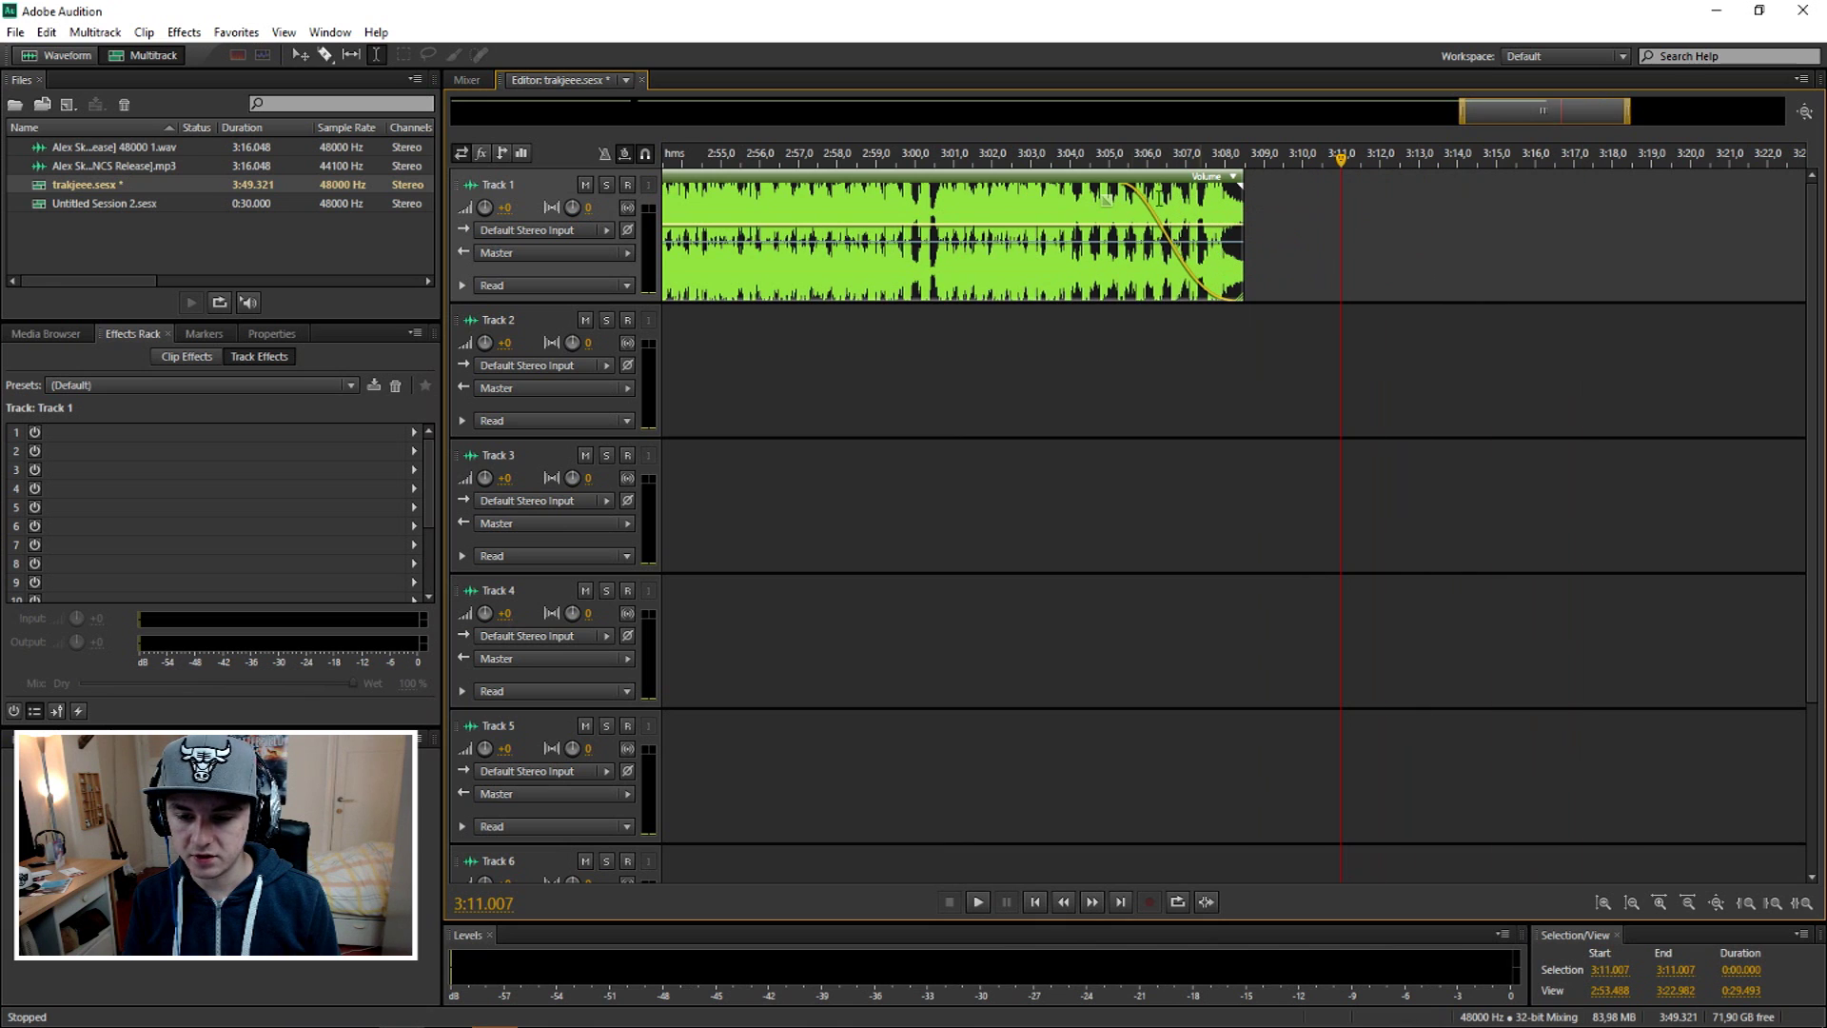
key("space")
scroll(1186, 204, "up", 1)
scroll(1228, 208, "up", 1)
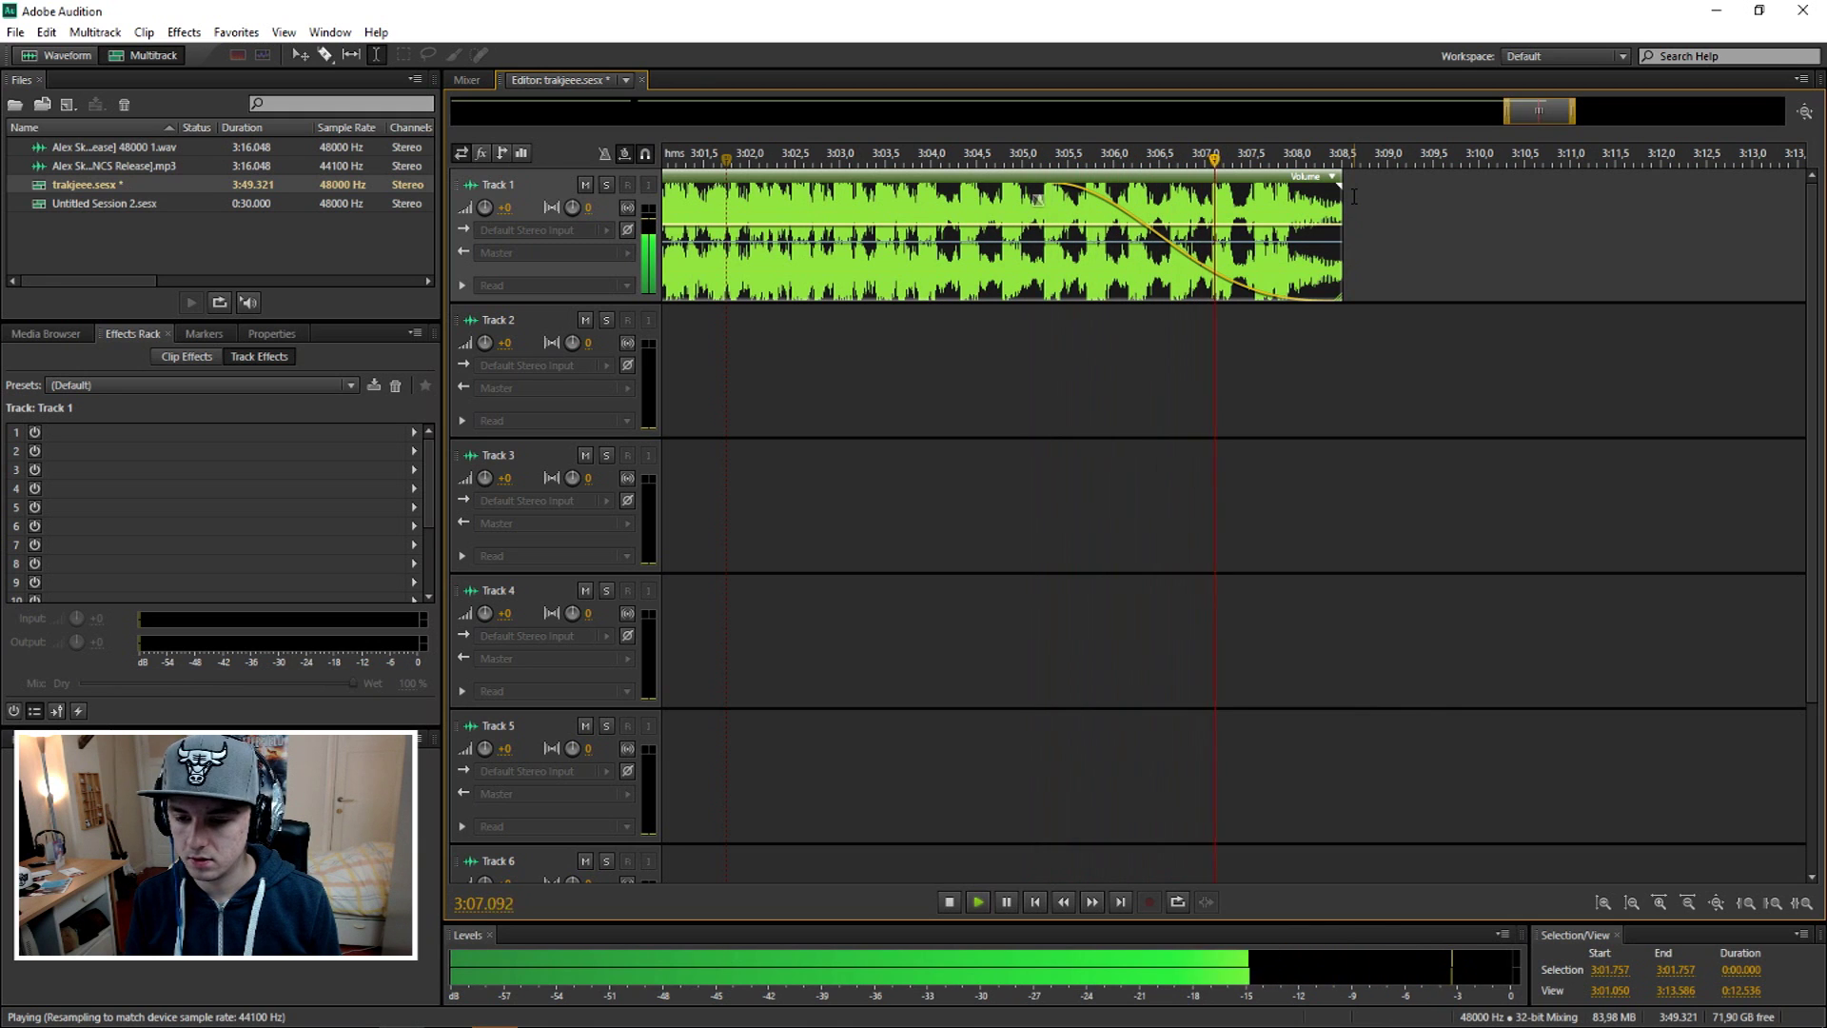
key("space")
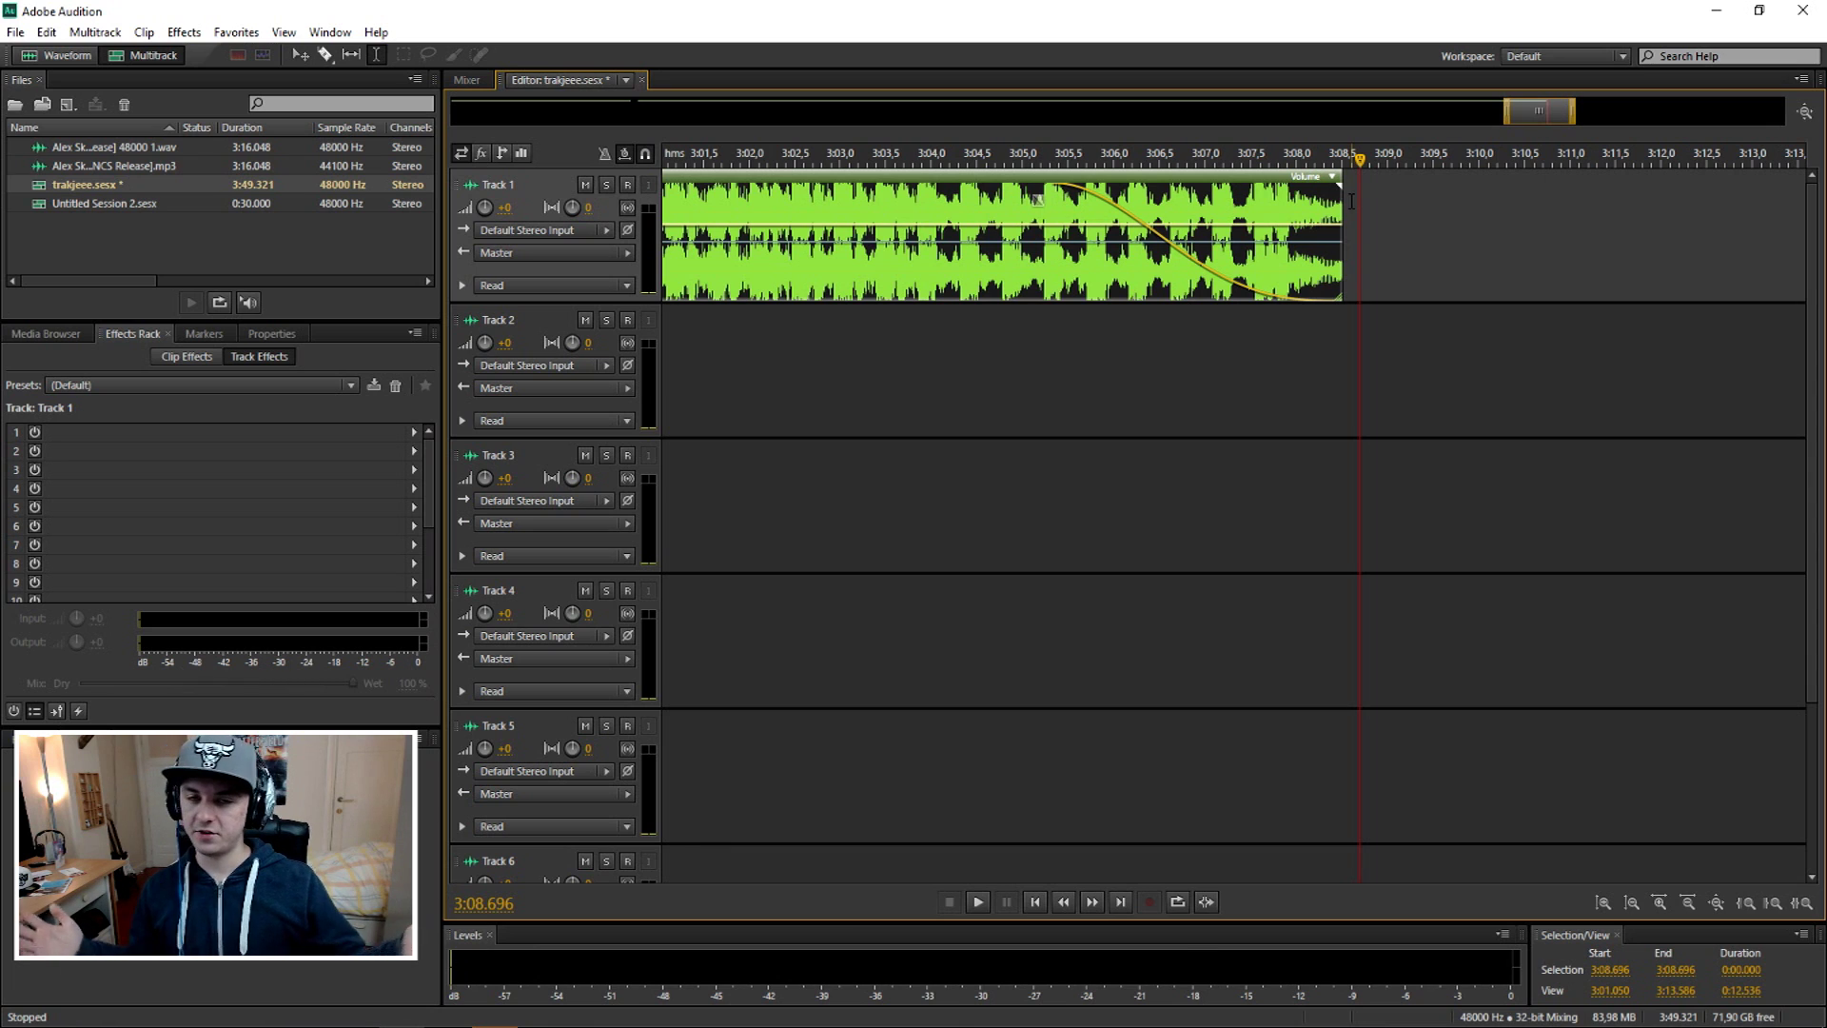